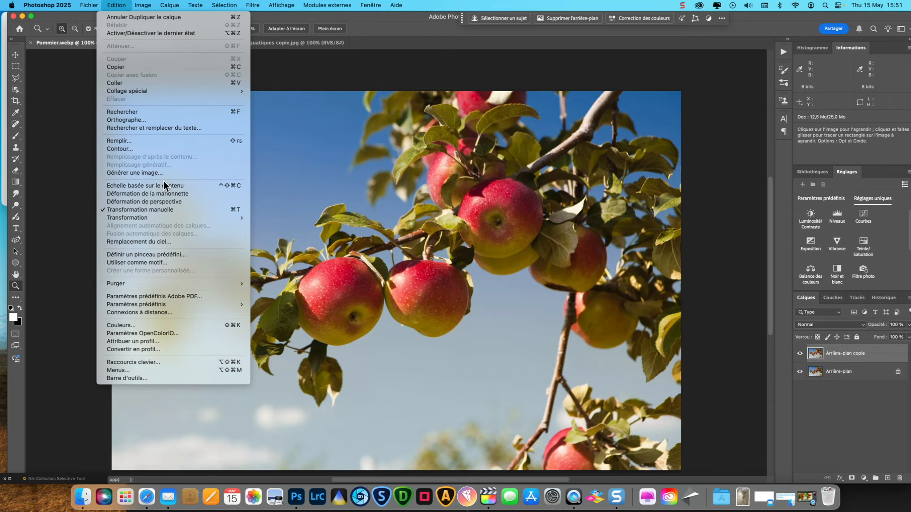
Place pomme.avif from the images folder as an embedded object in the Pommier.webp document, keeping the default Camera Raw settings.
mouse_move(165, 217)
mouse_move(89, 6)
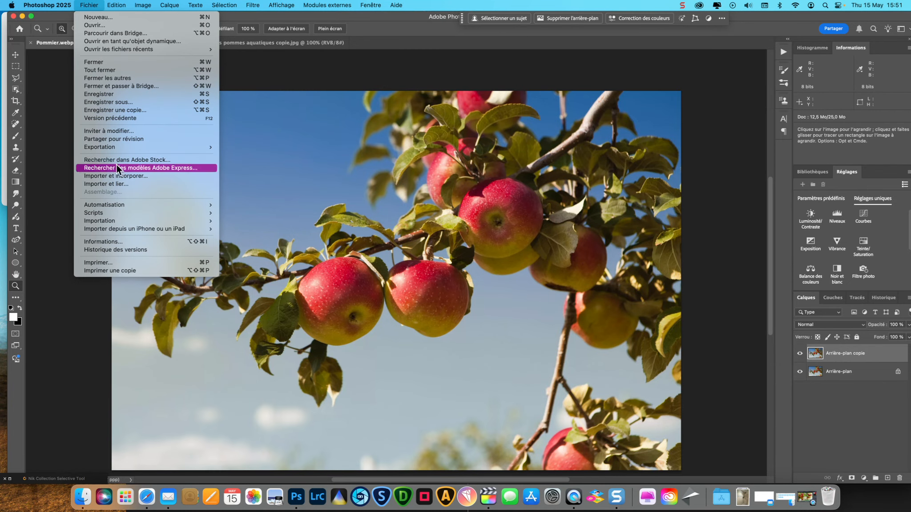
left_click(137, 176)
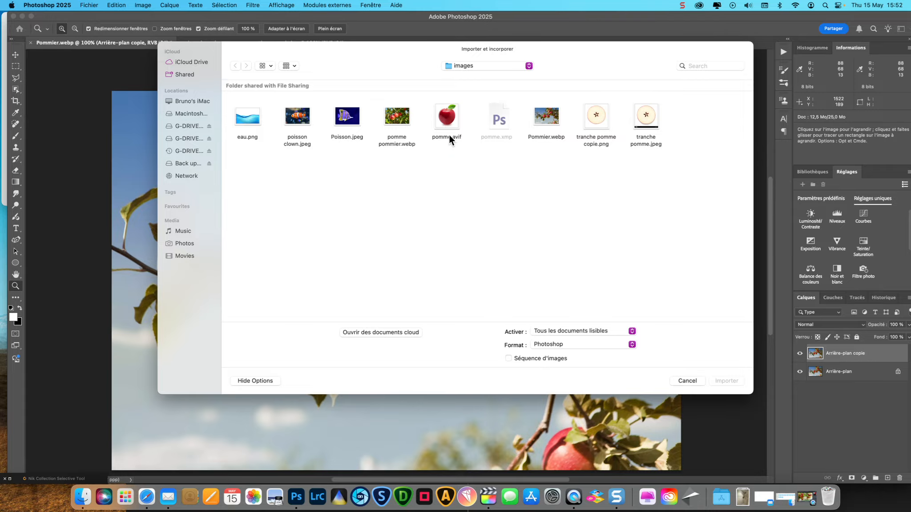
left_click(447, 117)
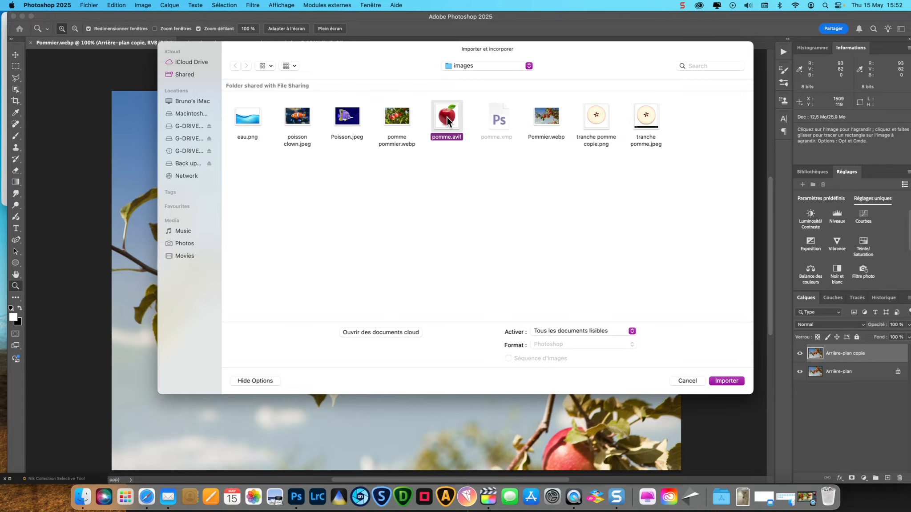
left_click(727, 382)
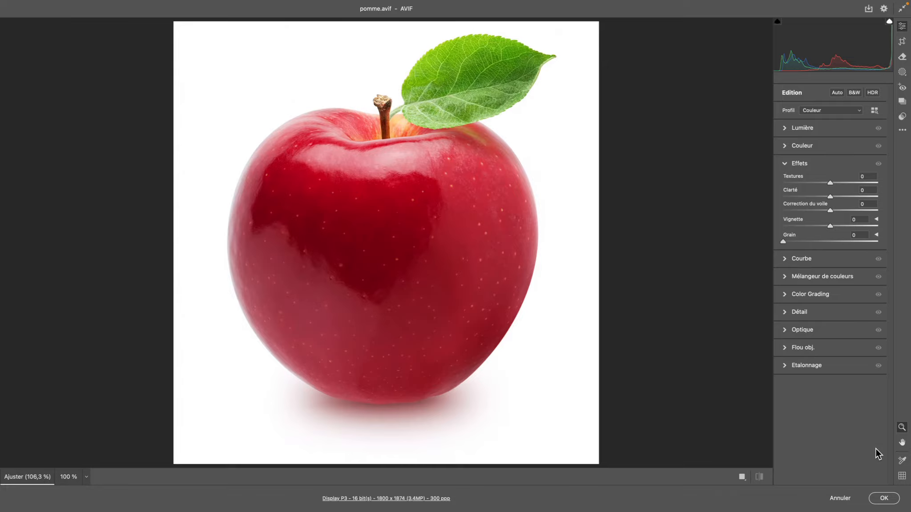
left_click(884, 499)
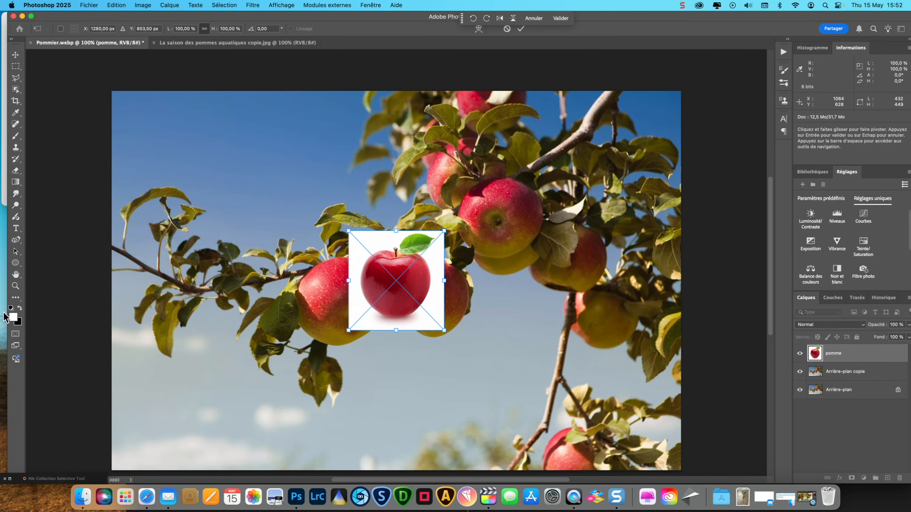
Select the placed apple with its stem and leaf using the Object Selection tool and copy it to a new layer.
left_click(15, 286)
left_click(446, 277)
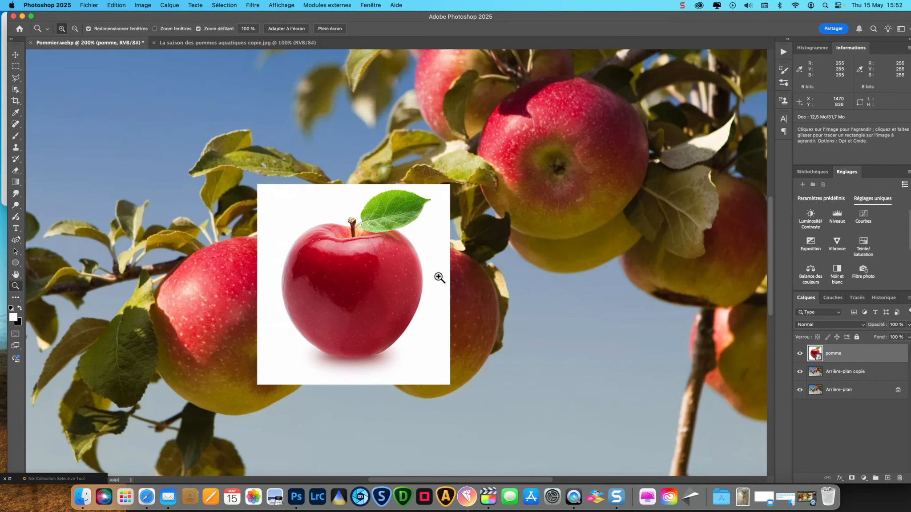
left_click(439, 278)
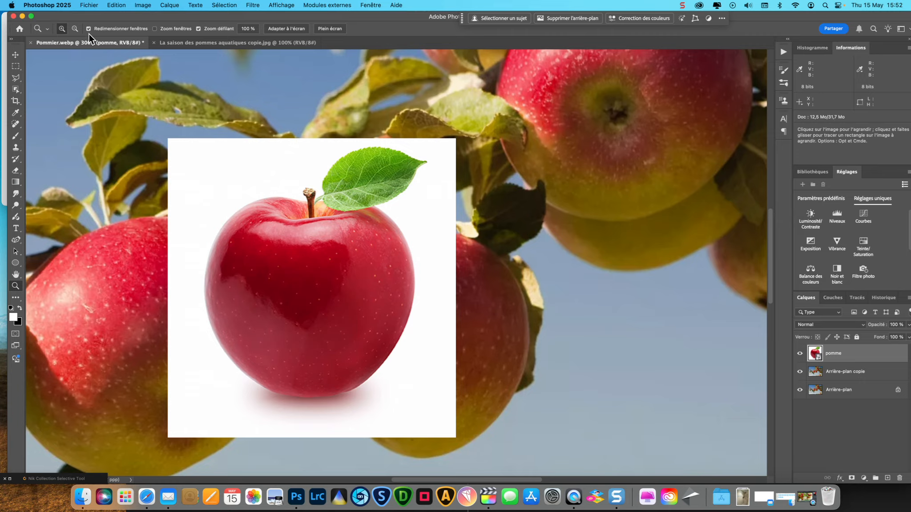
left_click(15, 91)
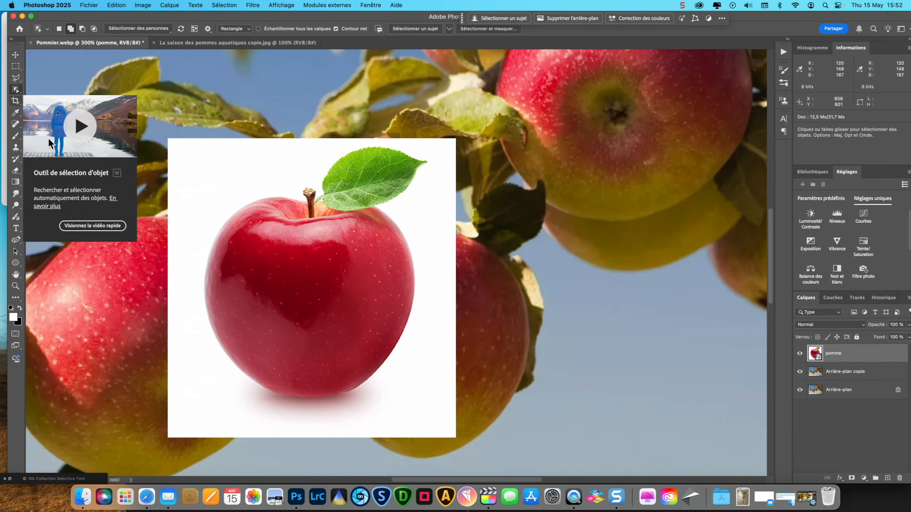
left_click(298, 276)
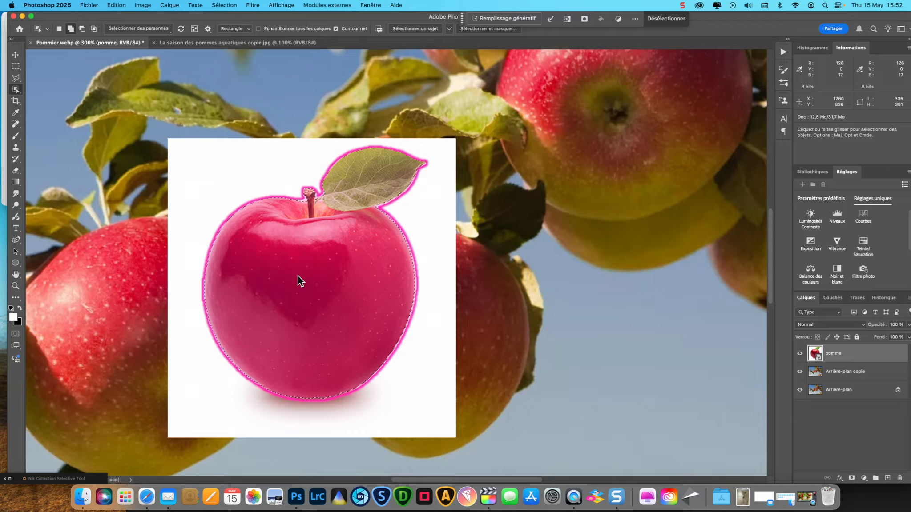
key("super")
key("super+j")
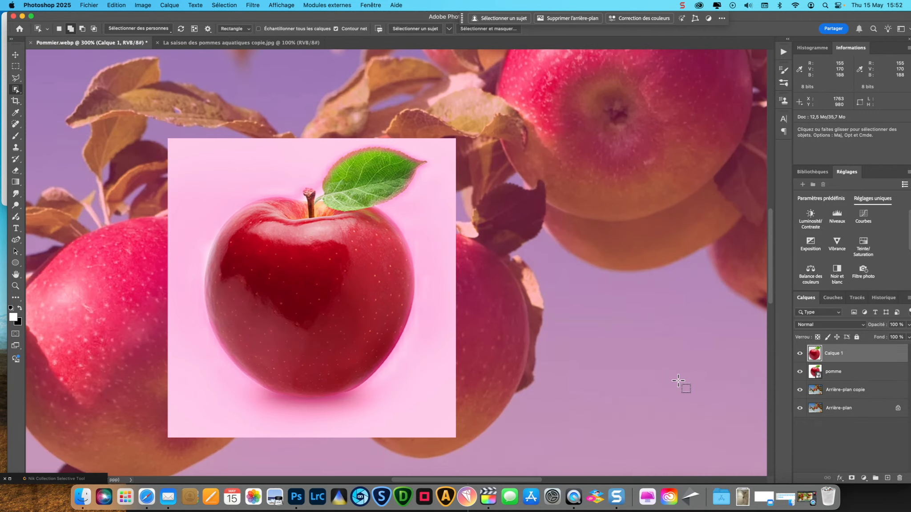
Hide and delete the placed pomme layer that still has the white background.
left_click(800, 371)
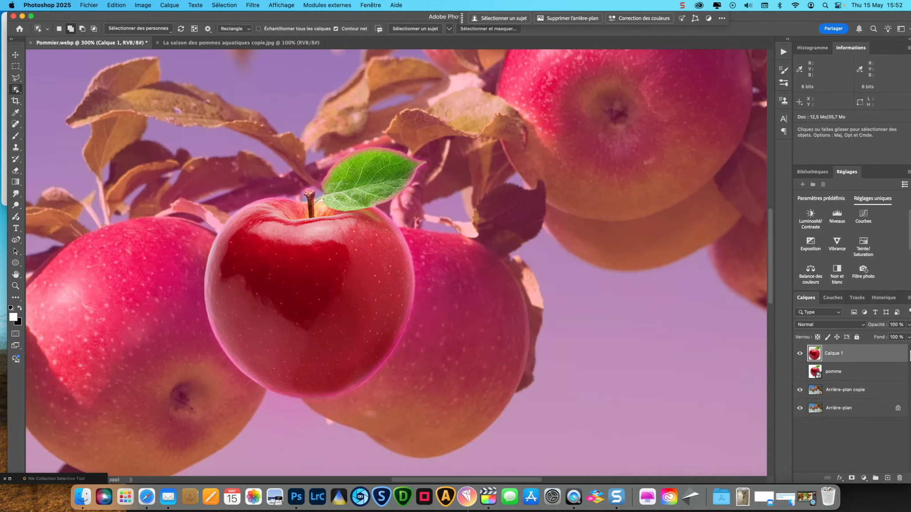
left_click(16, 286)
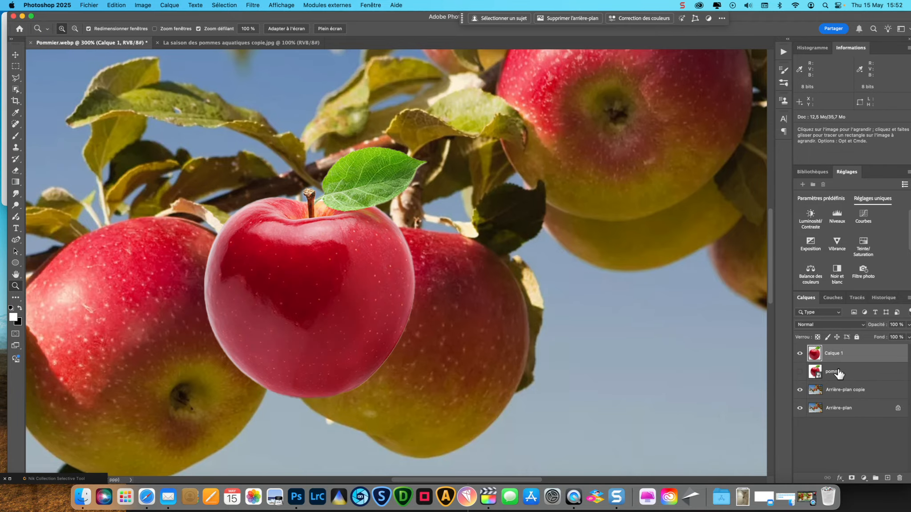
left_click(856, 374)
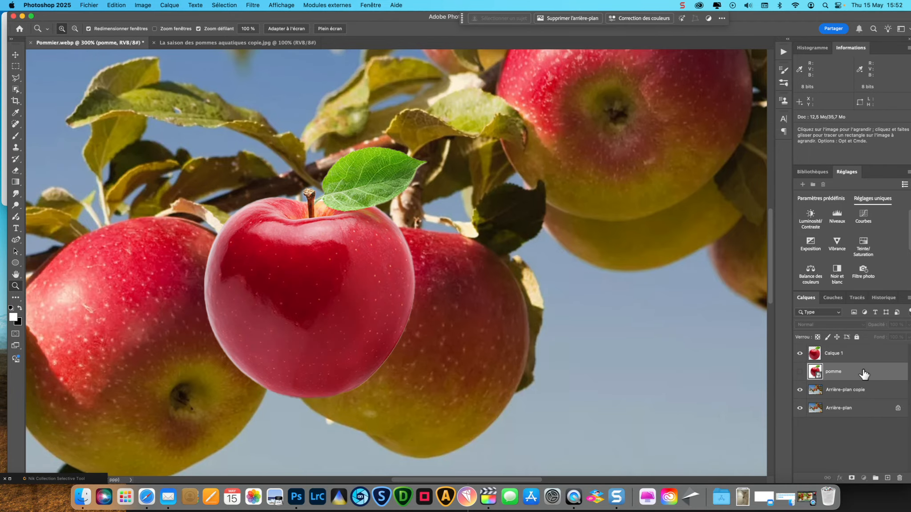
left_click_drag(863, 374, 900, 478)
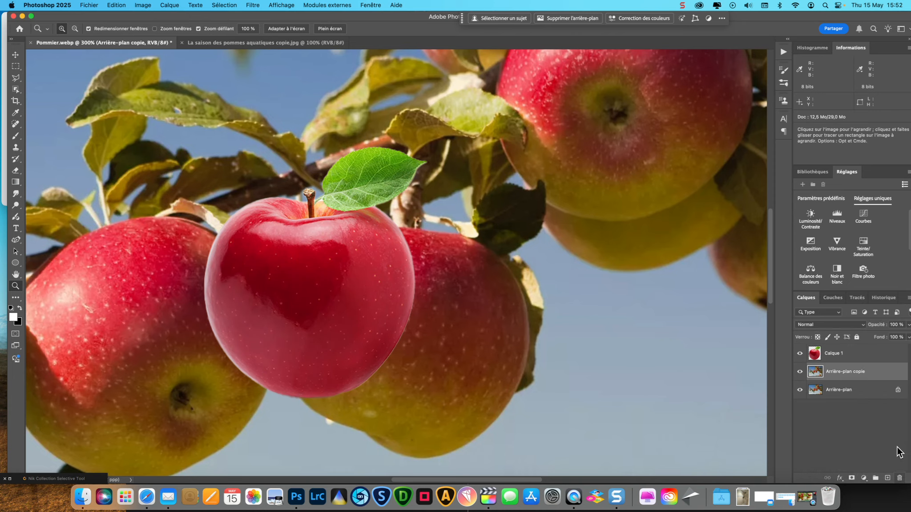
Rename the cut-out apple's layer as Pomme.
double_click(837, 354)
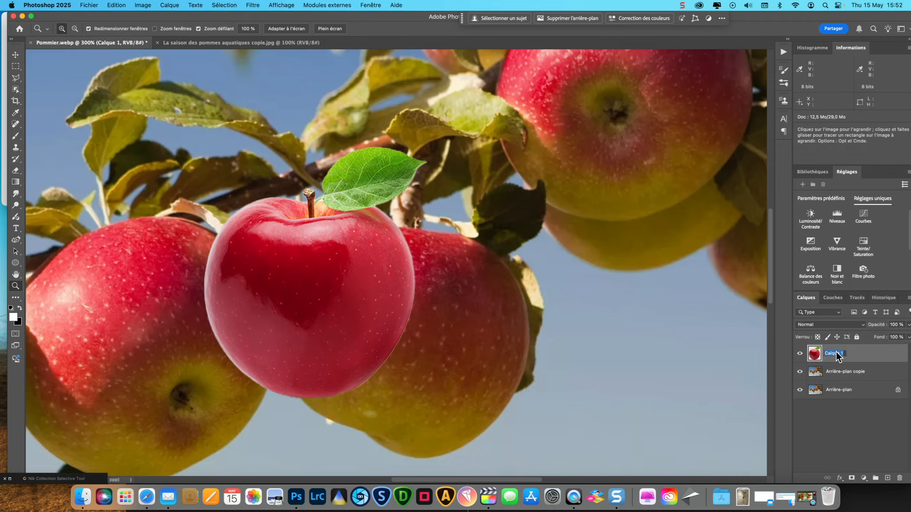
type("Pomme")
key("Return")
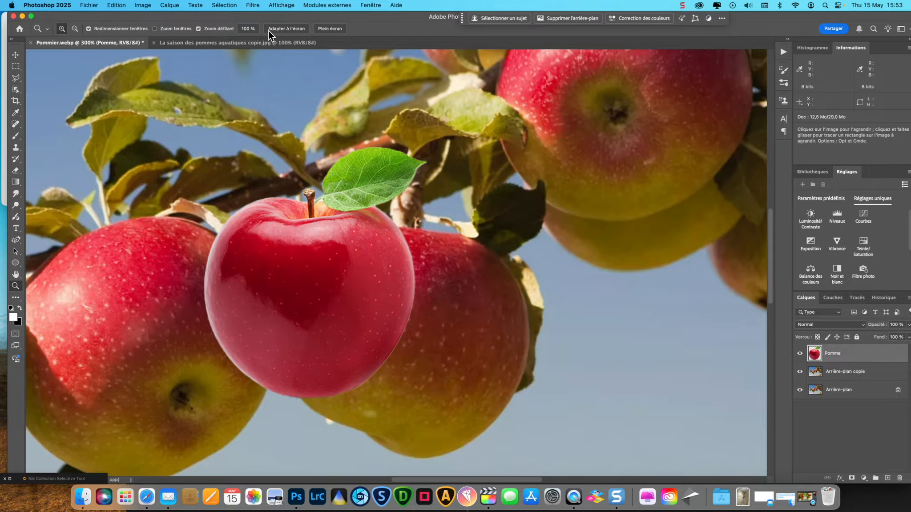
Enlarge the apple on the Pomme layer proportionally to about 129% with Free Transform.
left_click(74, 28)
left_click(271, 228)
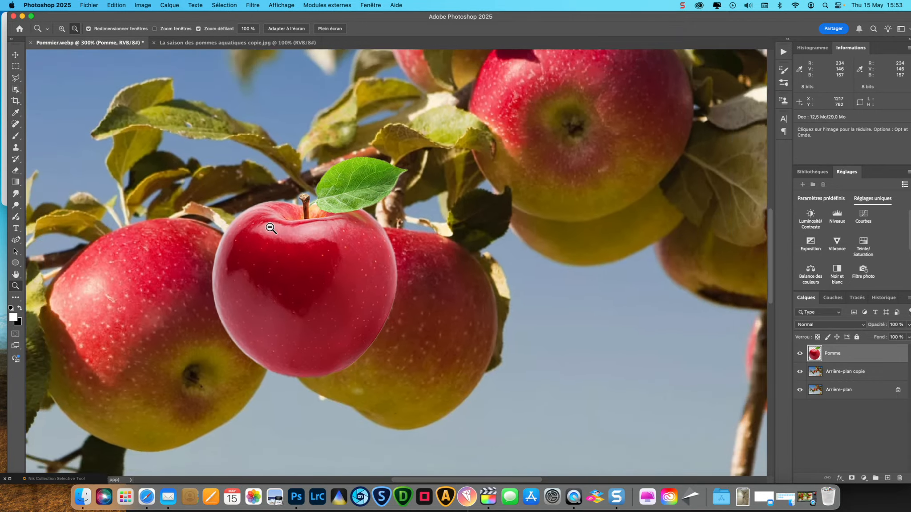
left_click(271, 229)
scroll(335, 276, "left", 5)
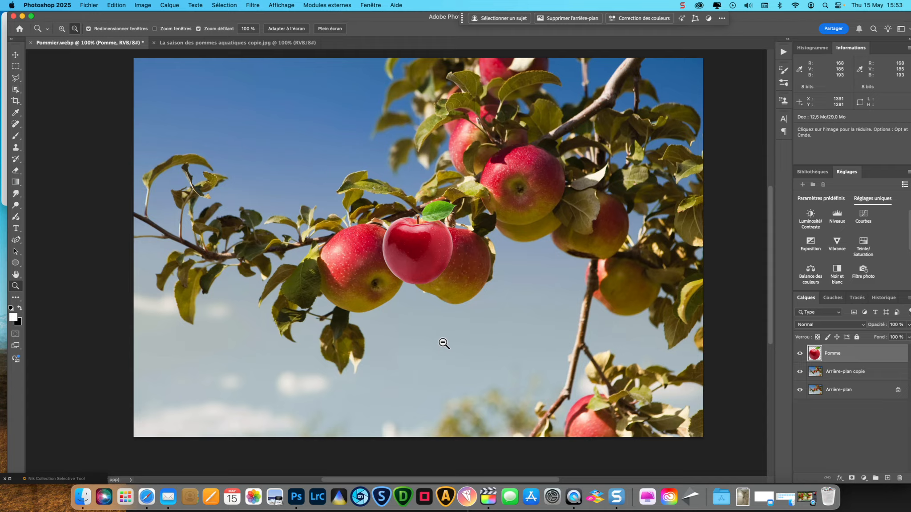
key("super")
key("super+t")
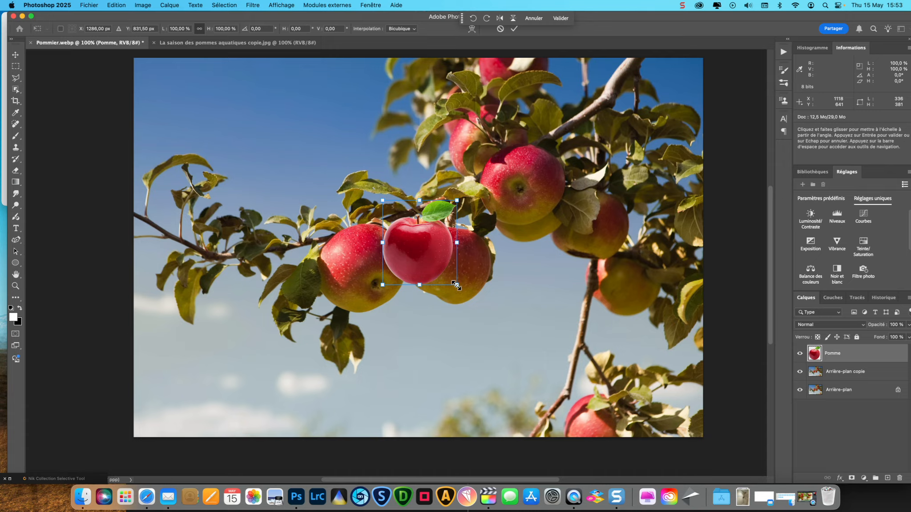
left_click_drag(457, 287, 479, 308)
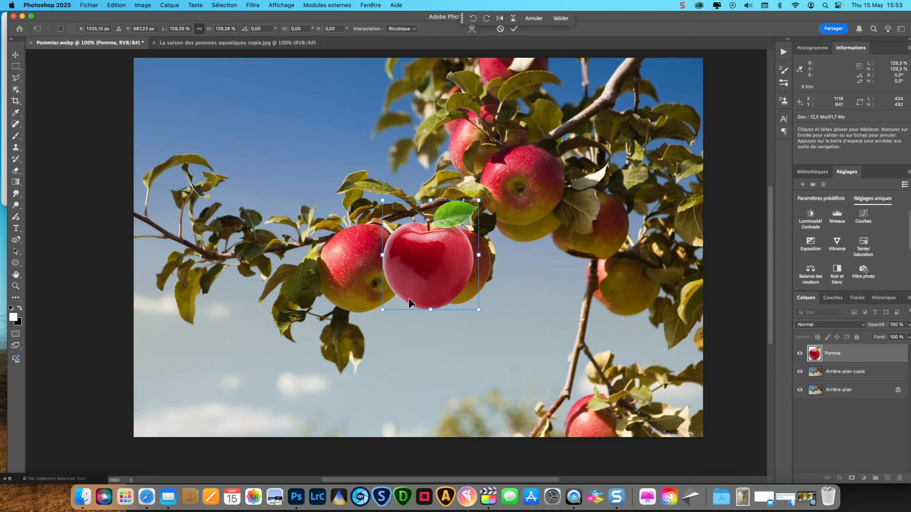
Move the apple beneath the branch, beside the outermost hanging apple, rotate it about 11° clockwise and apply the transformation.
left_click_drag(422, 278, 310, 314)
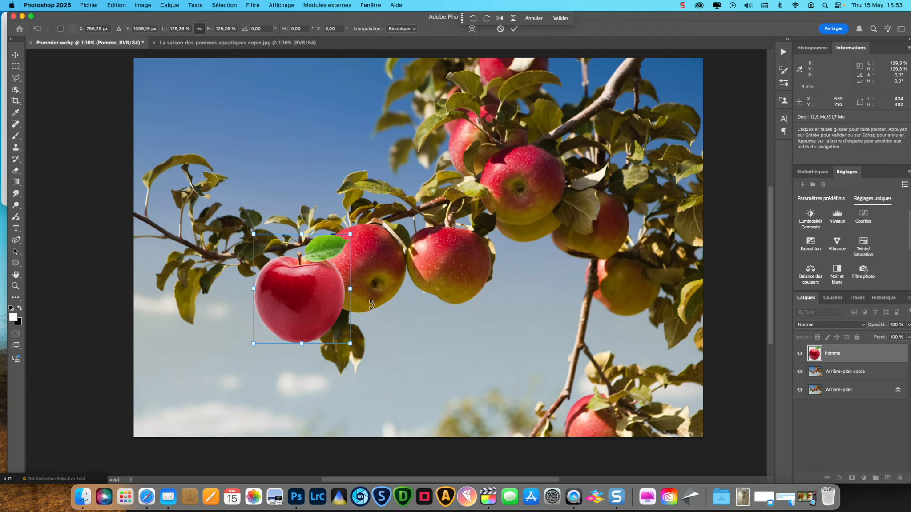
left_click_drag(371, 305, 313, 311)
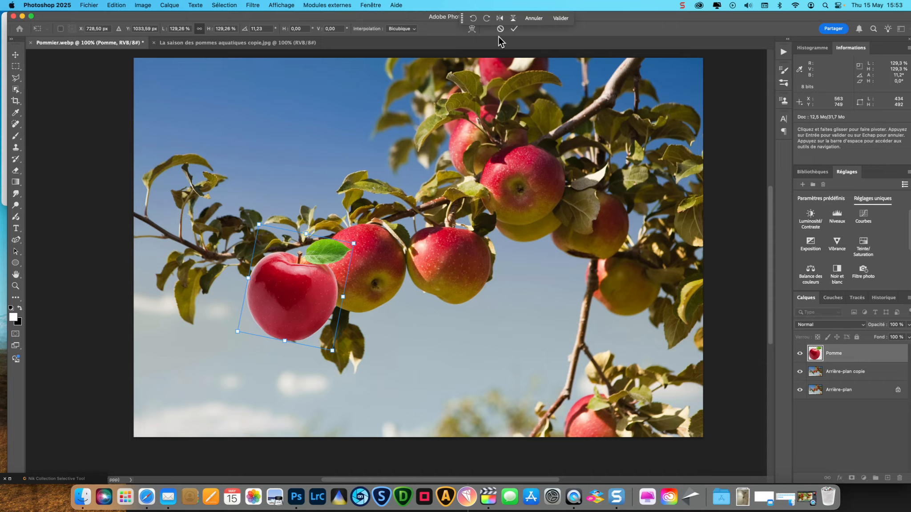
left_click(514, 30)
key("z")
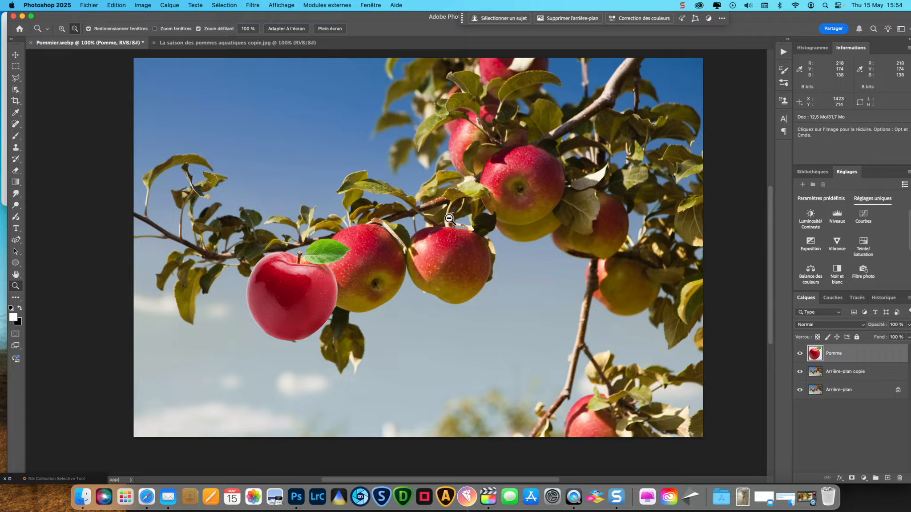
On Arrière-plan copie, lasso an area about 50 × 61 px around the stem above the second hanging apple and copy it to a new layer.
left_click(855, 378)
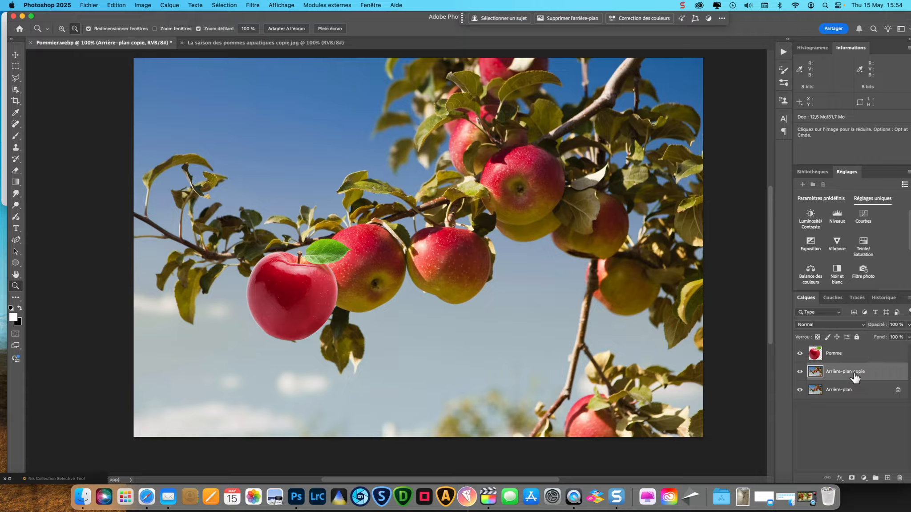
left_click(16, 79)
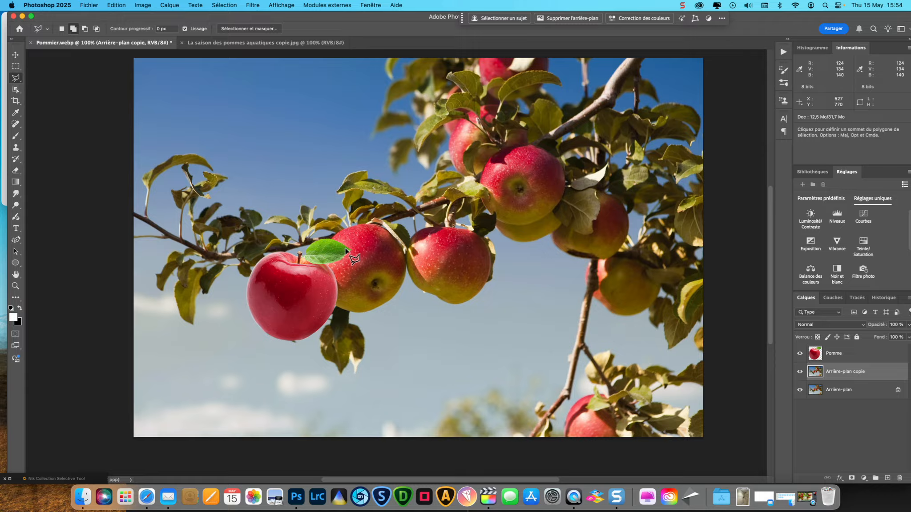
scroll(462, 220, "up", 1)
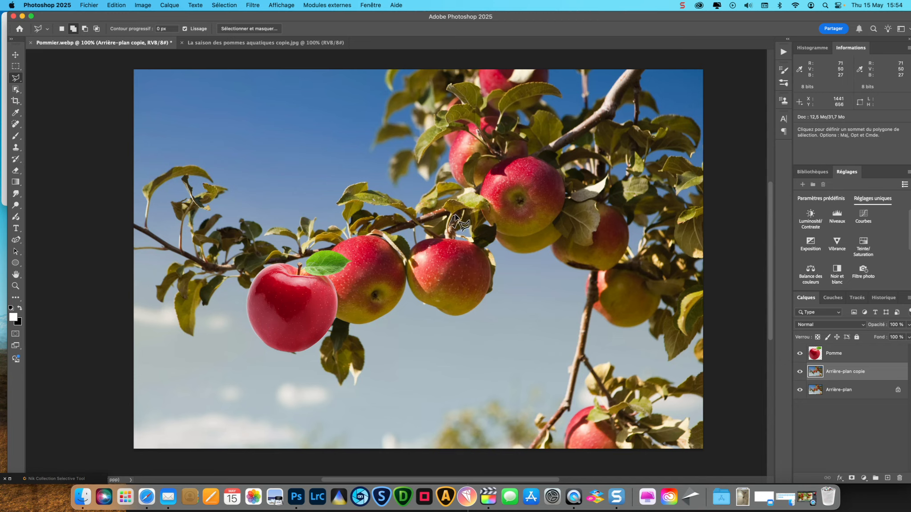
left_click(458, 218)
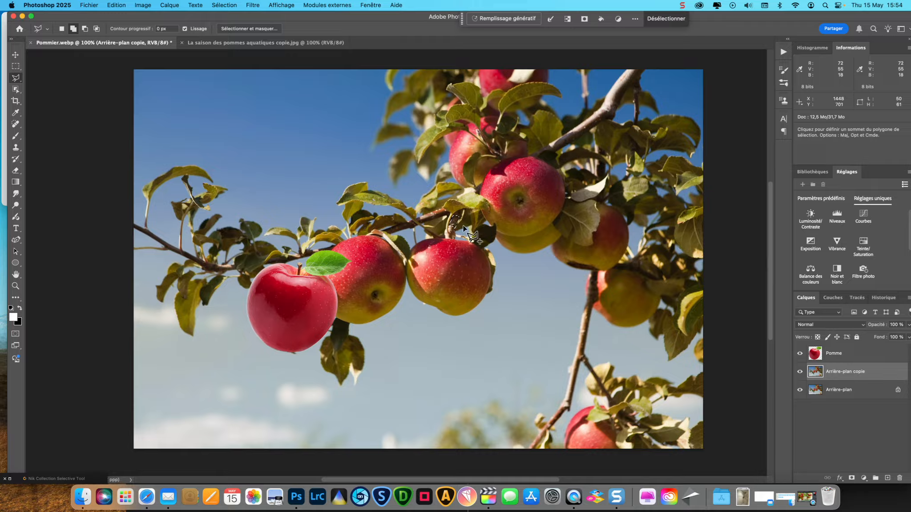
key("super")
key("super+j")
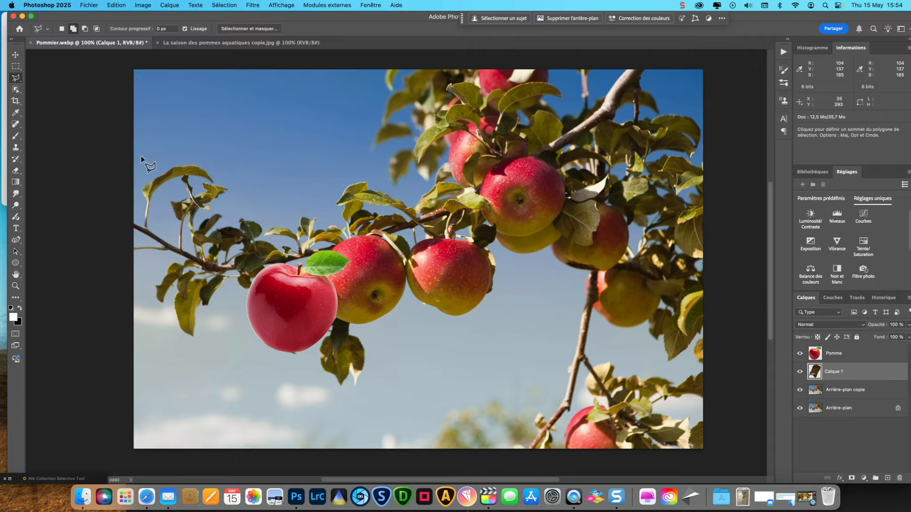
Move the copied stem piece on Calque 1 between the new apple's stem and the branch, and stack its layer above Pomme.
key("super")
key("super+t")
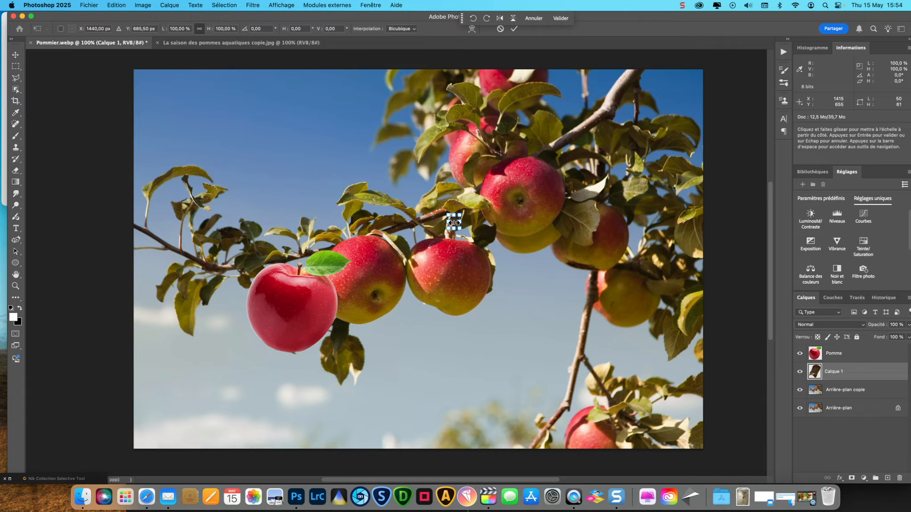
left_click(16, 286)
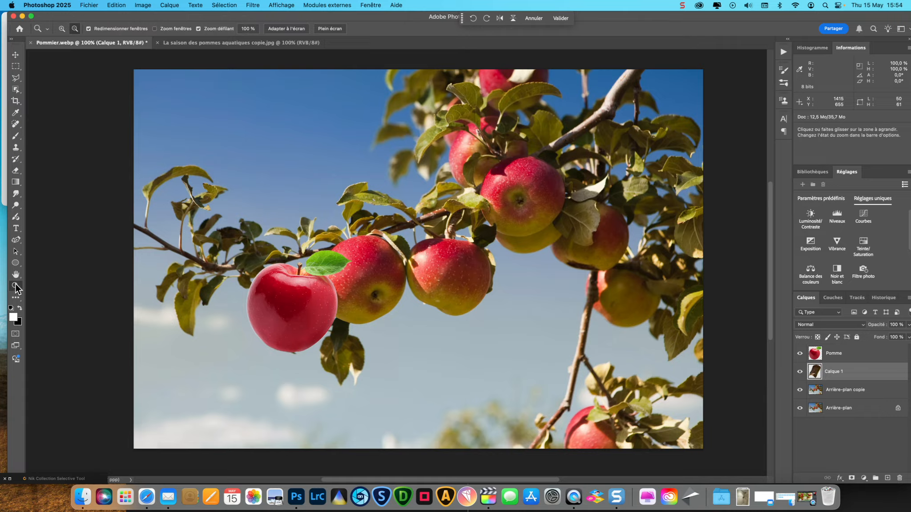
left_click(62, 28)
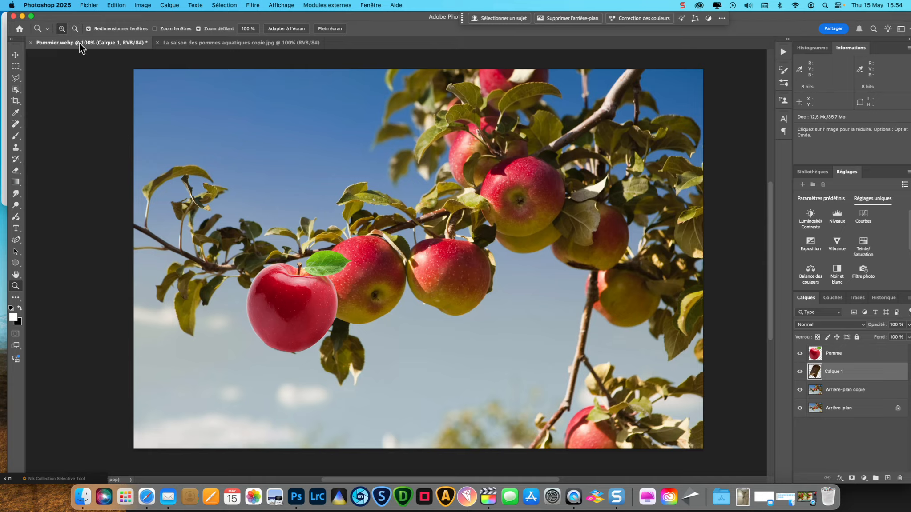
left_click(424, 219)
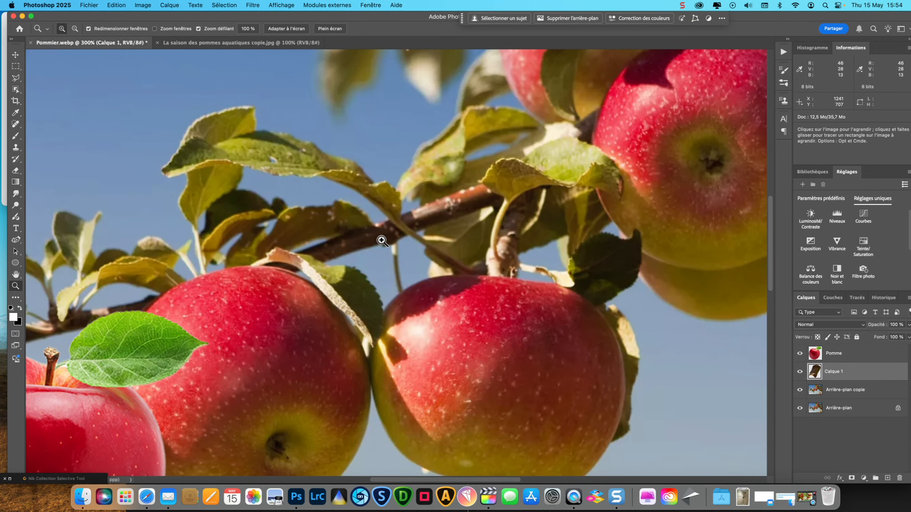
scroll(379, 240, "left", 2)
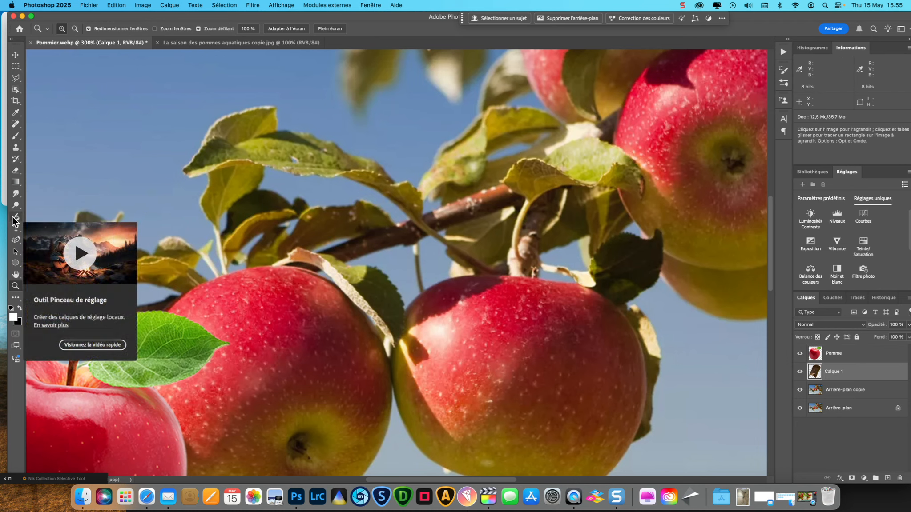
key("super+t")
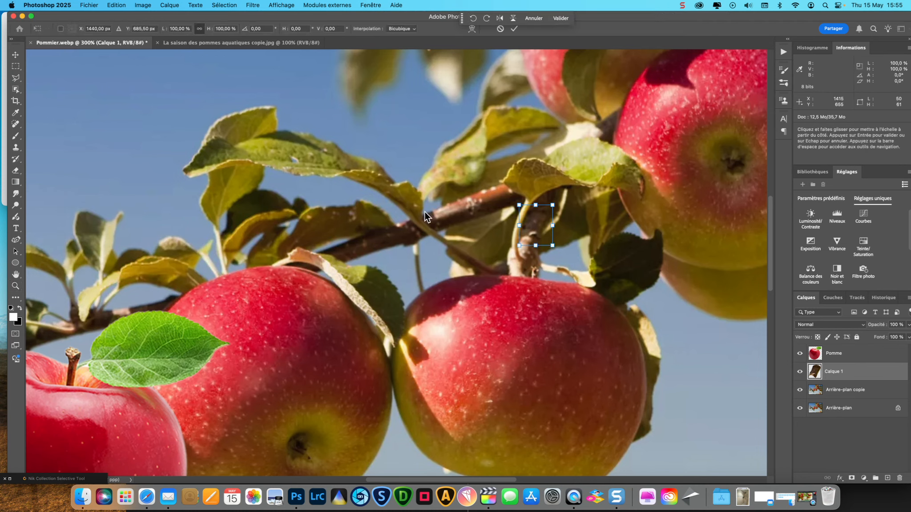
left_click_drag(535, 230, 80, 341)
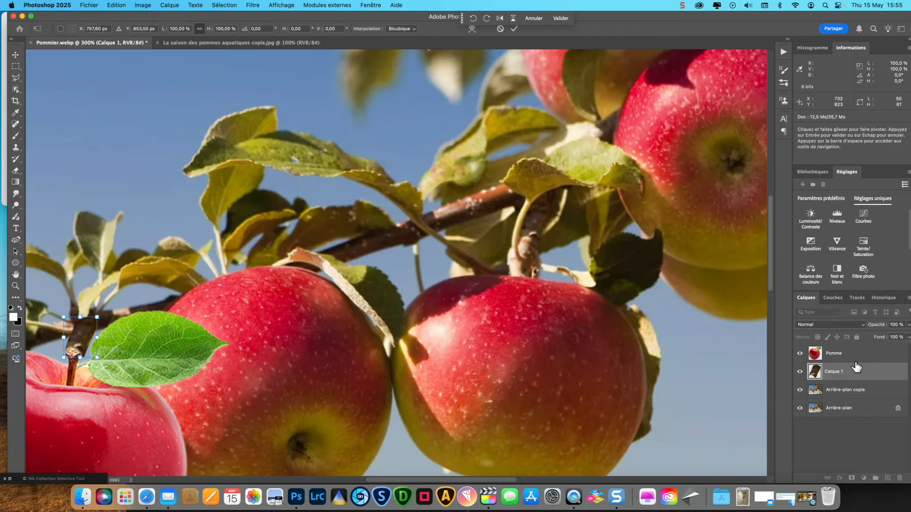
key("z")
left_click_drag(845, 351, 845, 351)
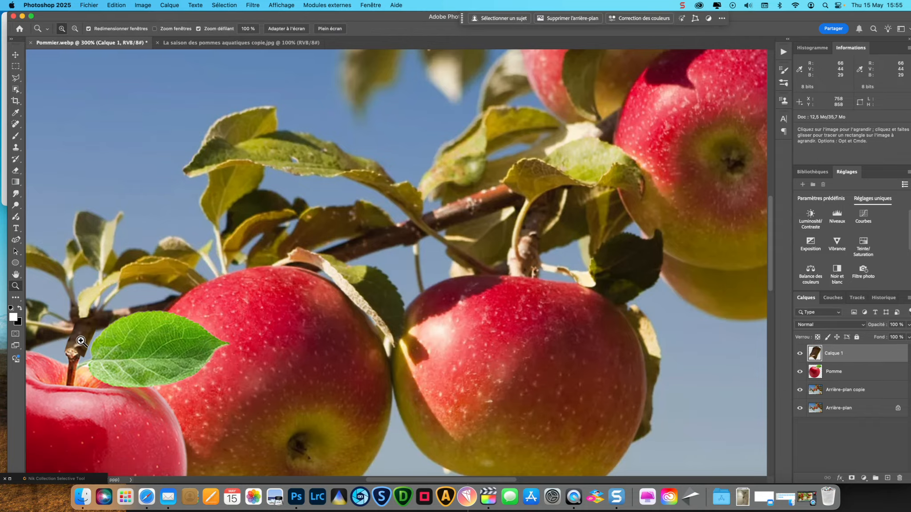
Scale the stem piece to about 76% width and 87% height, fit it onto the apple's stem and apply the transformation.
key("super+t")
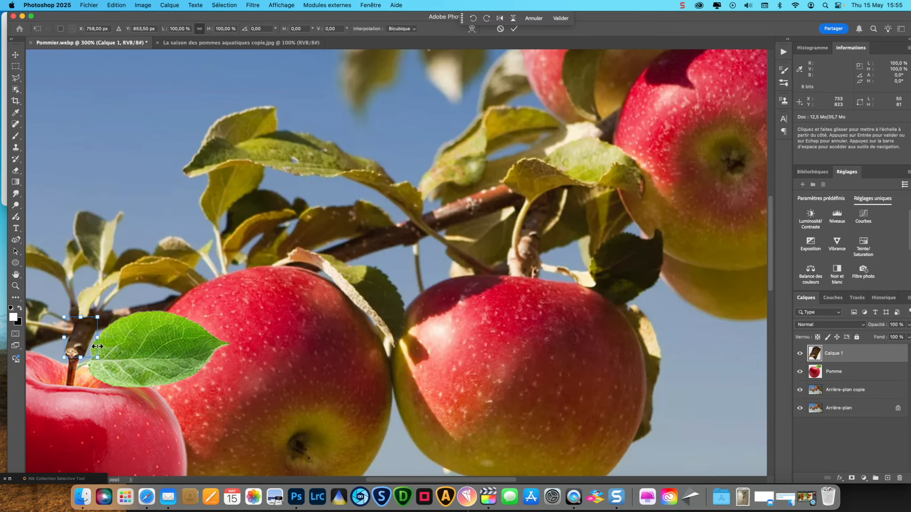
mouse_move(92, 339)
left_mouse_down()
mouse_move(67, 336)
mouse_move(80, 344)
left_mouse_up()
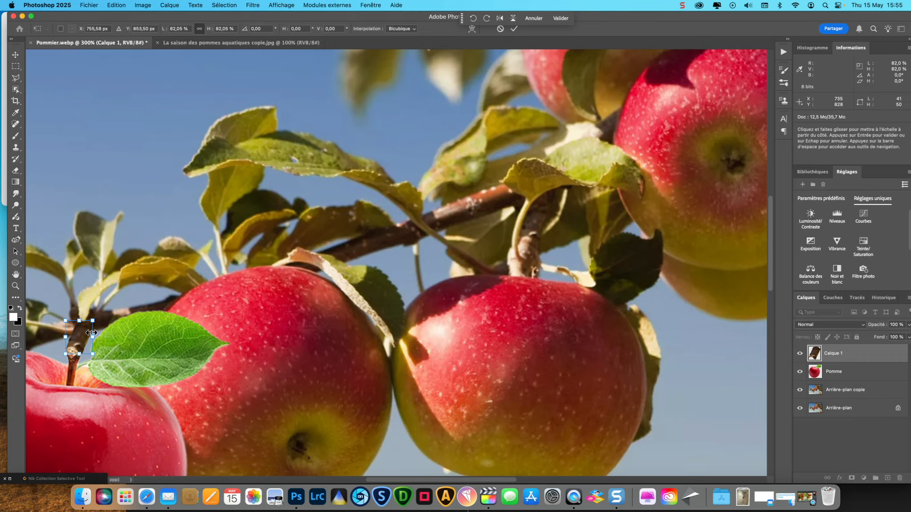
left_click_drag(84, 343, 81, 323)
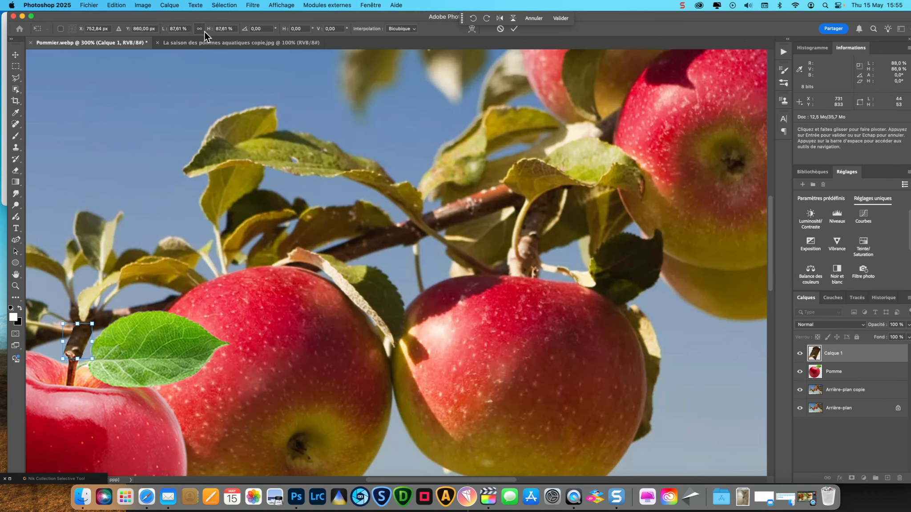
left_click_drag(92, 340, 84, 343)
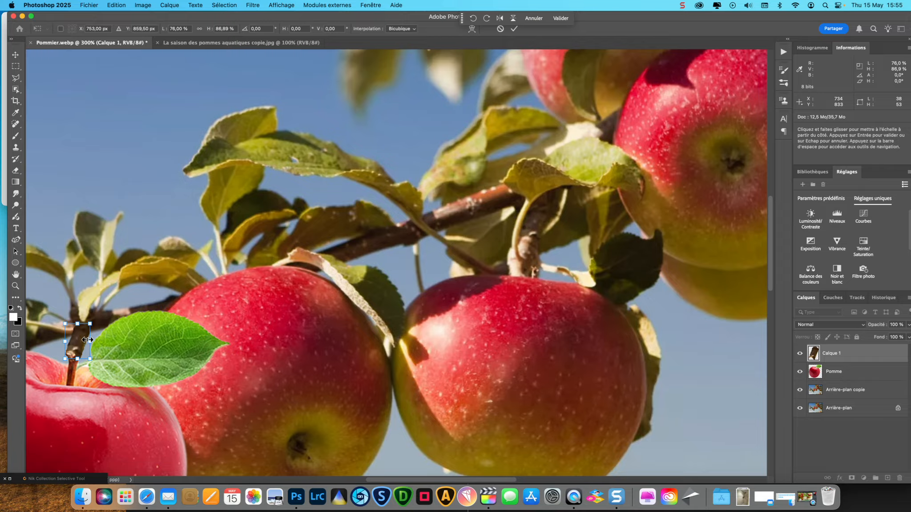
left_click(513, 29)
key("z")
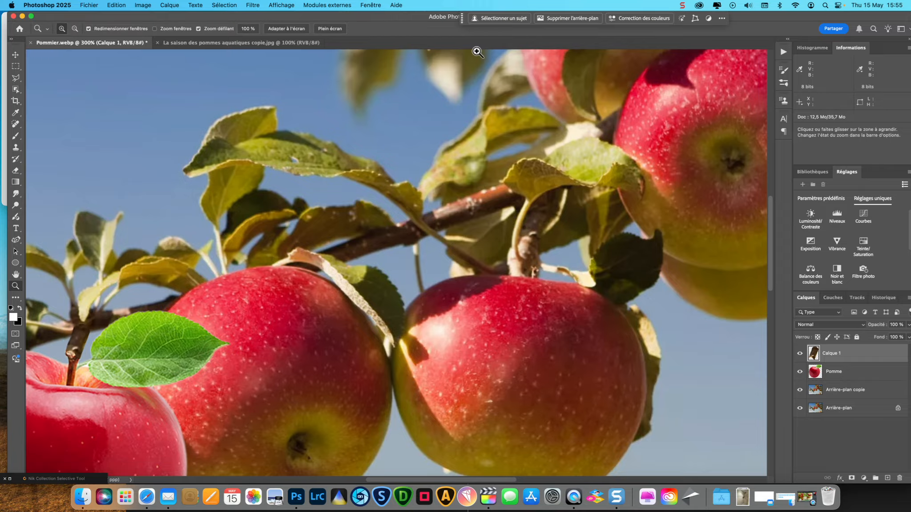
Add a layer mask to Calque 1.
right_click(99, 322)
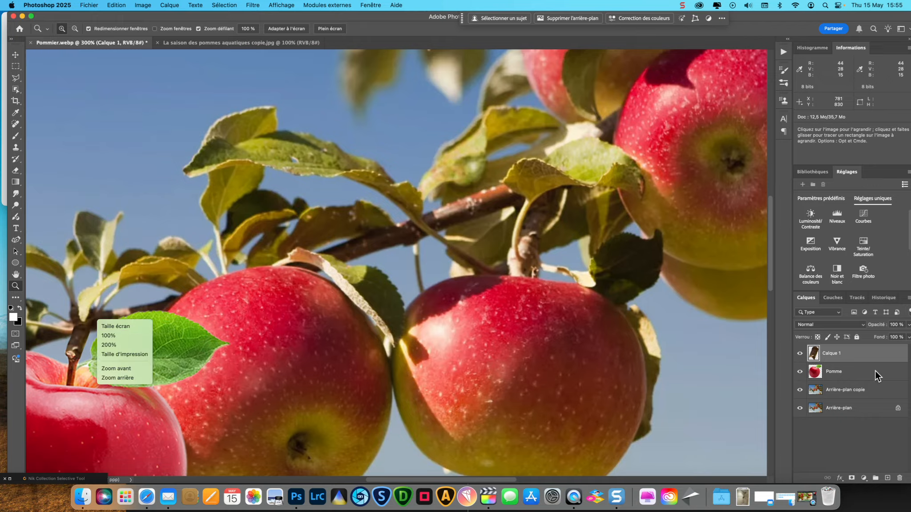
left_click(852, 477)
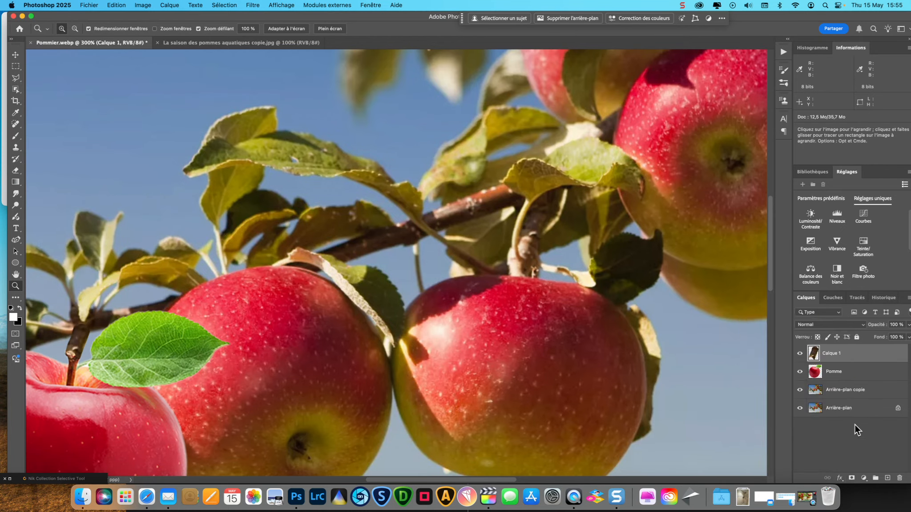
left_click(851, 471)
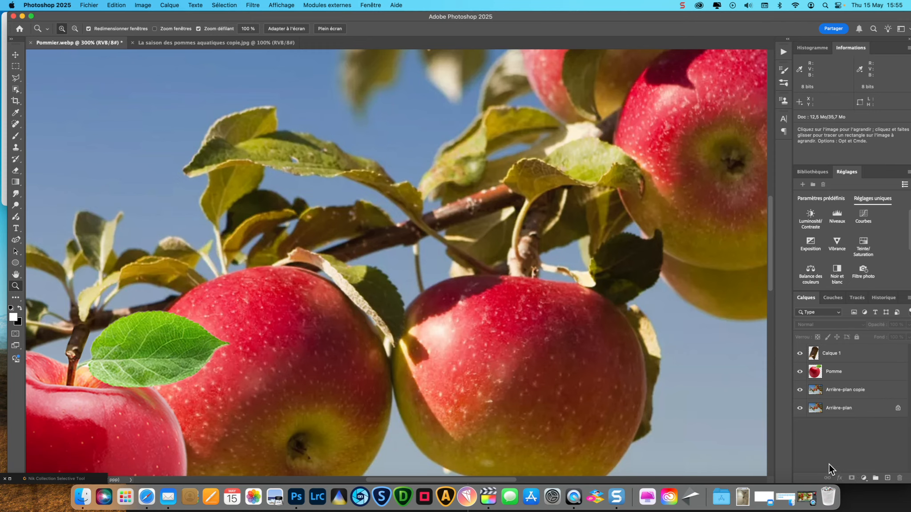
left_click(860, 355)
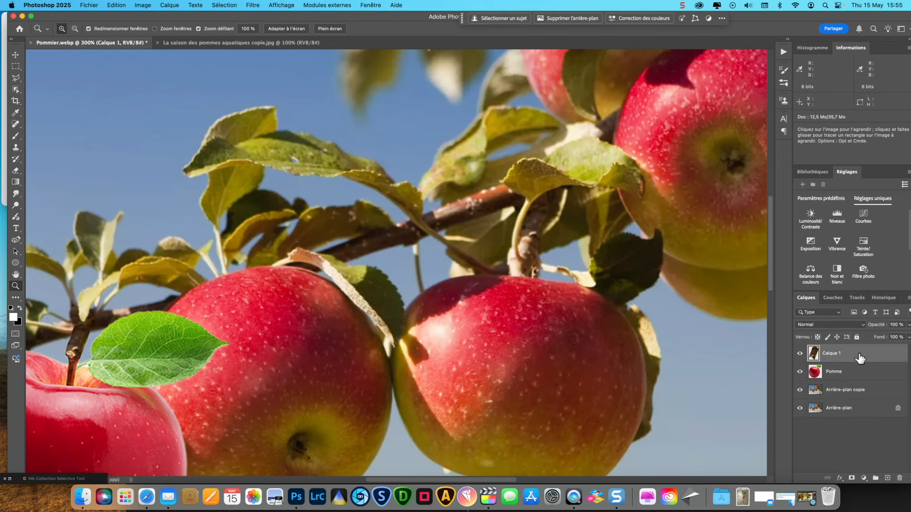
left_click(852, 478)
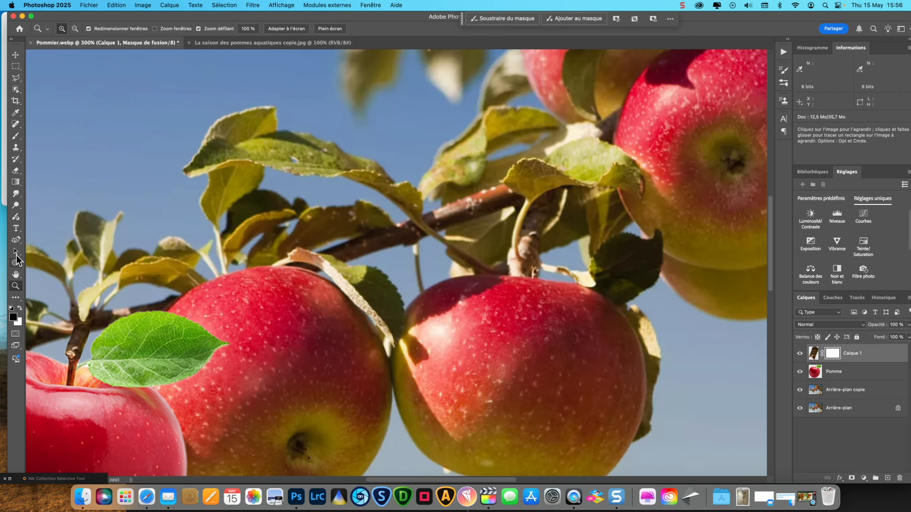
Paint black on the Calque 1 mask where the stem meets the branch, using a 20 px Soft Round brush at 0% hardness.
left_click(16, 136)
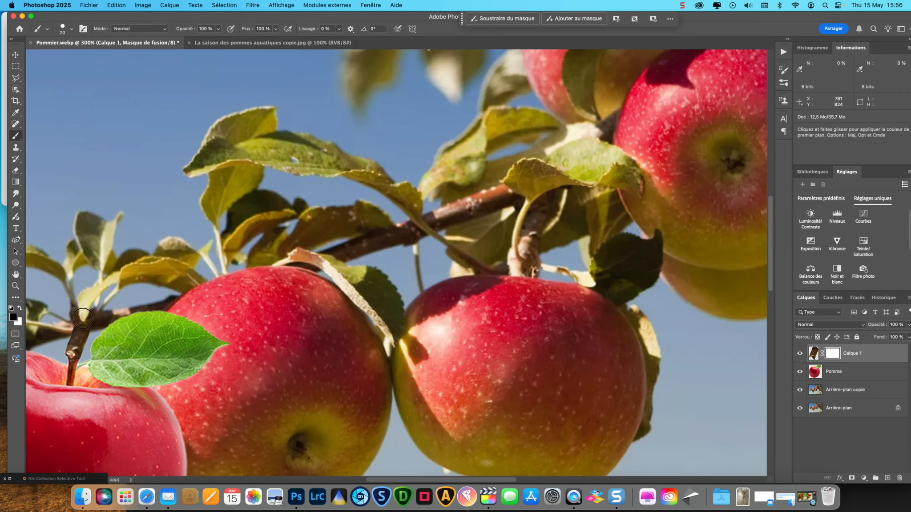
left_click(71, 29)
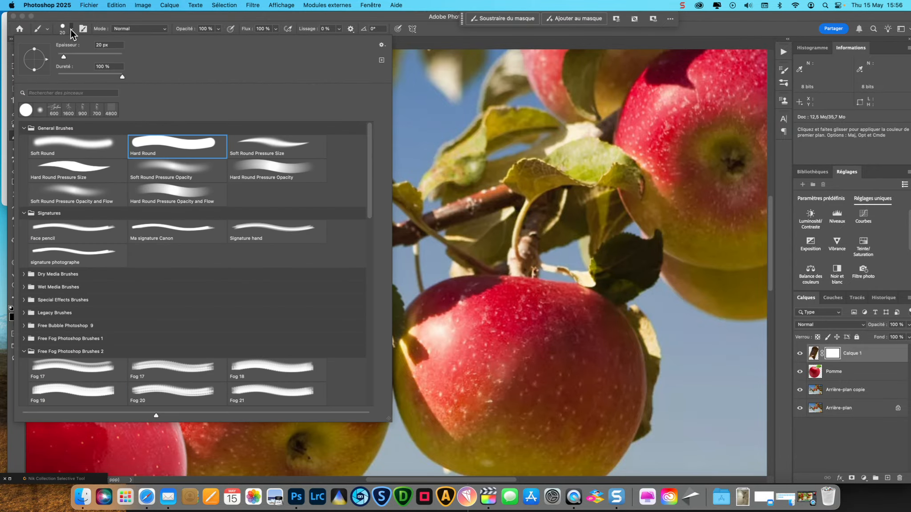
left_click(79, 149)
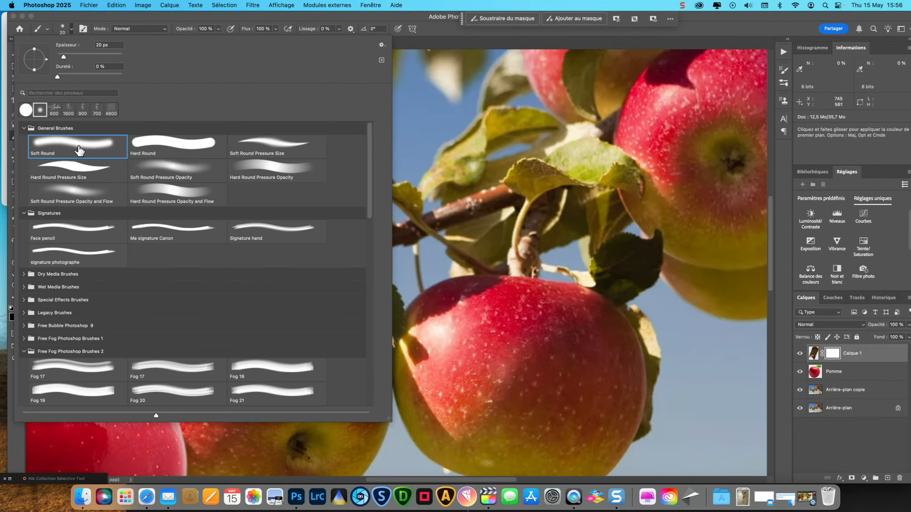
left_click(407, 205)
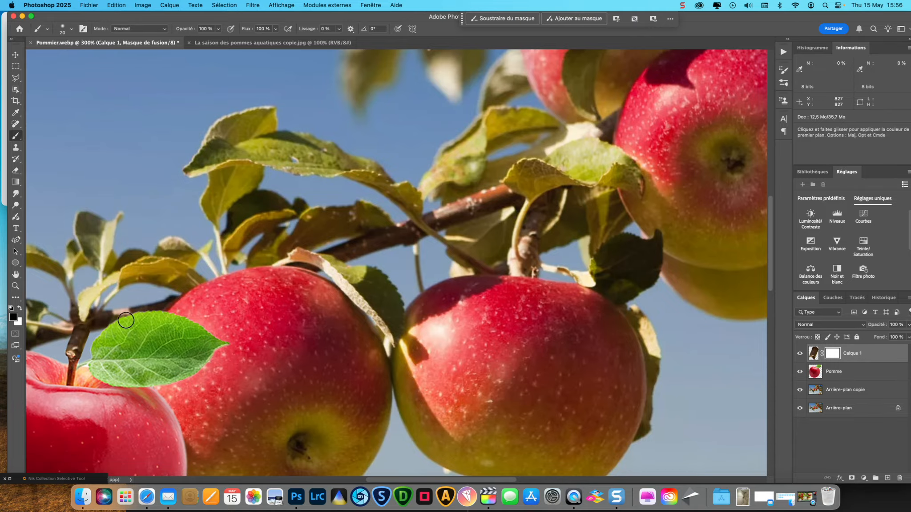
left_click(89, 324)
Hide the Calque 1 layer to uncover the new apple's own stem beside its green leaf.
left_click(15, 286)
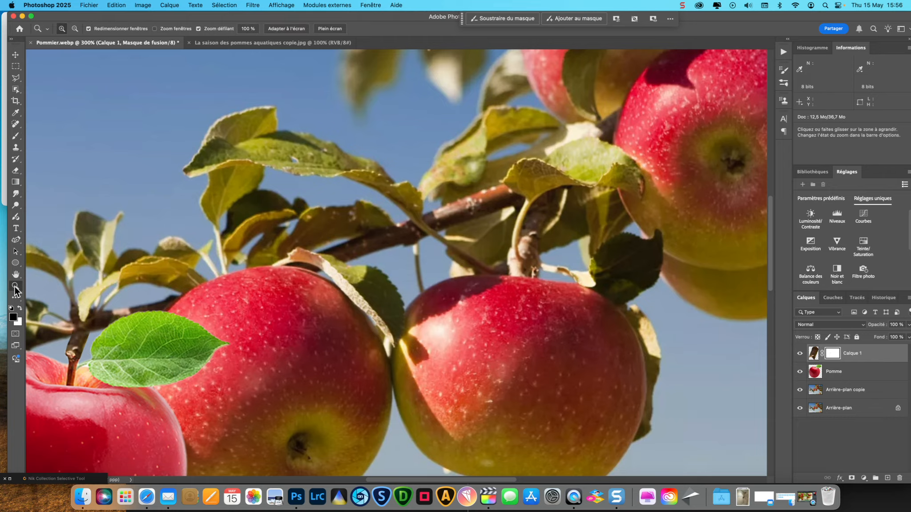
left_click(290, 28)
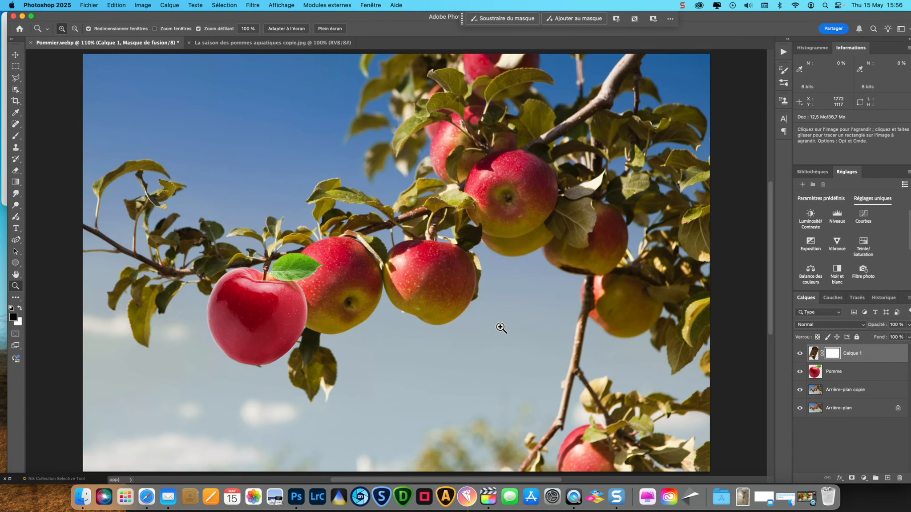
left_click(285, 290)
left_click(284, 289)
left_click(282, 285)
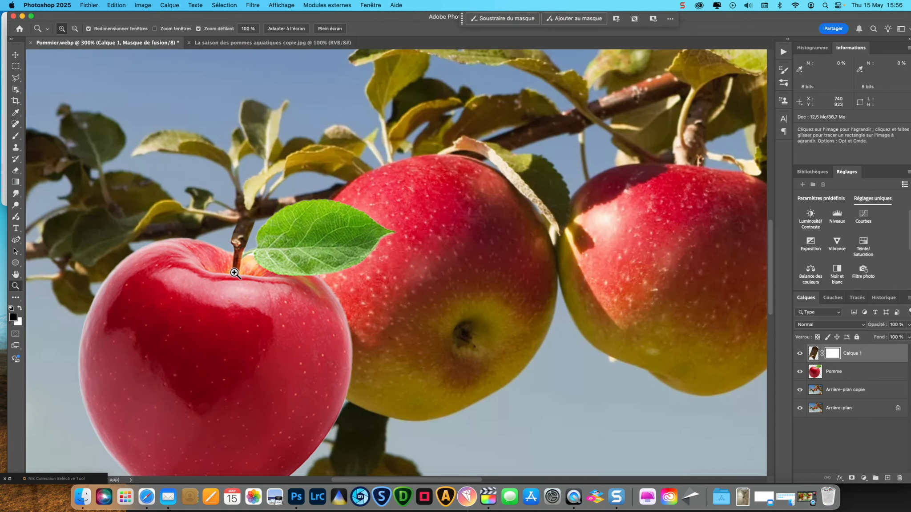
left_click(800, 354)
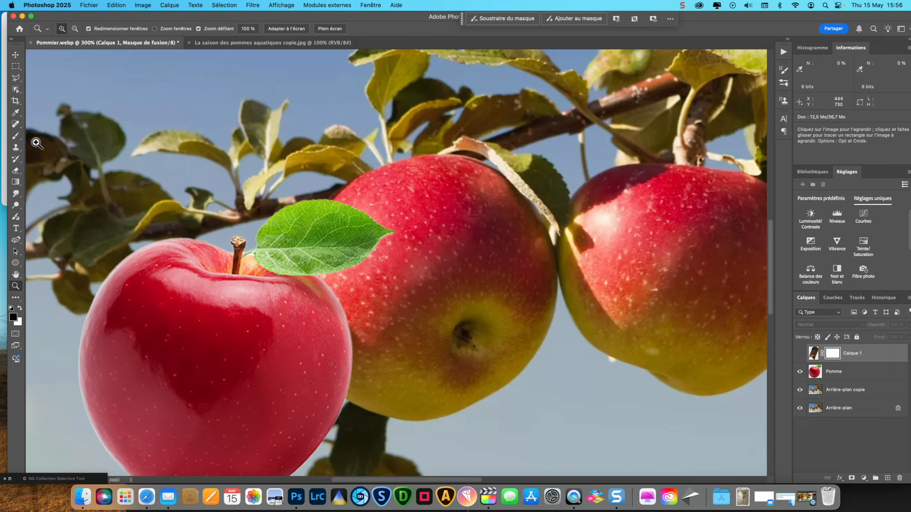
Select the green leaf on the Pomme layer with the Quick Selection tool.
left_click(15, 91)
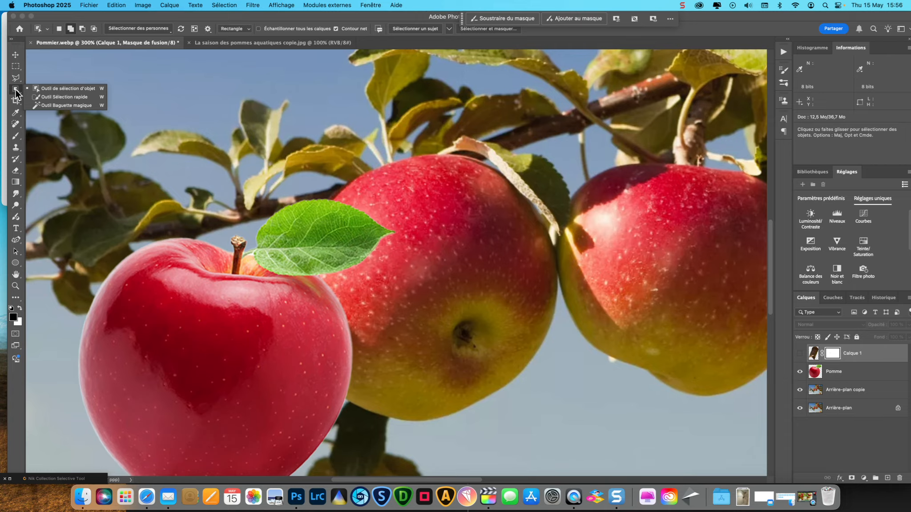
left_click(46, 96)
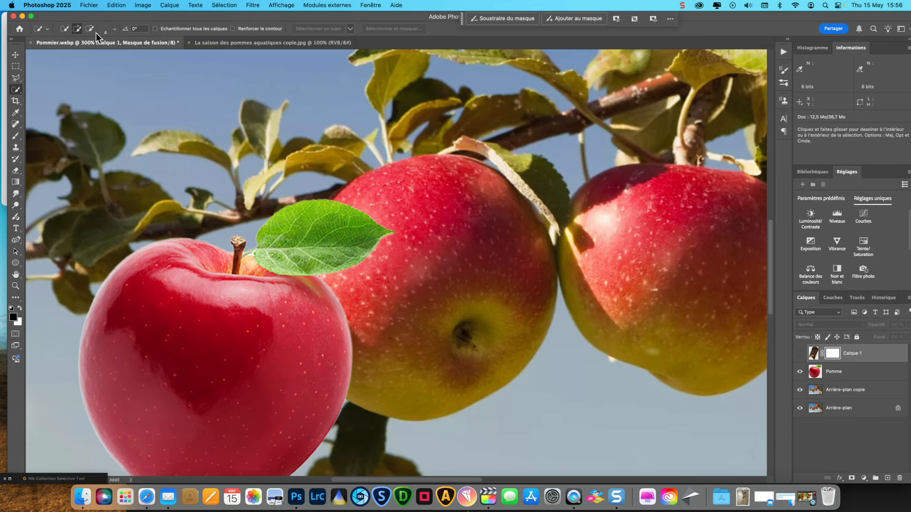
left_click(113, 30)
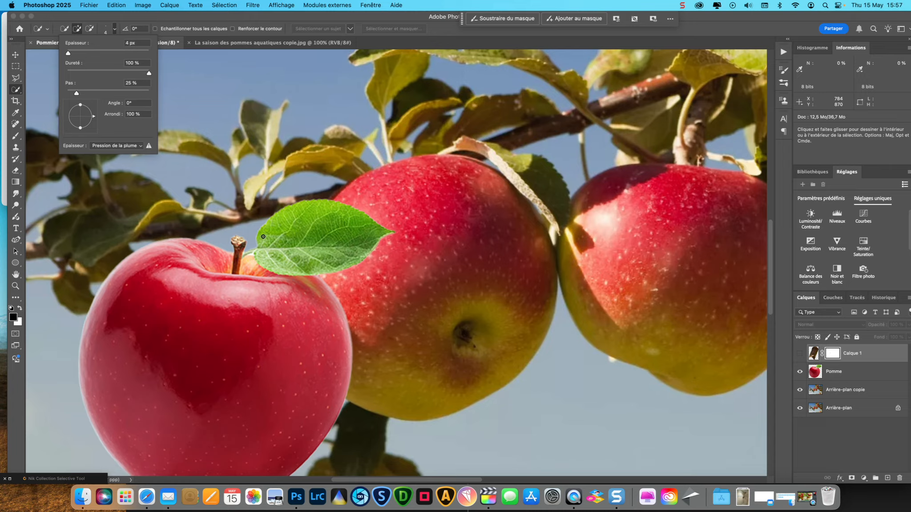
mouse_move(263, 237)
left_mouse_down()
mouse_move(317, 220)
mouse_move(377, 233)
mouse_move(351, 216)
mouse_move(293, 215)
mouse_move(276, 229)
mouse_move(286, 261)
mouse_move(366, 247)
mouse_move(316, 266)
mouse_move(271, 255)
left_mouse_up()
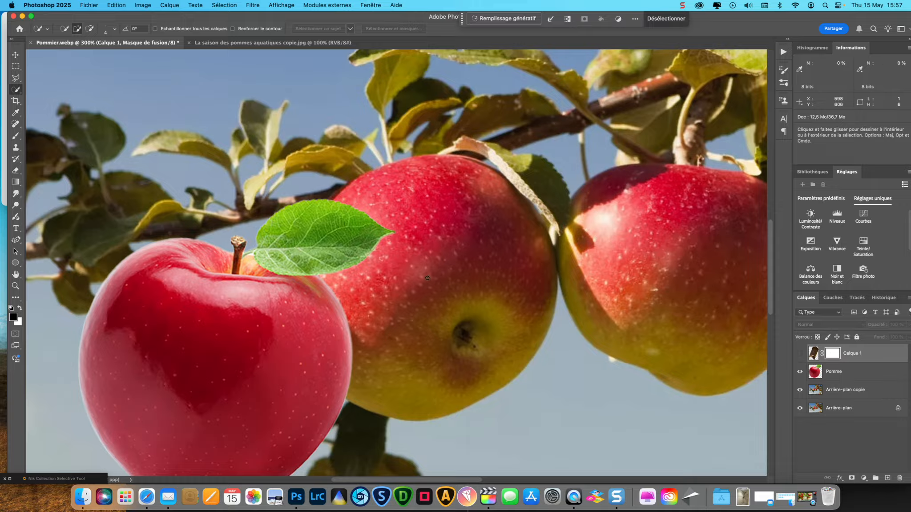
left_click(847, 377)
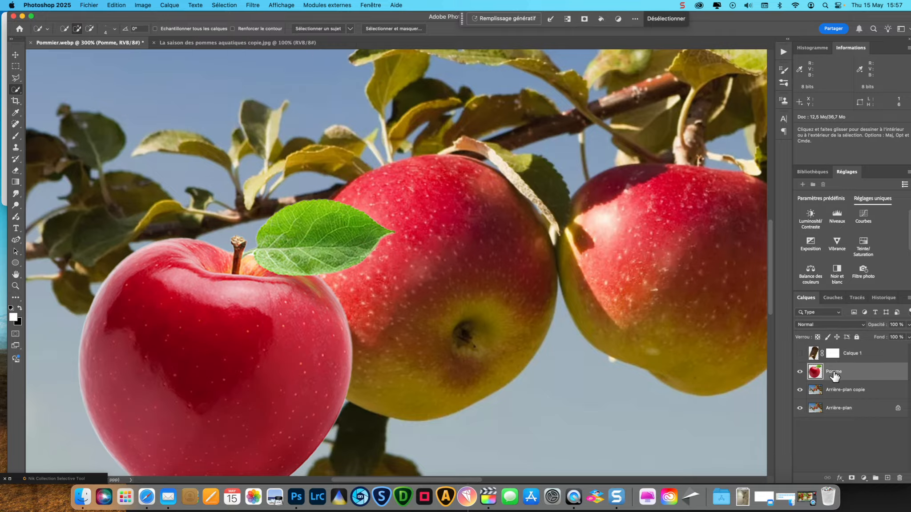
left_click_drag(260, 243, 343, 257)
Reduce the Quick Selection brush to 1 px and add the leaf's thin stalk to the selection.
left_click(115, 29)
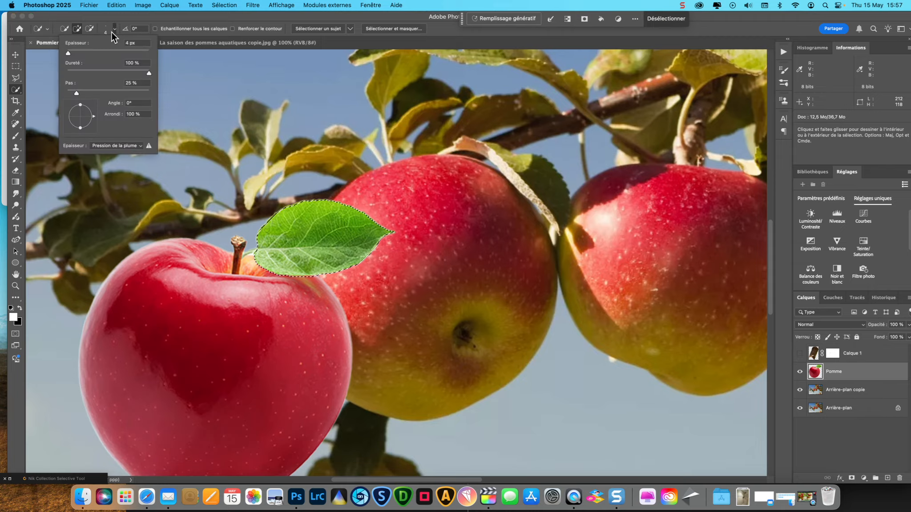
left_click(69, 52)
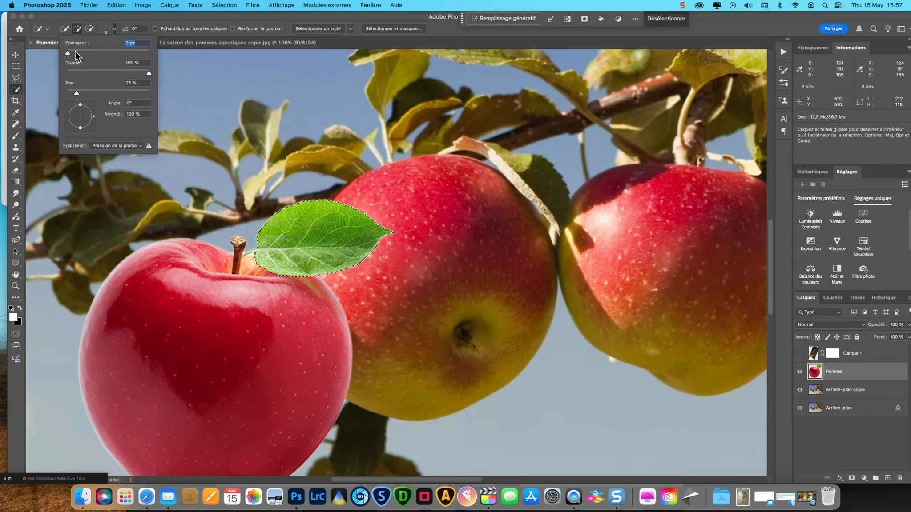
left_click(66, 52)
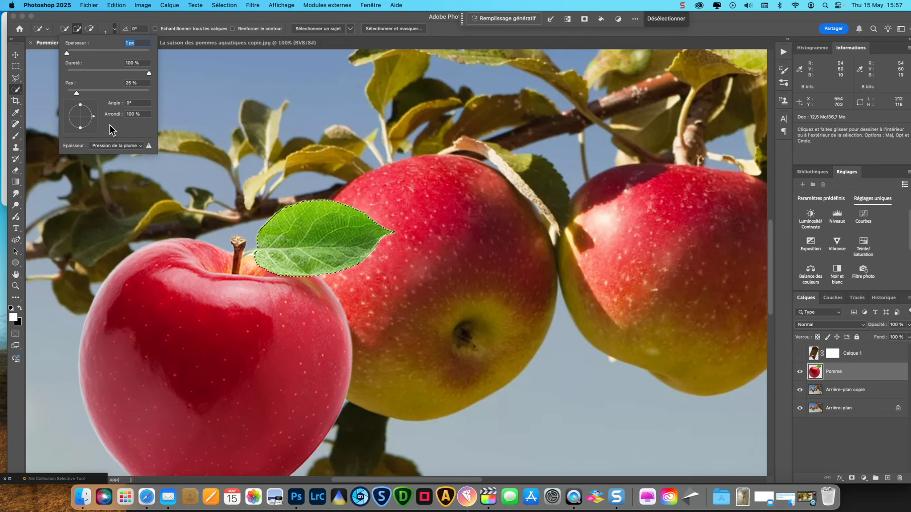
left_click(226, 204)
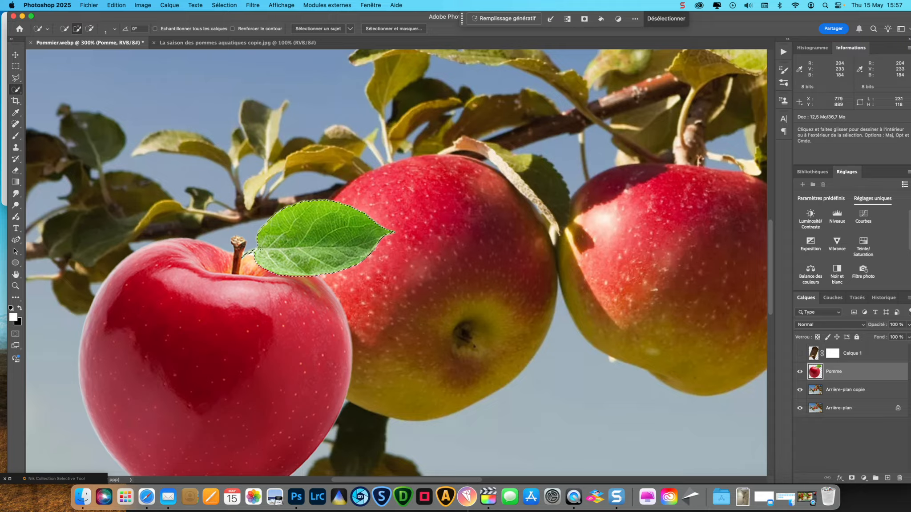
Set the Quick Selection brush to 2 px and add the new apple's brown stem to the leaf selection.
left_click(115, 29)
left_click(129, 44)
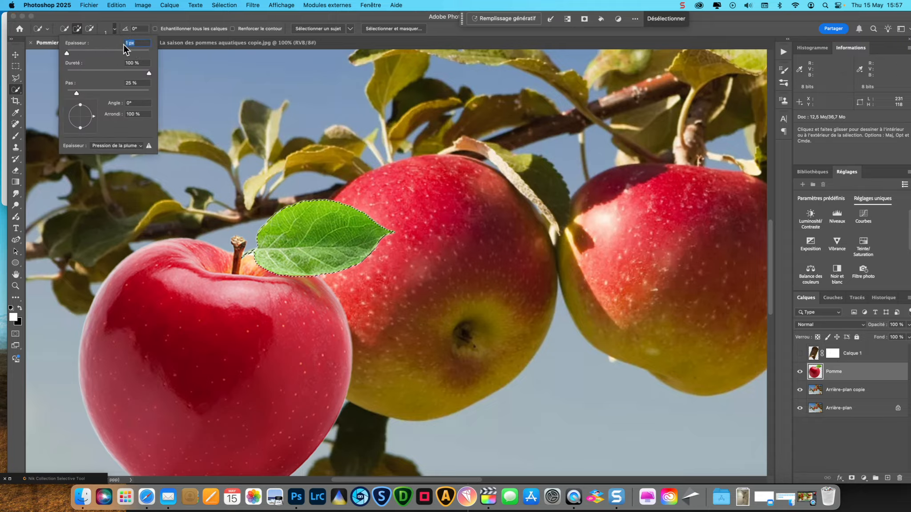
type("2")
key("Return")
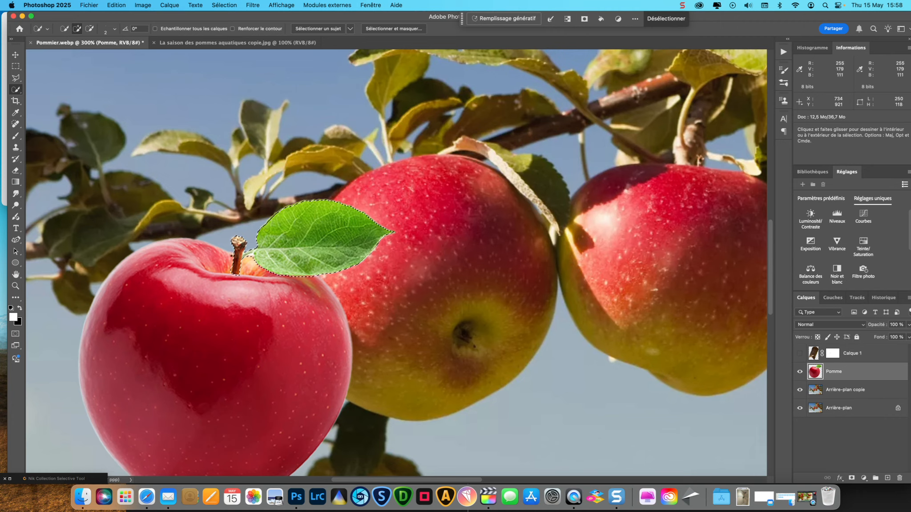
left_click(89, 28)
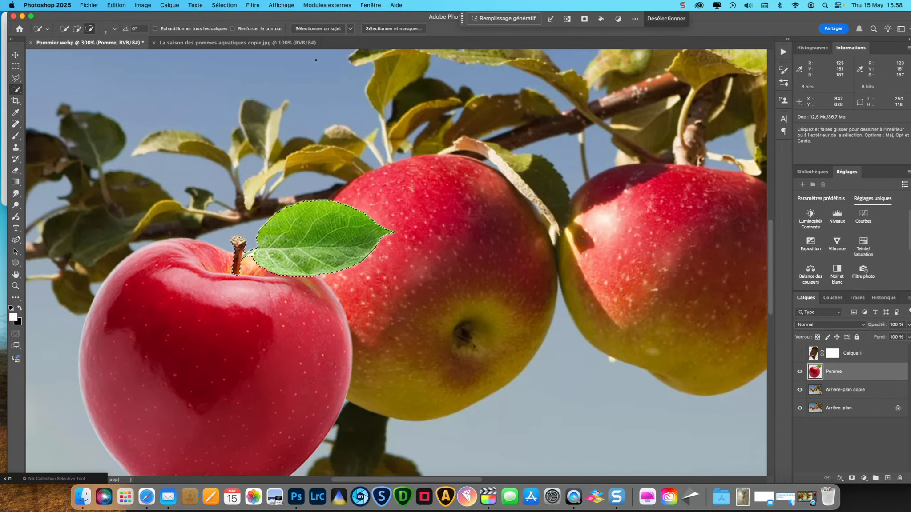
In Select and Mask, subtract the leftover area between the stem and the leaf stalk with a 5 px brush.
left_click(384, 29)
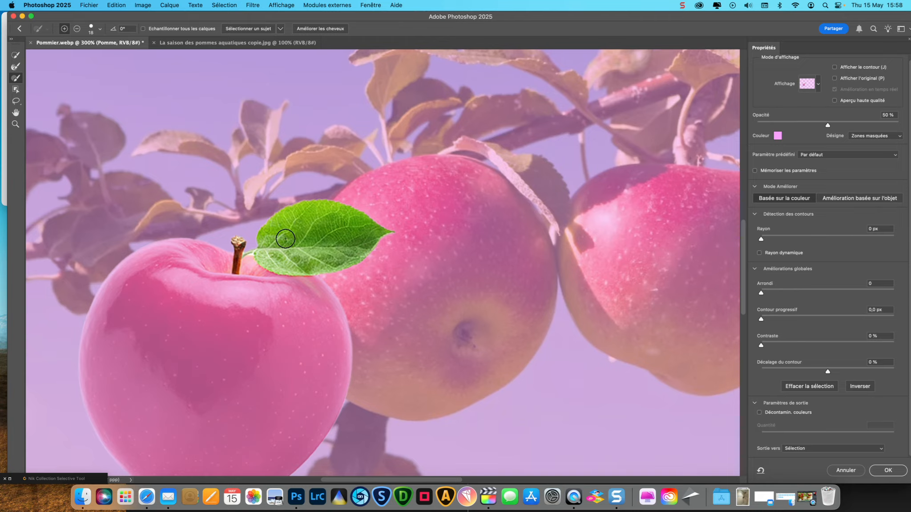
left_click(77, 28)
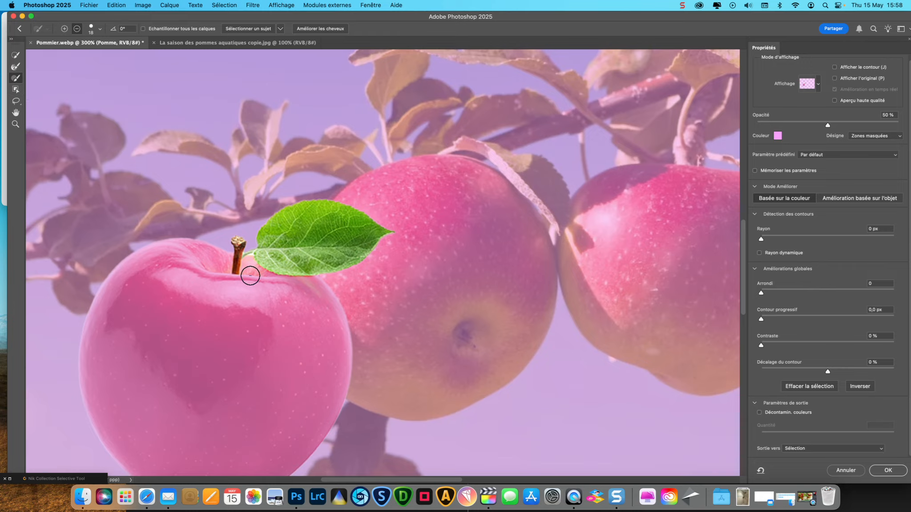
left_click(99, 28)
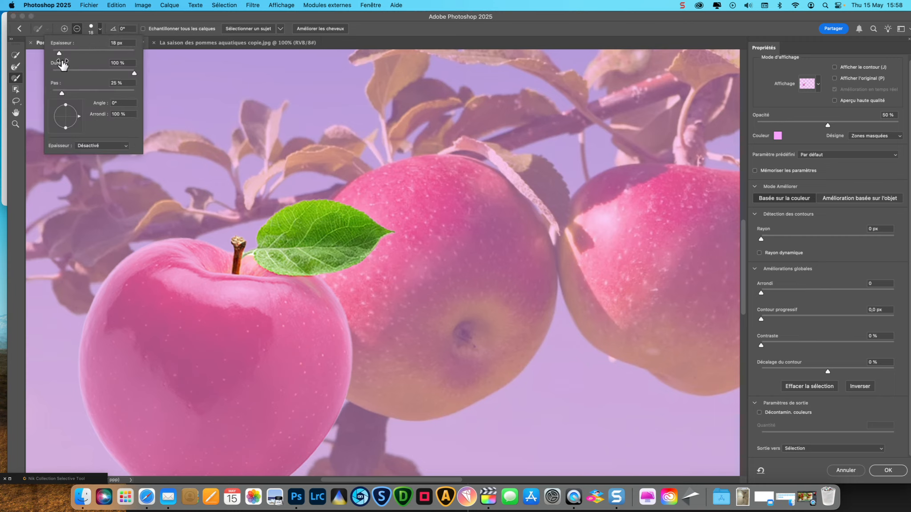
left_click_drag(59, 53, 55, 53)
left_click_drag(57, 53, 54, 53)
key("Return")
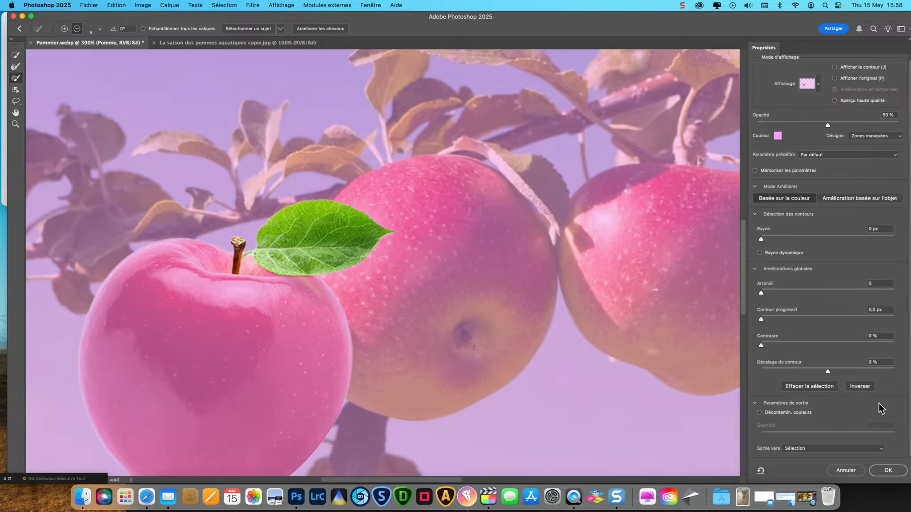
Output the refined stem and leaf selection to a new layer (Nouveau calque).
left_click(881, 449)
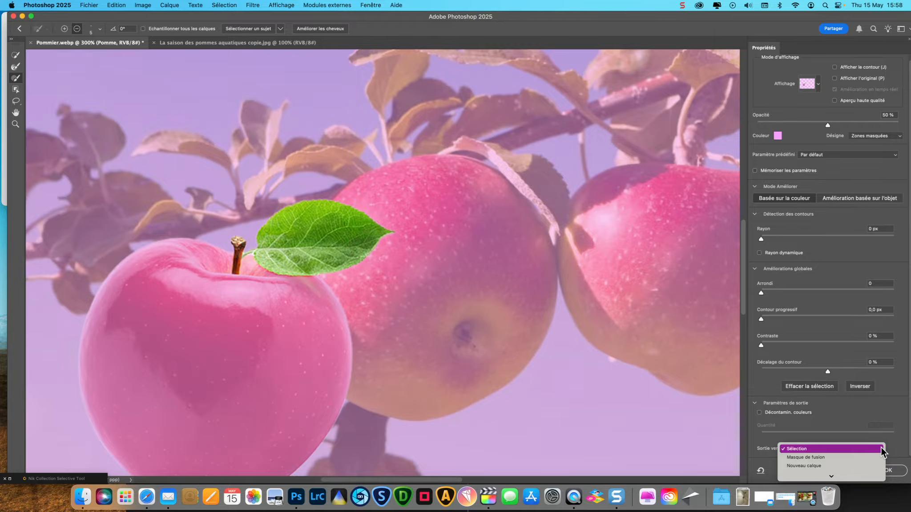
scroll(882, 452, "down", 2)
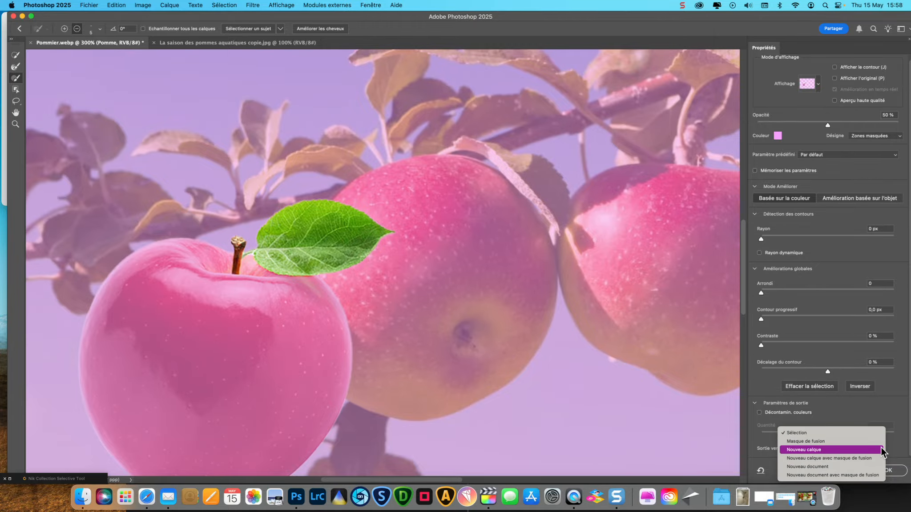
left_click(838, 449)
left_click(888, 472)
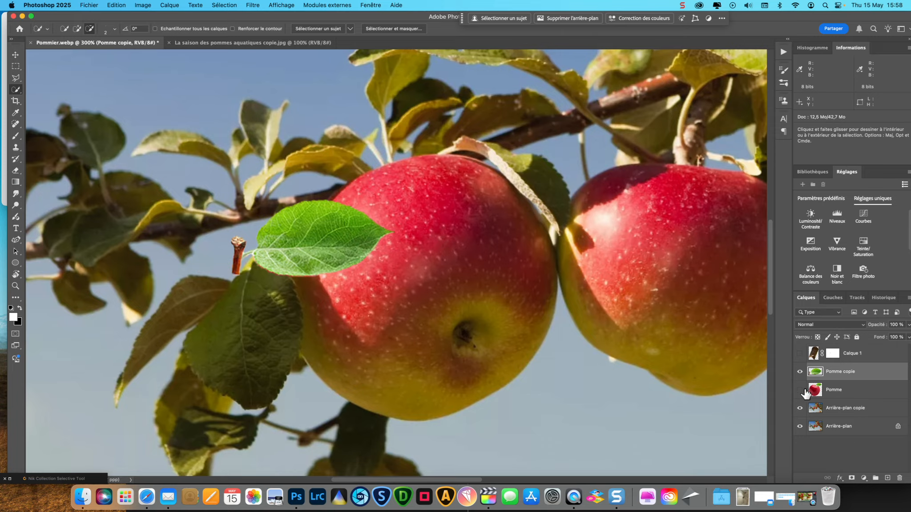
Duplicate the hidden Pomme layer and rename the copy Pomme désaturée.
left_click(838, 395)
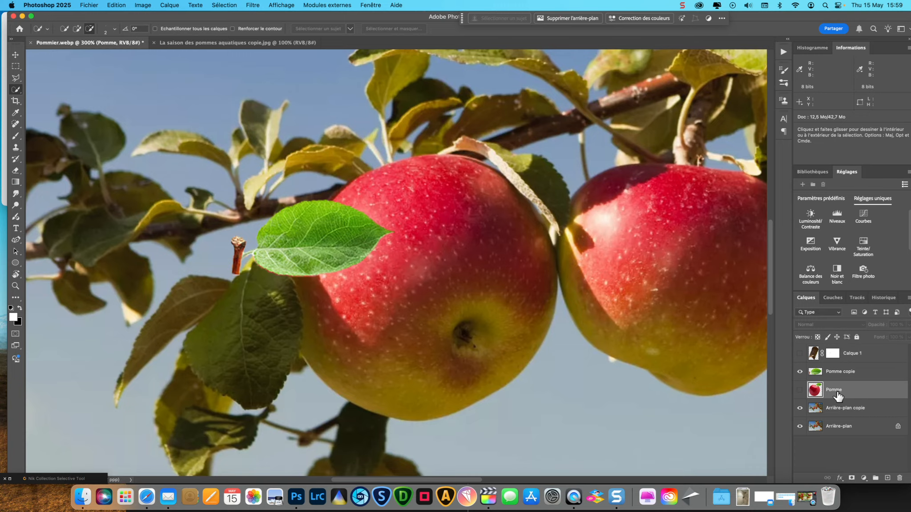
left_click(799, 391)
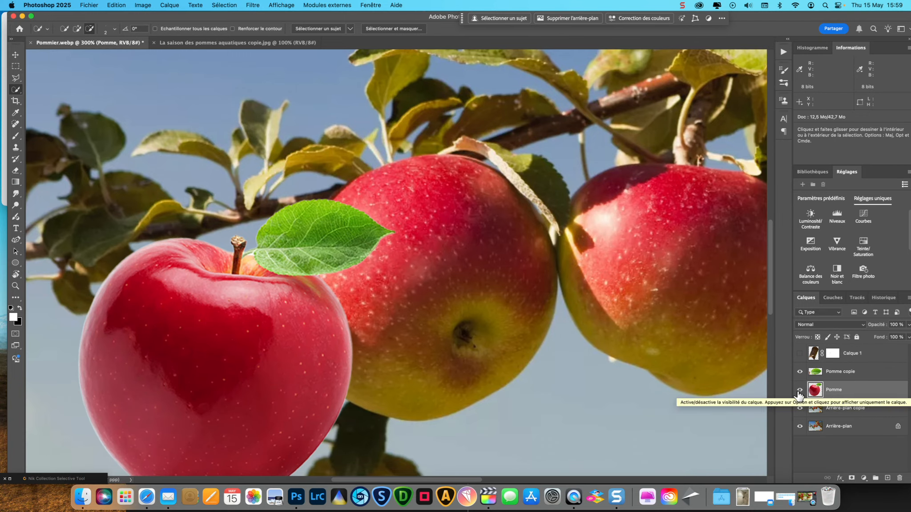
left_click(799, 392)
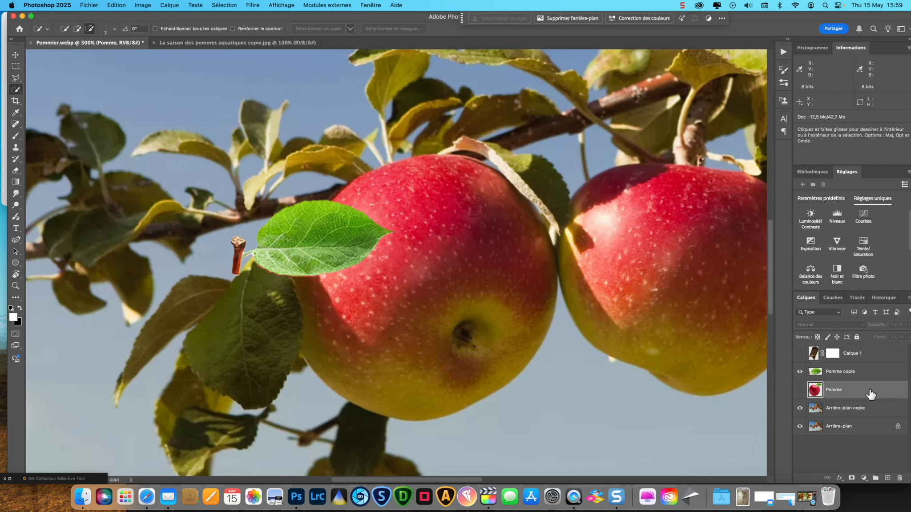
left_click_drag(868, 395, 888, 478)
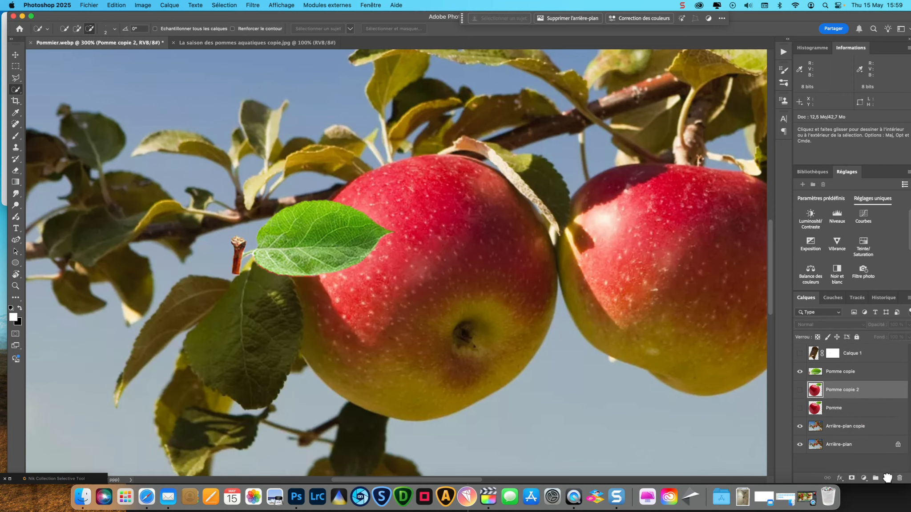
double_click(841, 390)
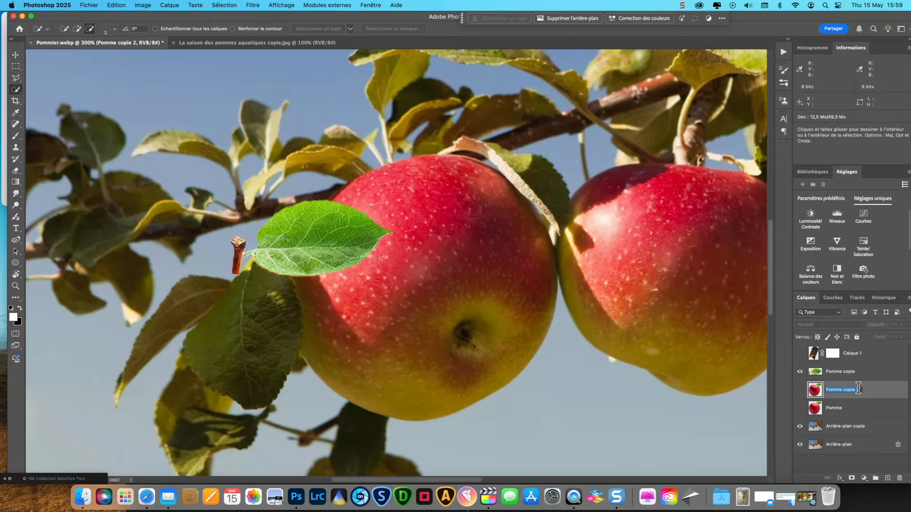
type("Pomme dé")
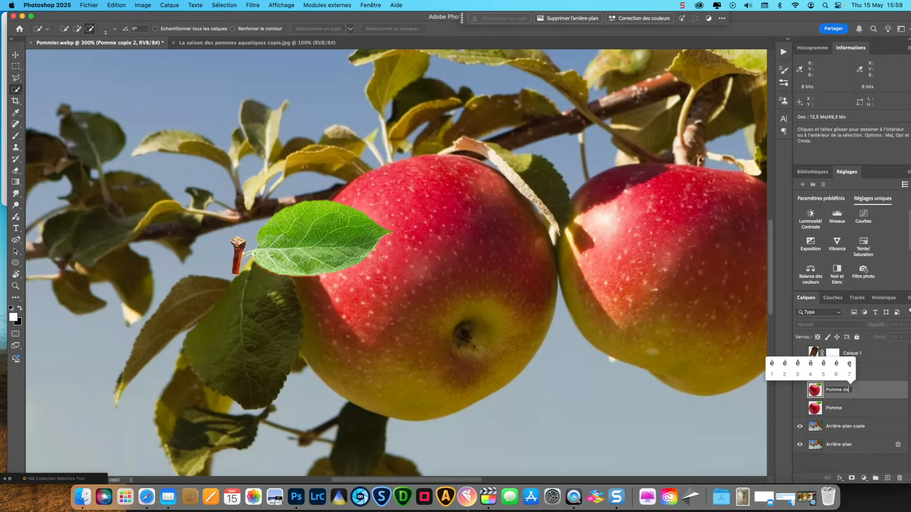
type("sat")
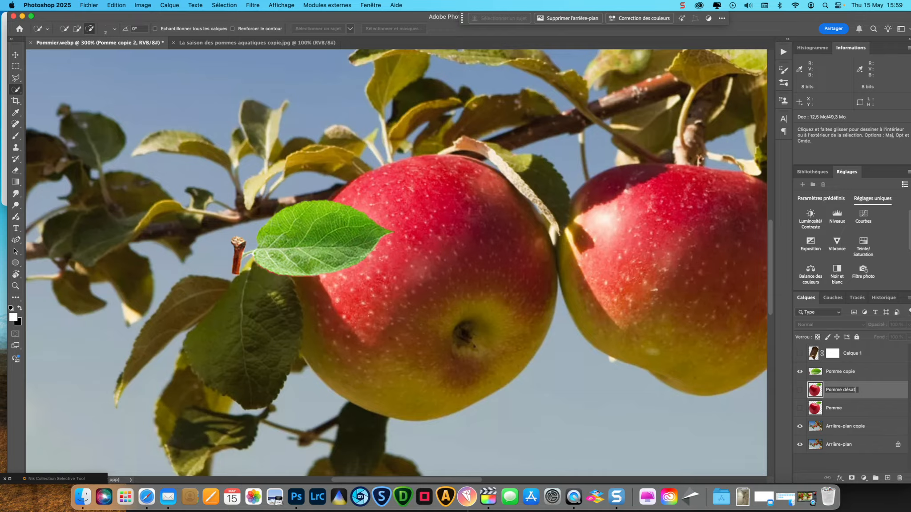
type("urée")
key("Return")
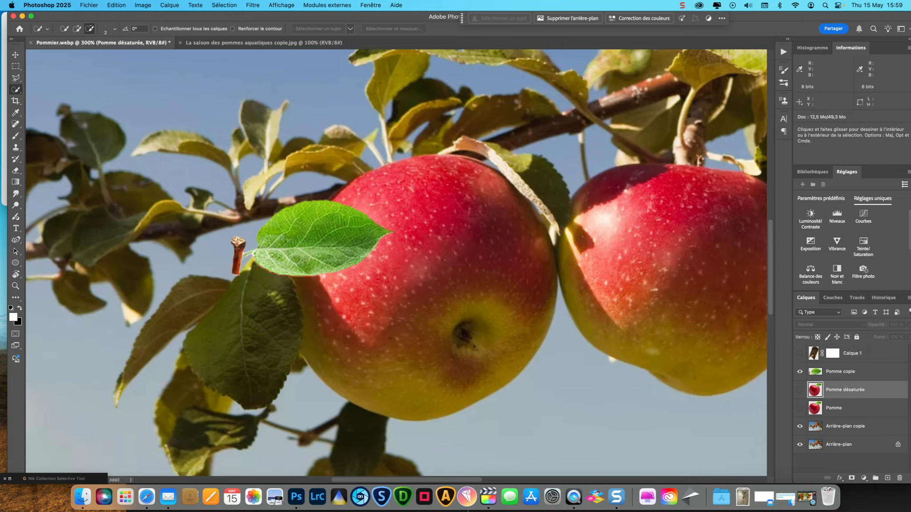
Show the Pomme désaturée layer and apply Désaturation to it.
left_click(799, 390)
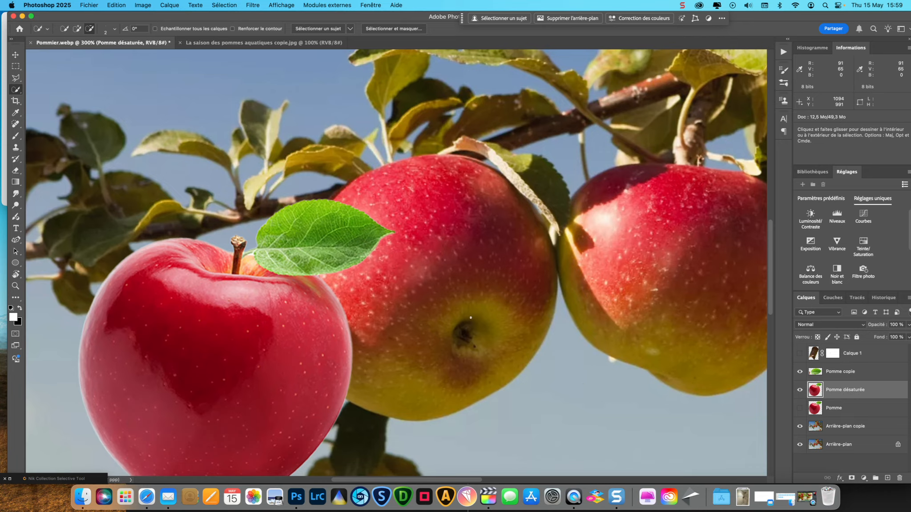
left_click(143, 5)
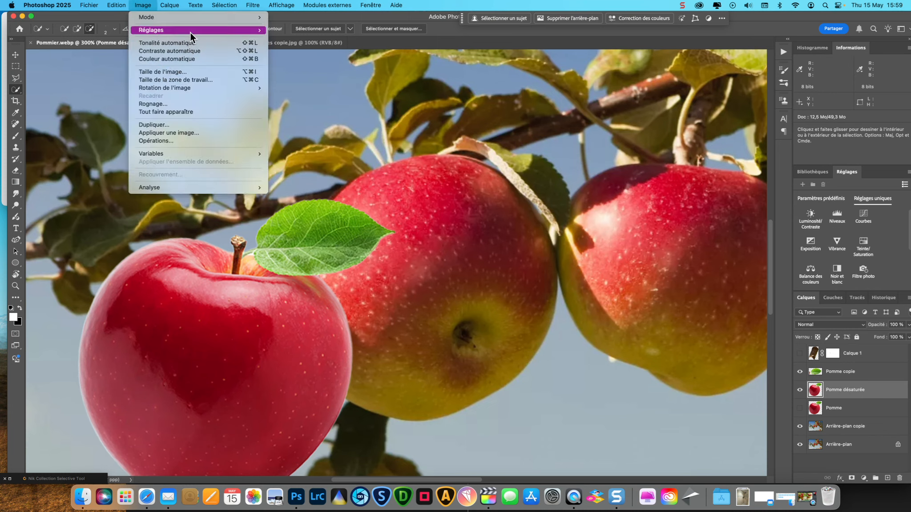
mouse_move(193, 31)
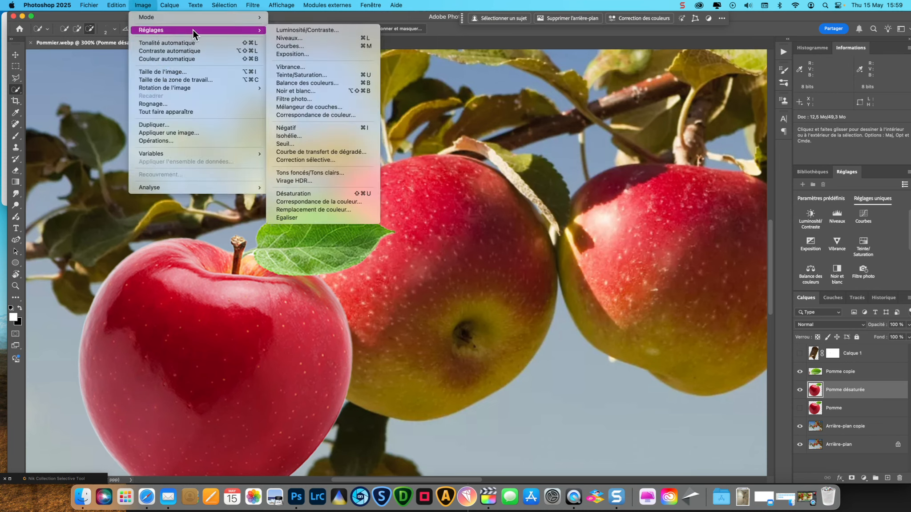
left_click(316, 194)
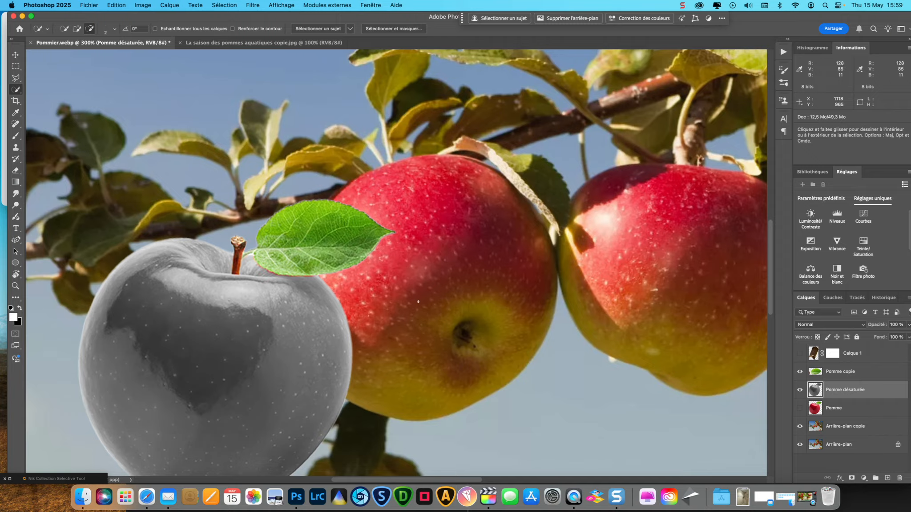
Set the blend mode of the Pomme désaturée layer to Superposition.
left_click(15, 286)
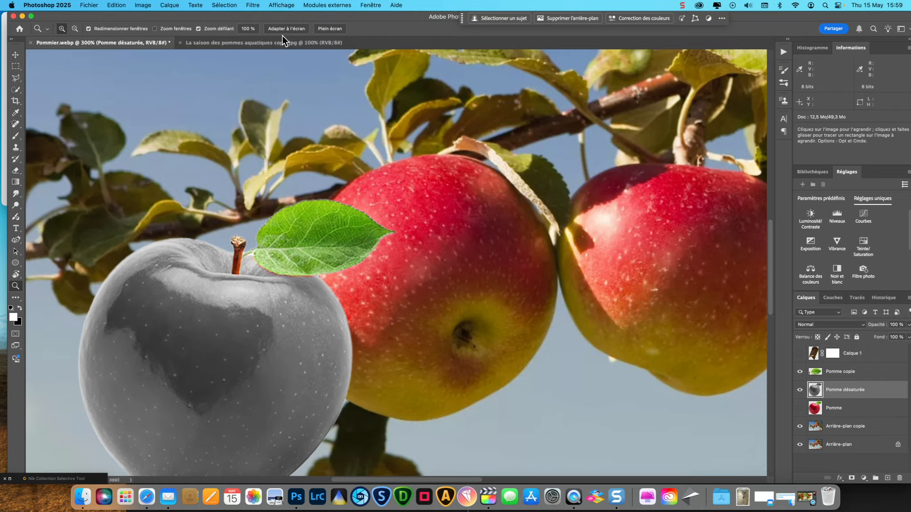
left_click(75, 28)
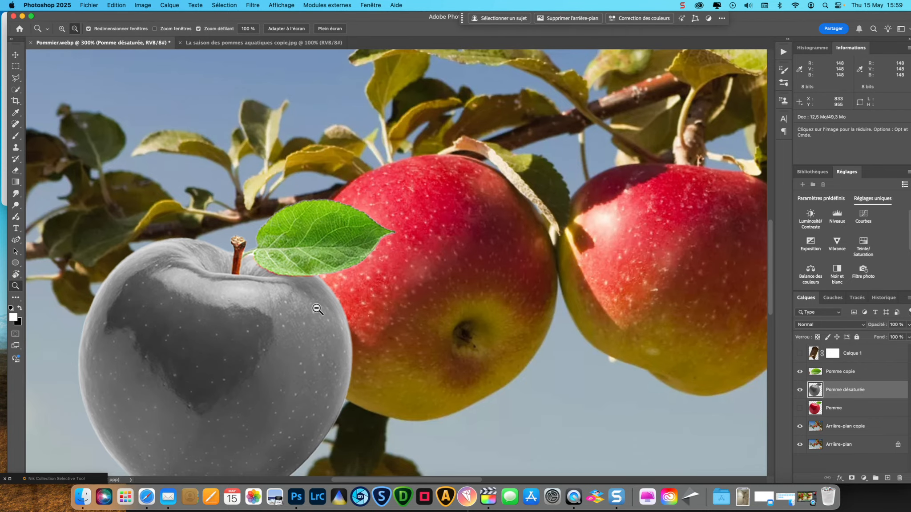
left_click(373, 330)
scroll(371, 334, "down", 2)
scroll(370, 334, "down", 3)
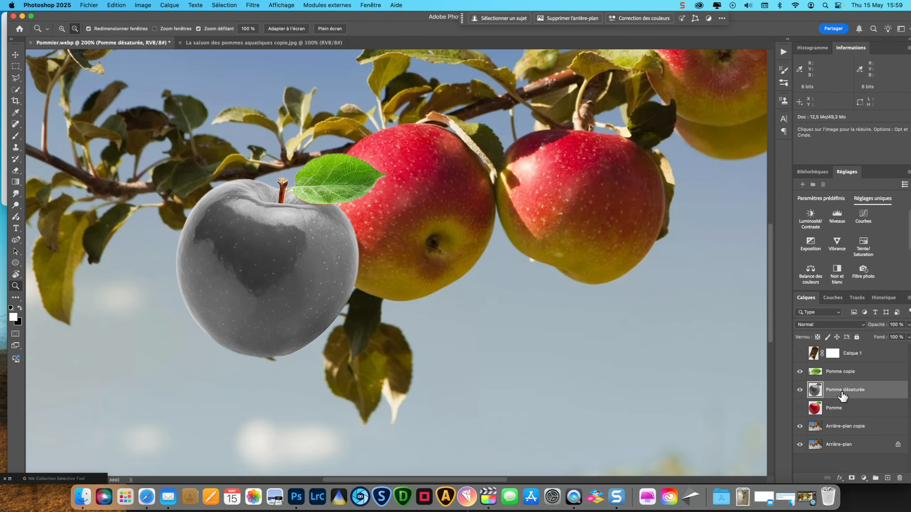
left_click(863, 326)
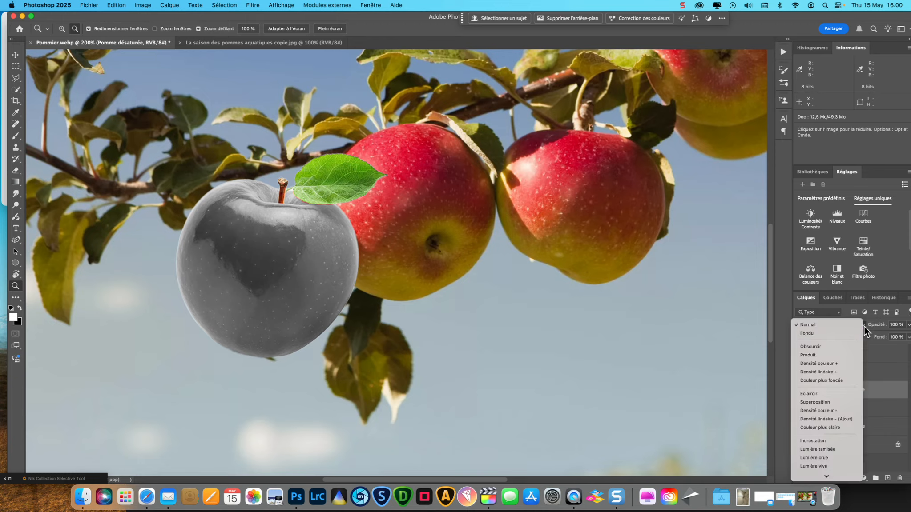
left_click(832, 402)
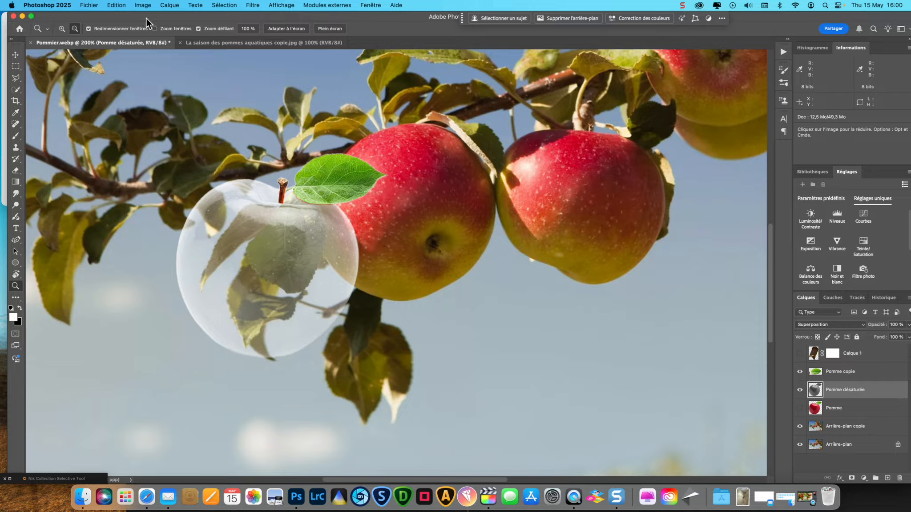
Apply Levels to the Pomme désaturée layer with input midtones at 0,58 and the white point at 243.
left_click(142, 6)
mouse_move(146, 27)
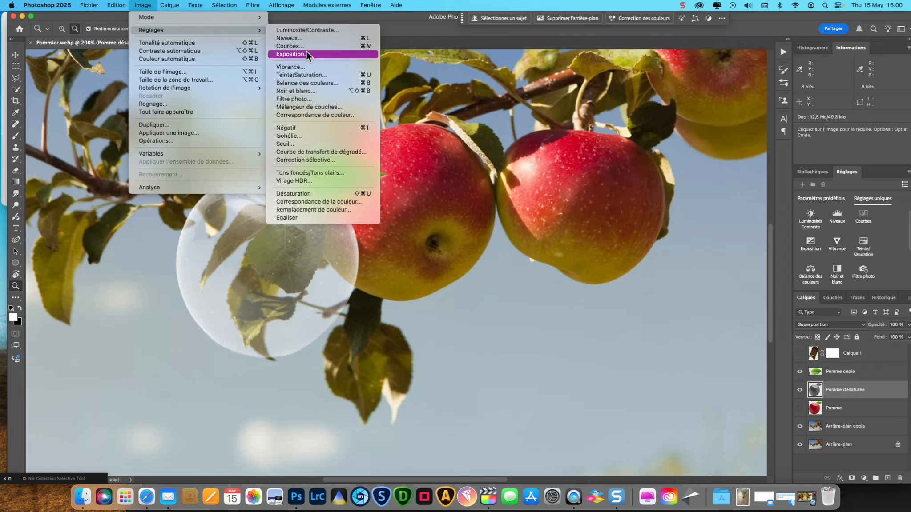
left_click(306, 38)
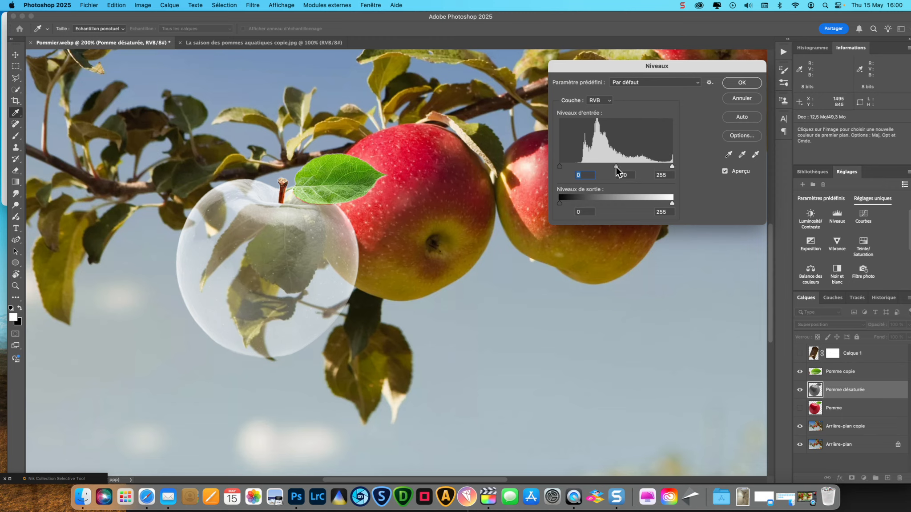
left_click_drag(617, 168, 633, 169)
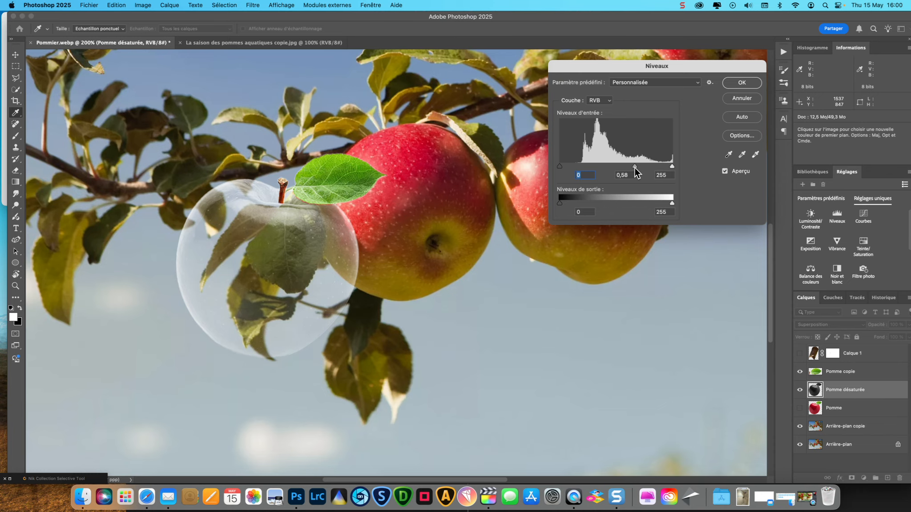
key("Tab")
scroll(635, 168, "left", 2)
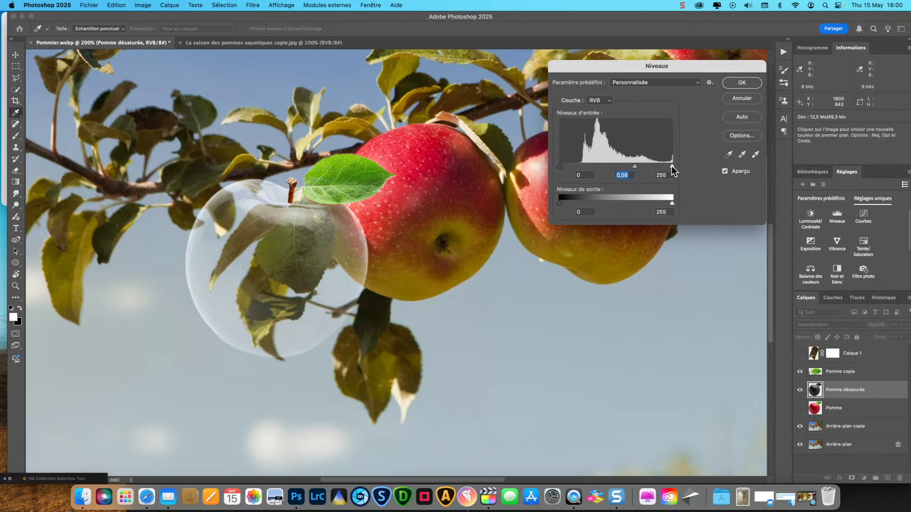
left_click_drag(672, 166, 666, 166)
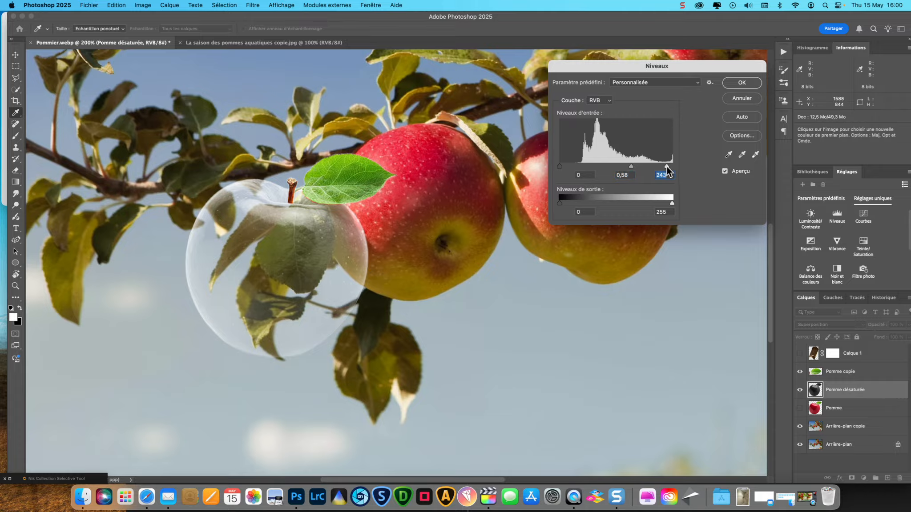
left_click(742, 82)
key("z")
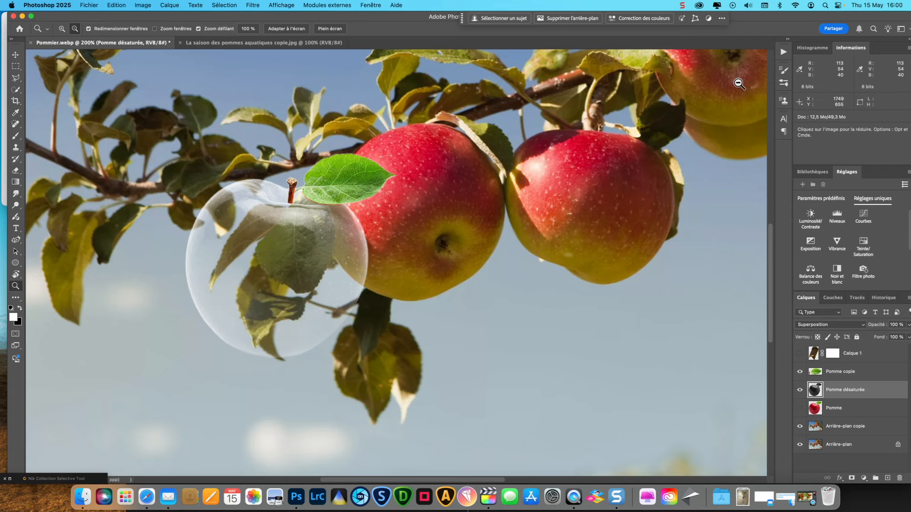
Show the Calque 1 stem layer and the original Pomme layer again.
left_click(800, 354)
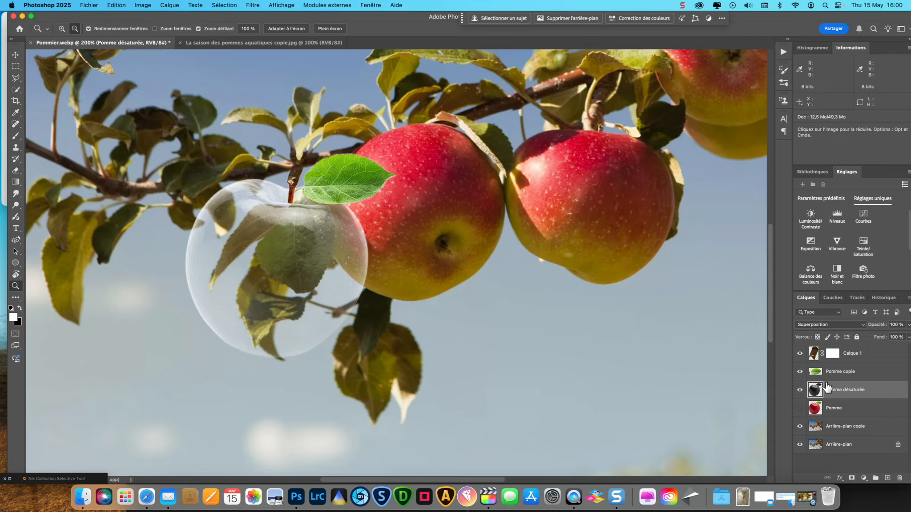
left_click(800, 411)
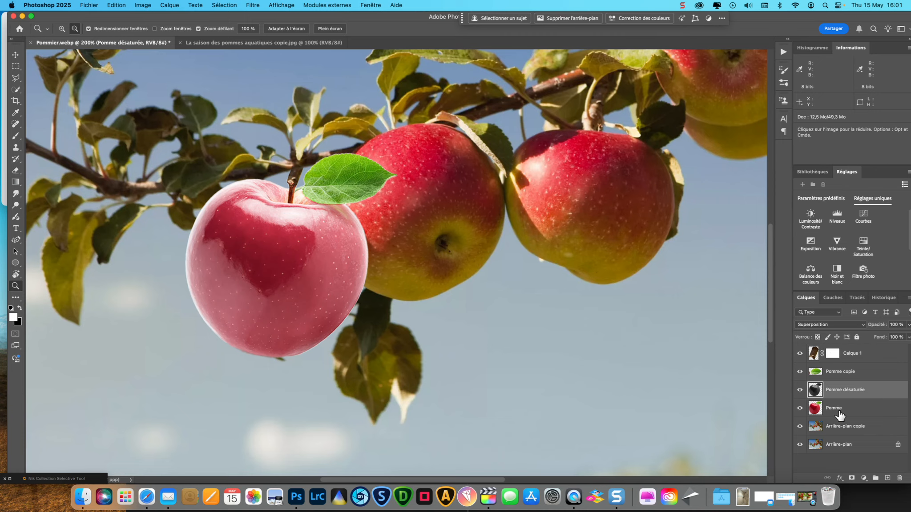
Compare the apple with and without the Pomme désaturée layer.
left_click(800, 390)
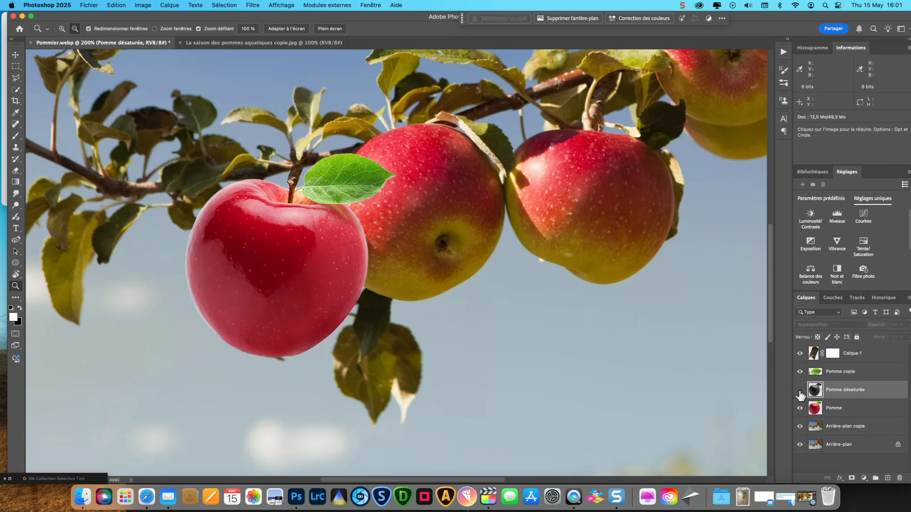
left_click(800, 391)
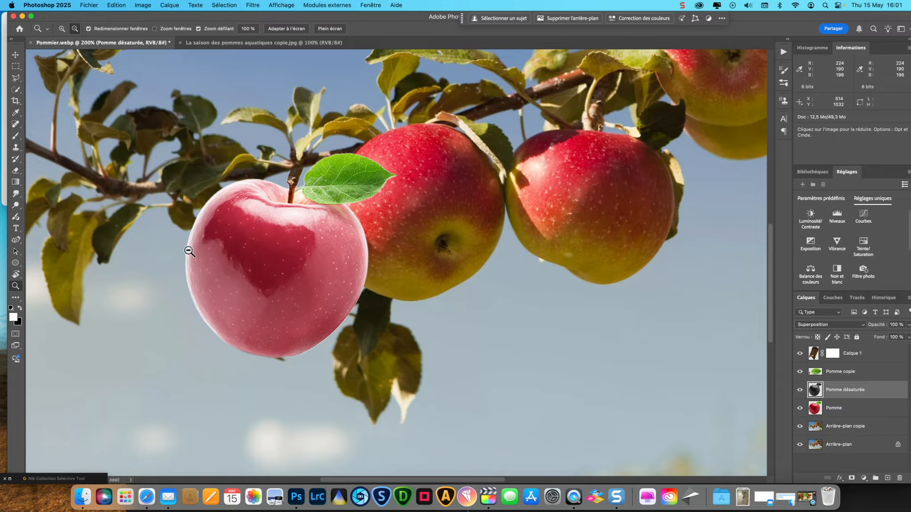
Select the upper part of the added apple with the polygonal lasso, with a slightly curved lower edge across its middle.
left_click(18, 81)
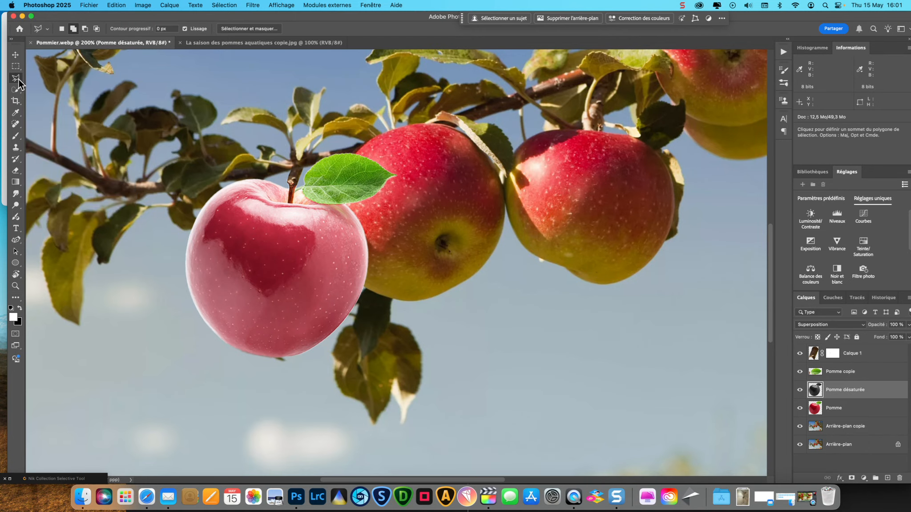
left_click(286, 192)
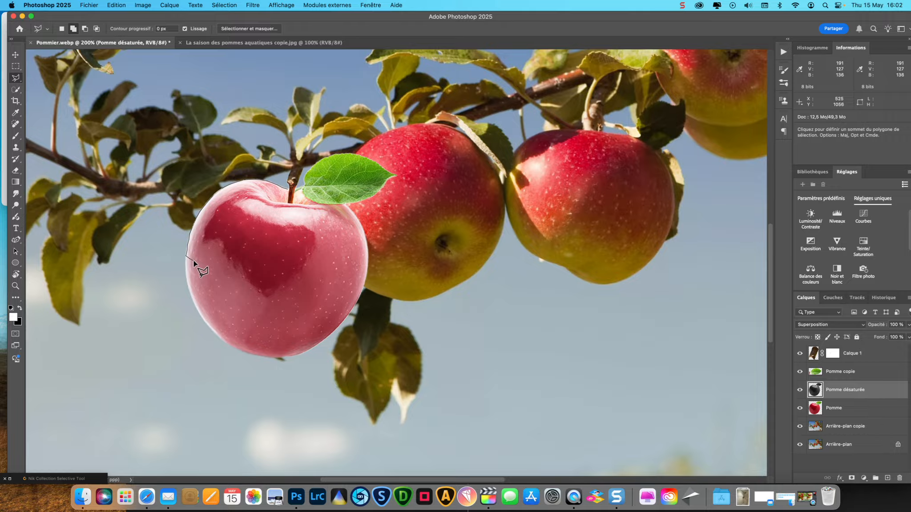
left_click(205, 266)
left_click(364, 286)
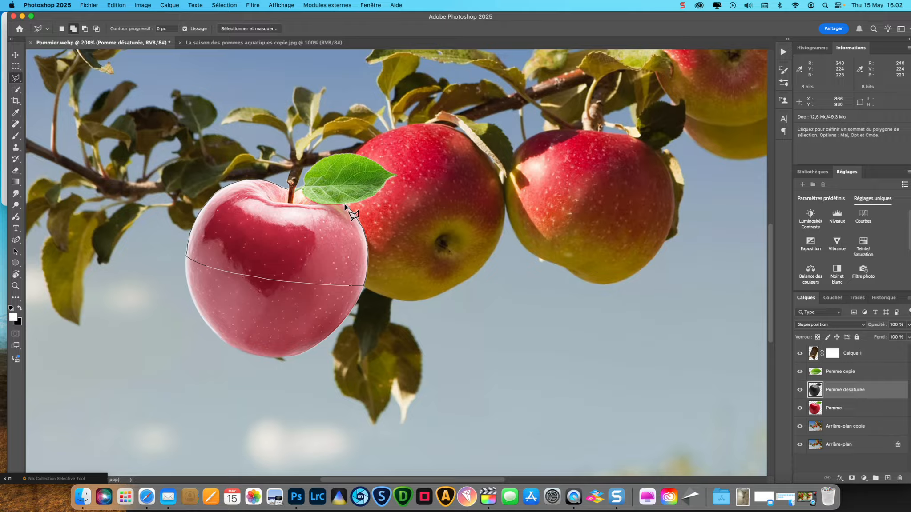
left_click(291, 191)
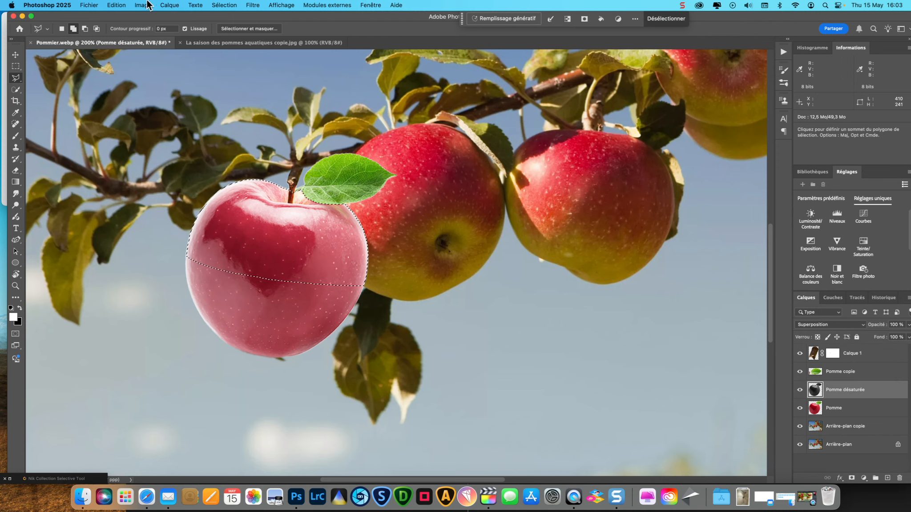
Try cutting the selected upper part out of the Pomme désaturée layer and check it with the Pomme layer hidden.
left_click(117, 5)
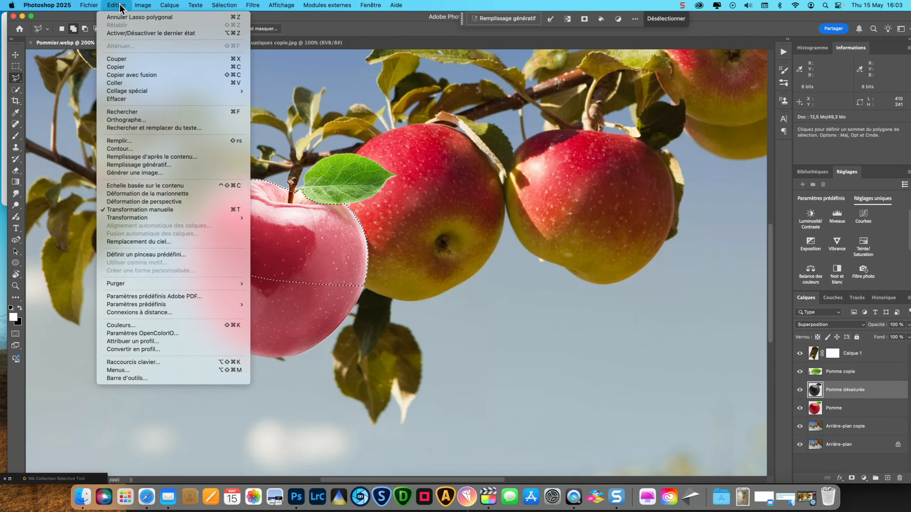
left_click(130, 60)
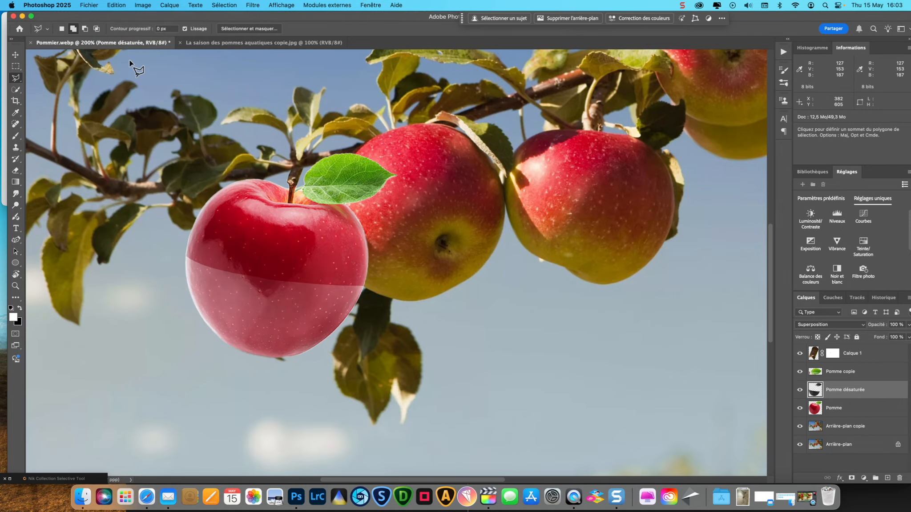
left_click(800, 408)
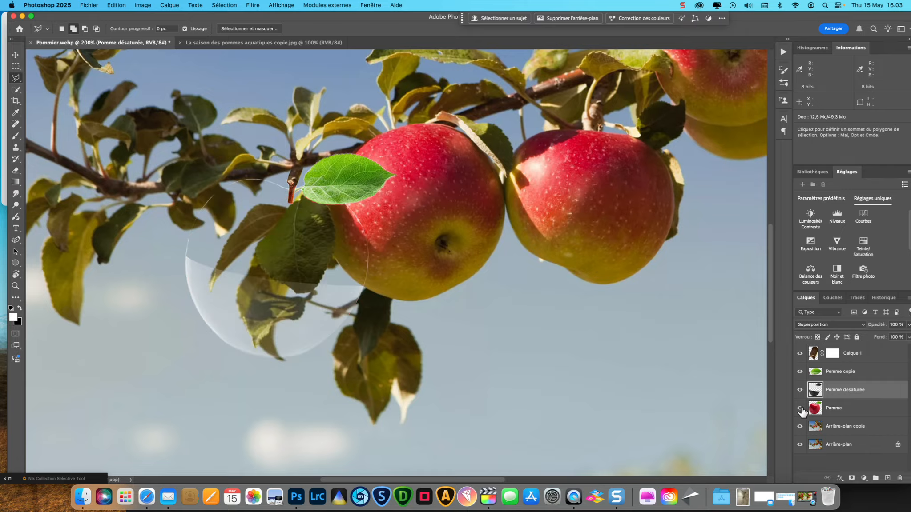
left_click(800, 408)
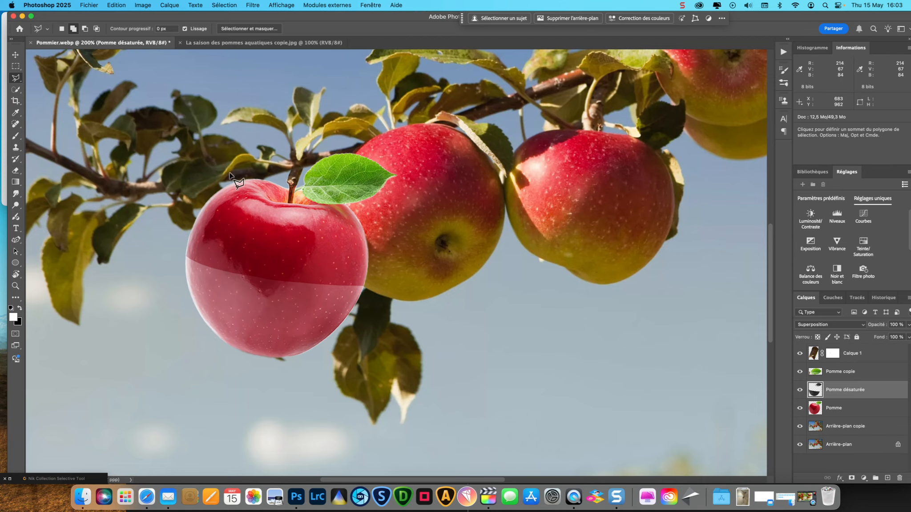
Undo the layer visibility changes and the cut made on the Pomme désaturée layer.
left_click(121, 10)
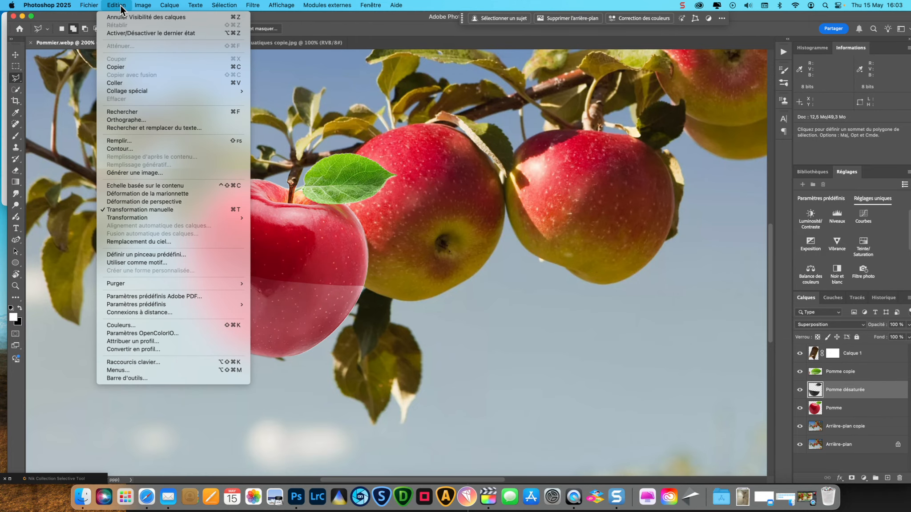
left_click(127, 15)
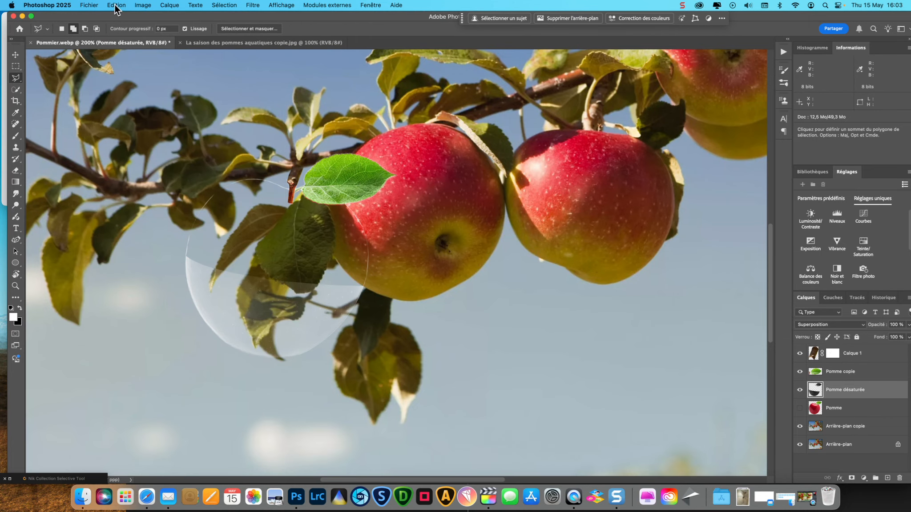
left_click(116, 9)
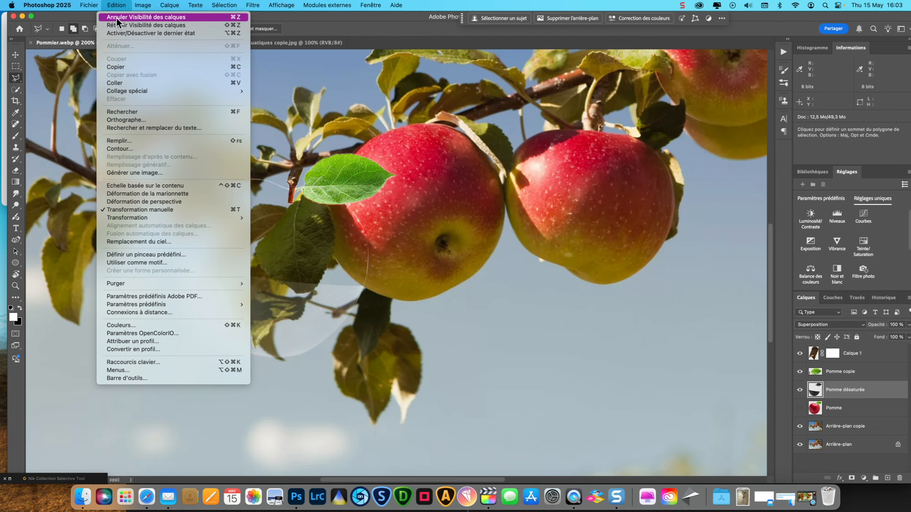
left_click(116, 18)
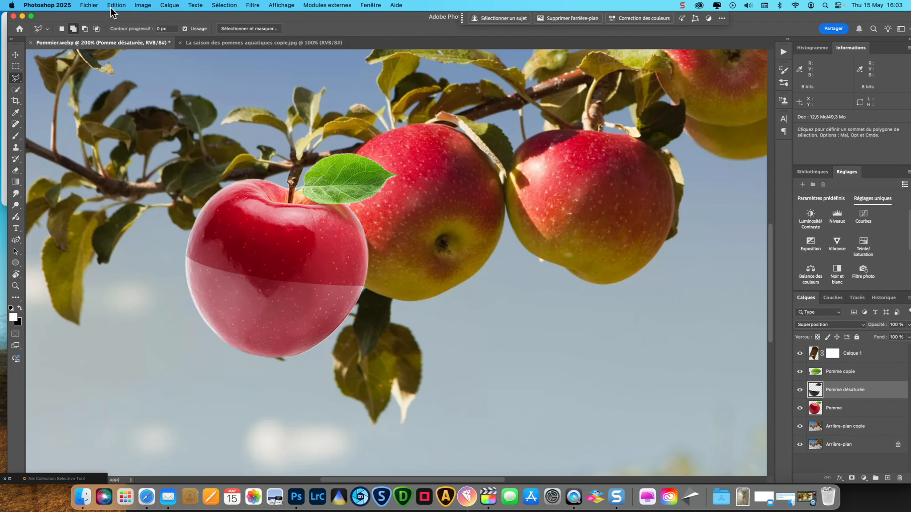
left_click(110, 8)
left_click(115, 17)
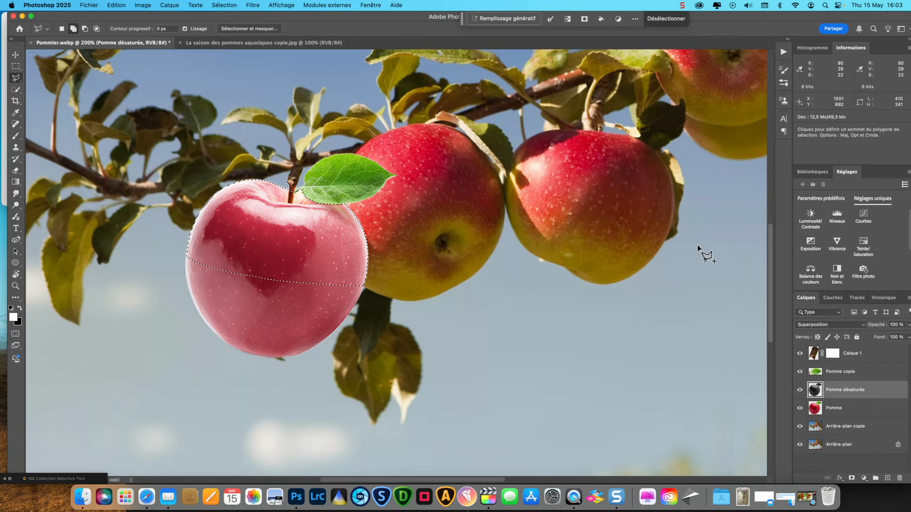
Cut the selected upper part out of the Pomme layer and move that layer above Pomme désaturée.
left_click(839, 408)
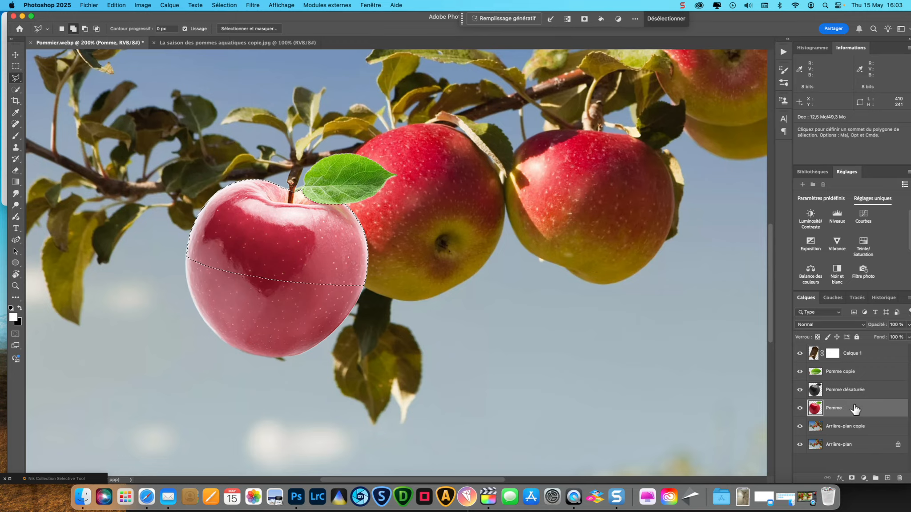
left_click(120, 10)
left_click(127, 56)
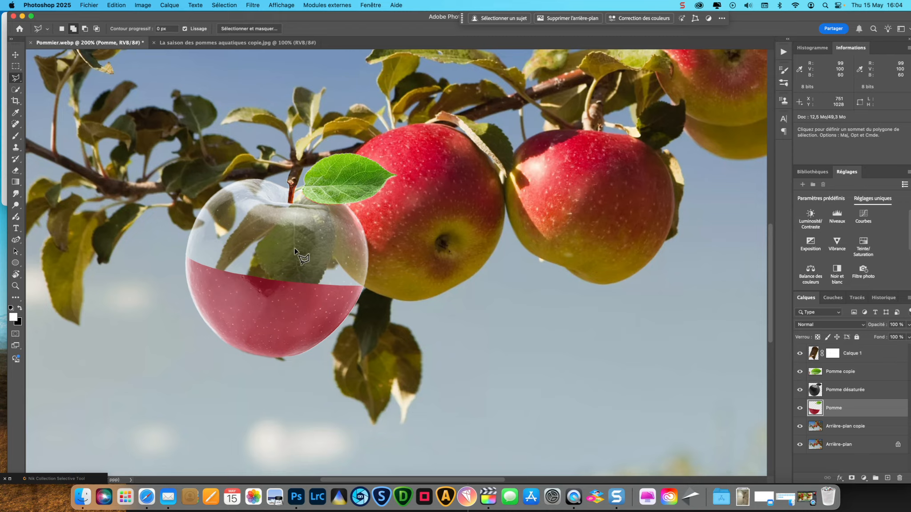
left_click_drag(858, 406, 857, 390)
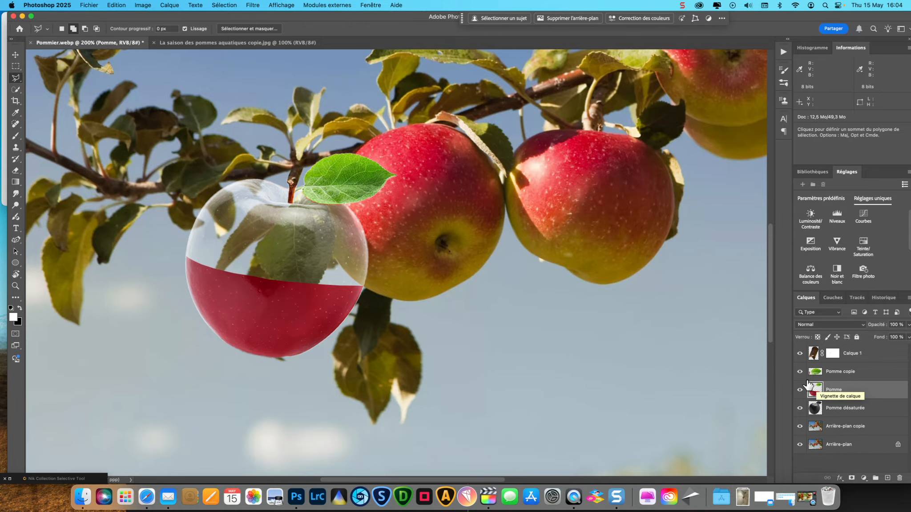
Place eau.png from the images folder as an embedded layer above the Pomme layer.
left_click(89, 5)
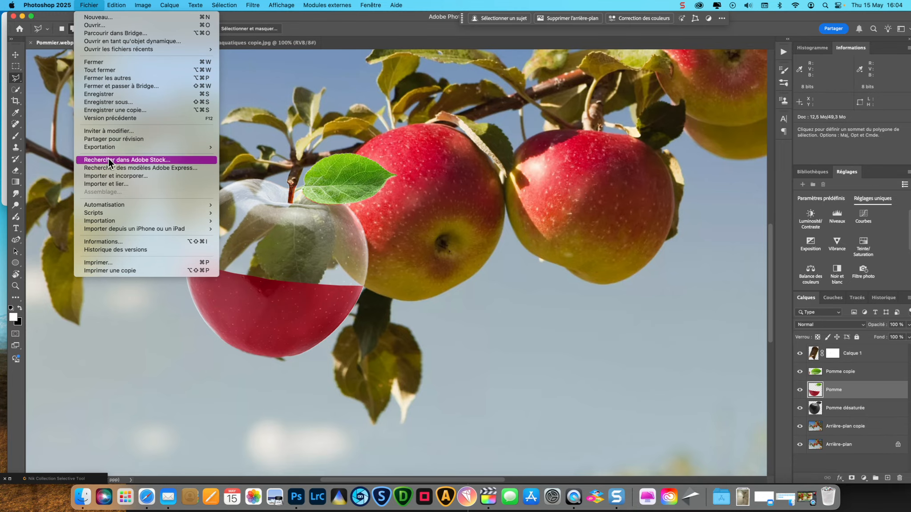
left_click(117, 176)
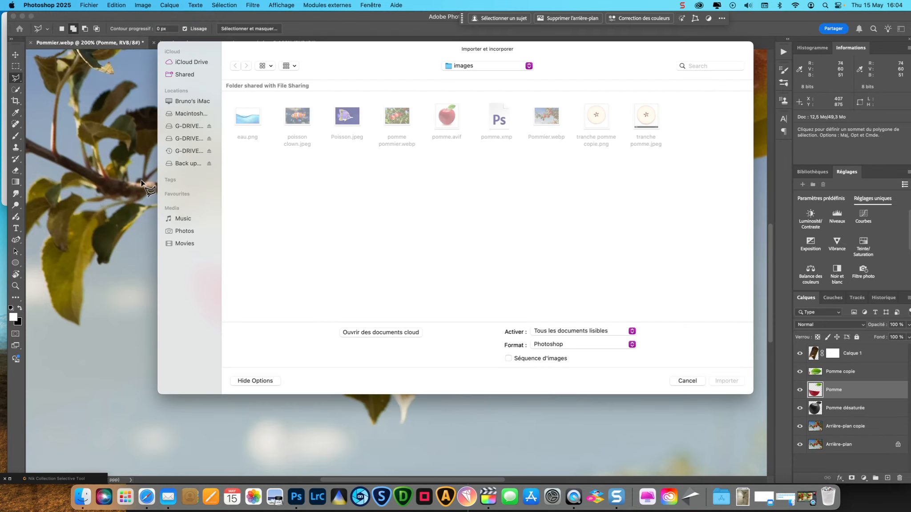
left_click(247, 117)
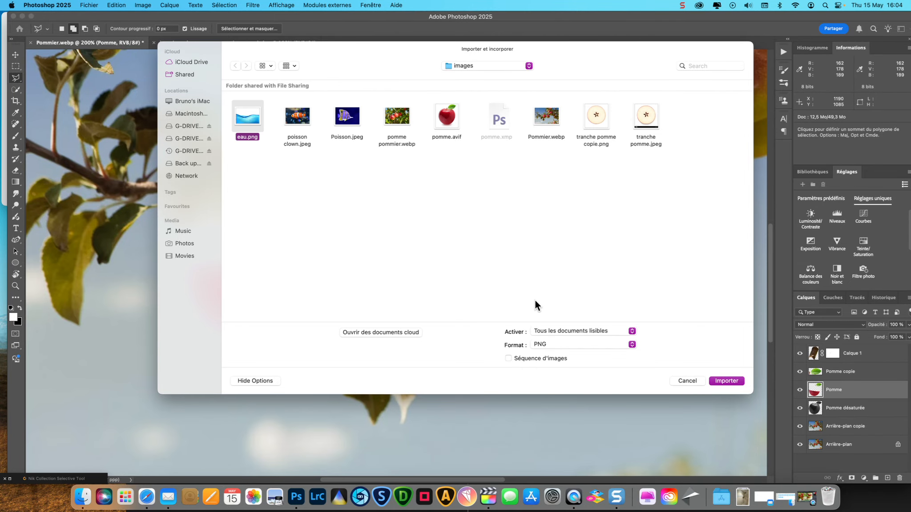
left_click(725, 382)
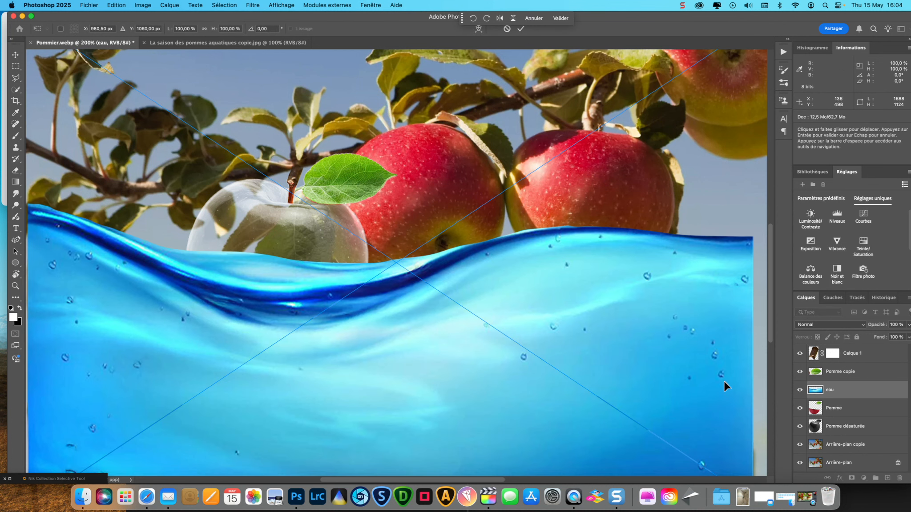
left_click(521, 30)
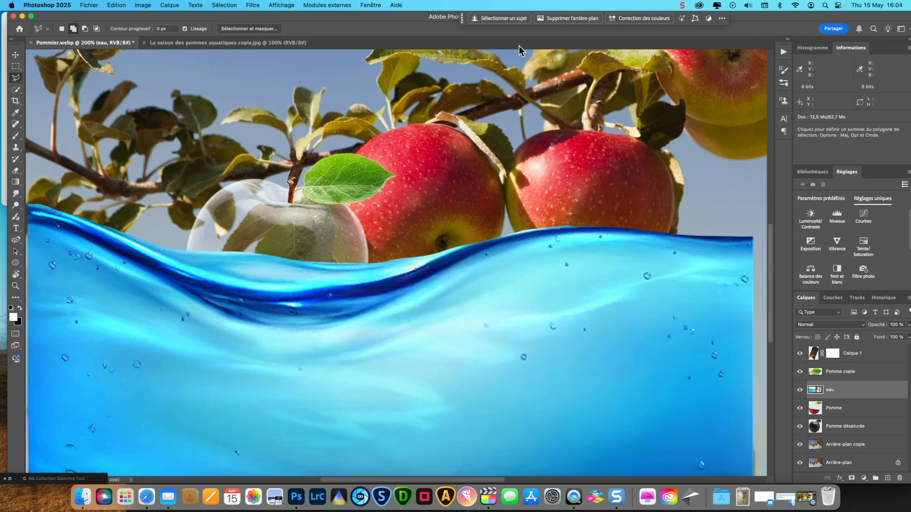
Transform the eau layer to about 27% width and 35% height, rotated about 10.7°, and position it over the apple's upper half.
left_click(15, 286)
left_click(286, 30)
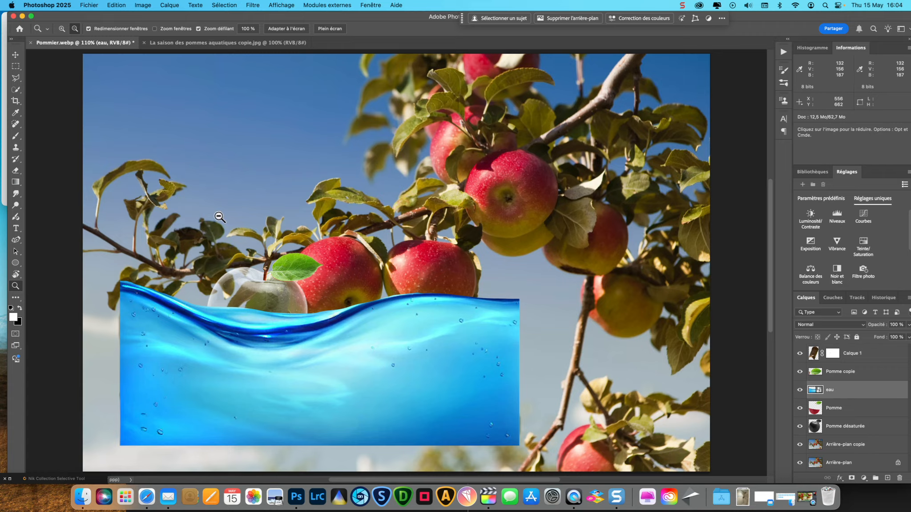
key("cmd+t")
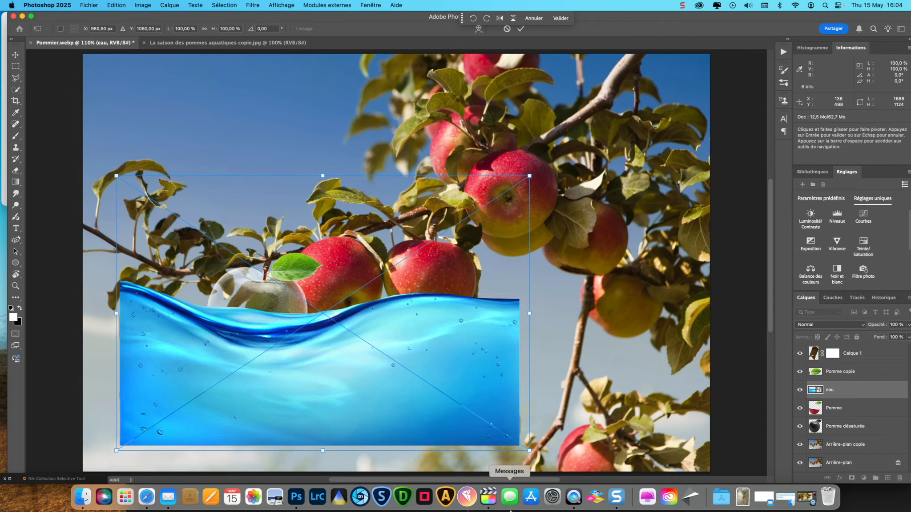
left_click_drag(529, 450, 411, 387)
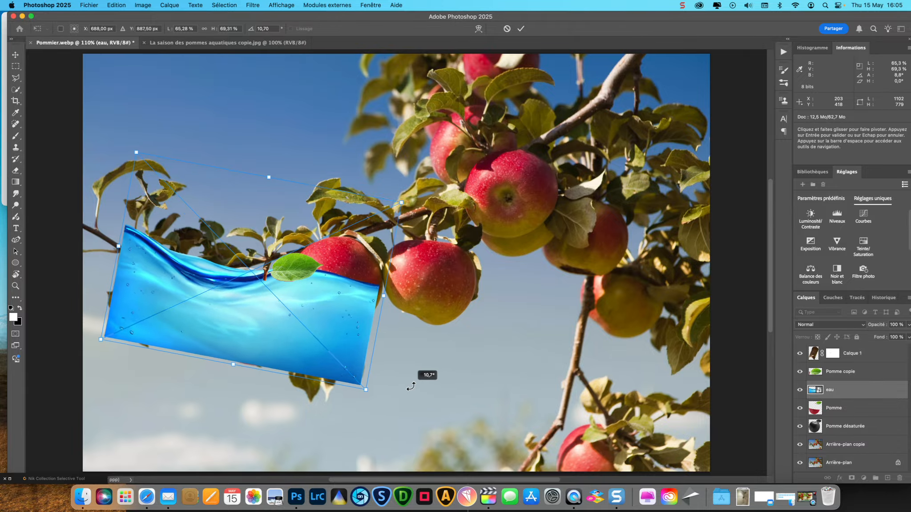
left_click_drag(285, 290, 315, 321)
left_click_drag(408, 416, 351, 352)
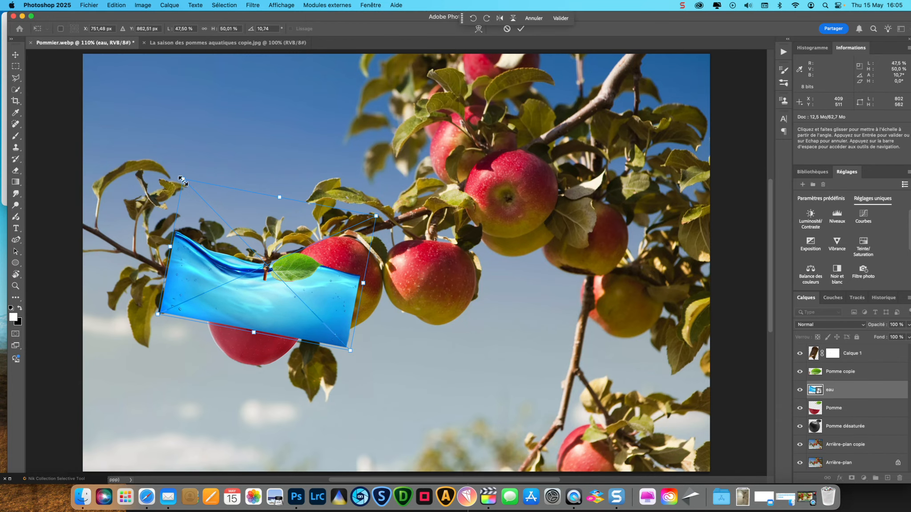
left_click_drag(184, 179, 220, 213)
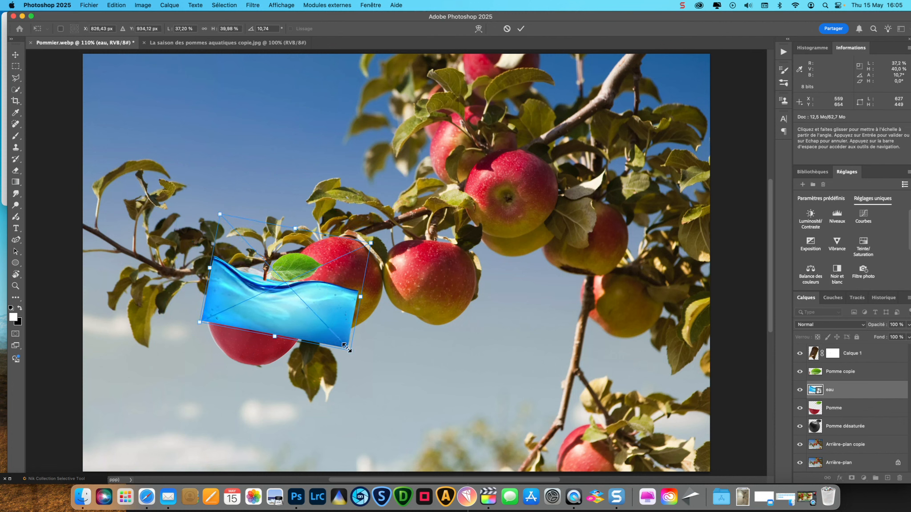
left_click_drag(349, 348, 312, 331)
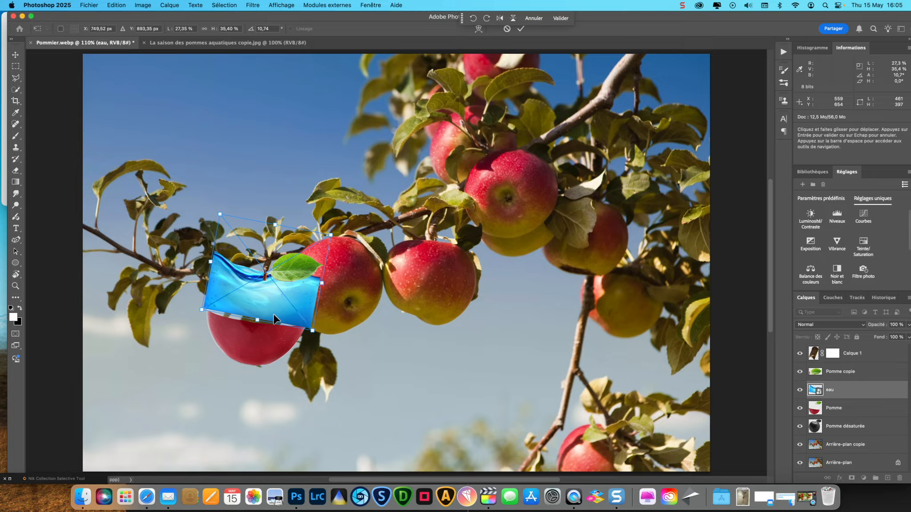
left_click_drag(258, 312, 252, 306)
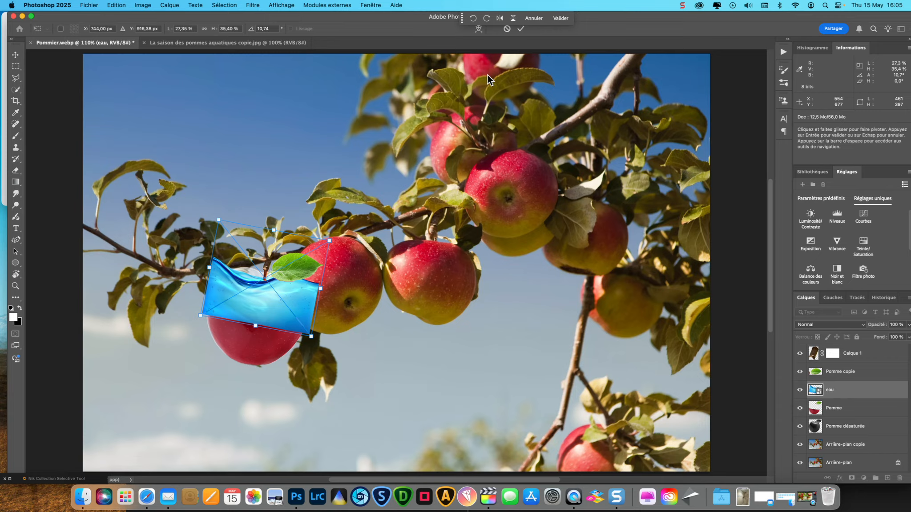
left_click(521, 30)
key("z")
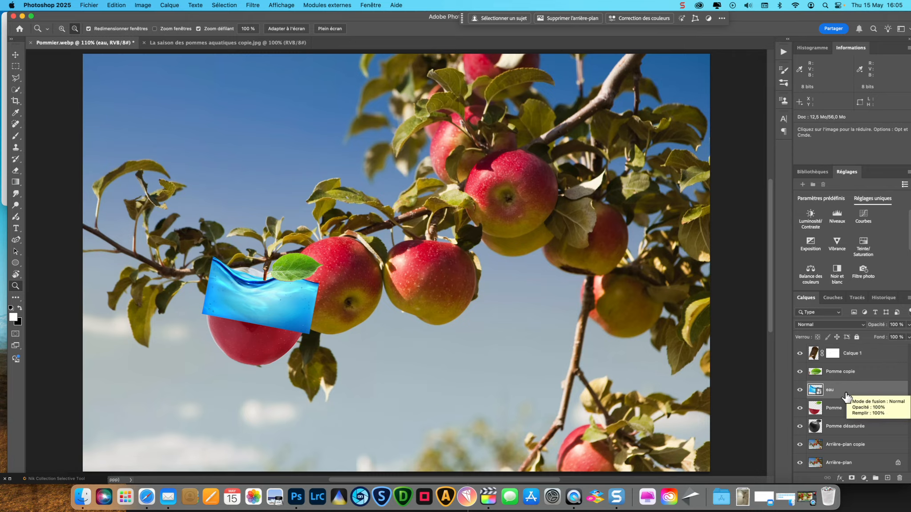
Move the eau layer directly below Pomme désaturée and add a layer mask to it.
left_click_drag(846, 396, 845, 434)
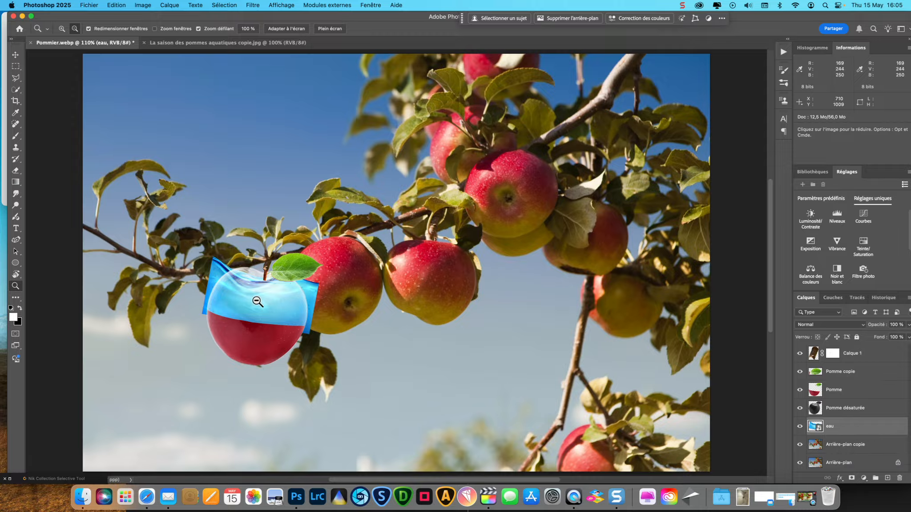
left_click(61, 29)
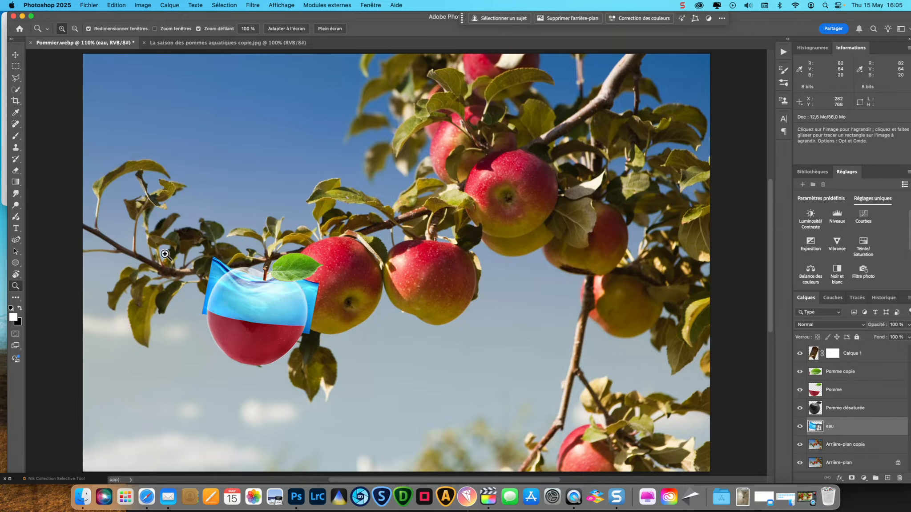
left_click(266, 307)
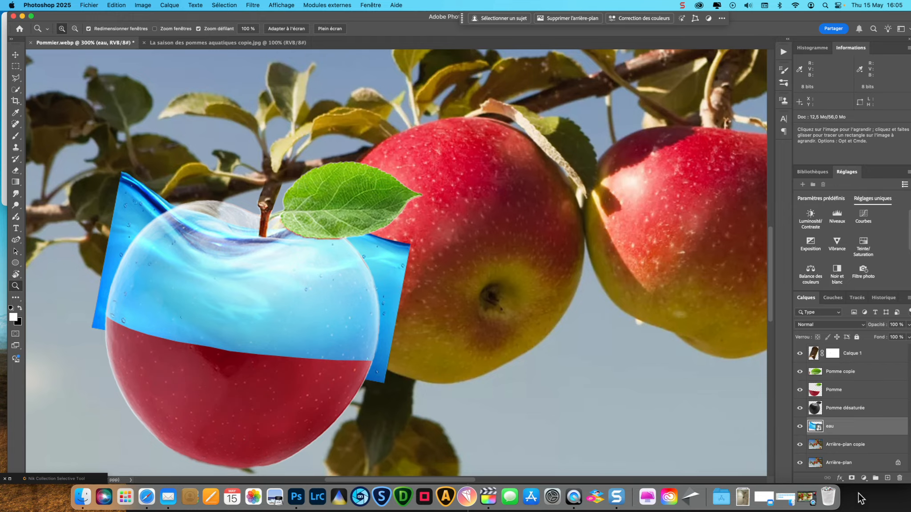
left_click(851, 478)
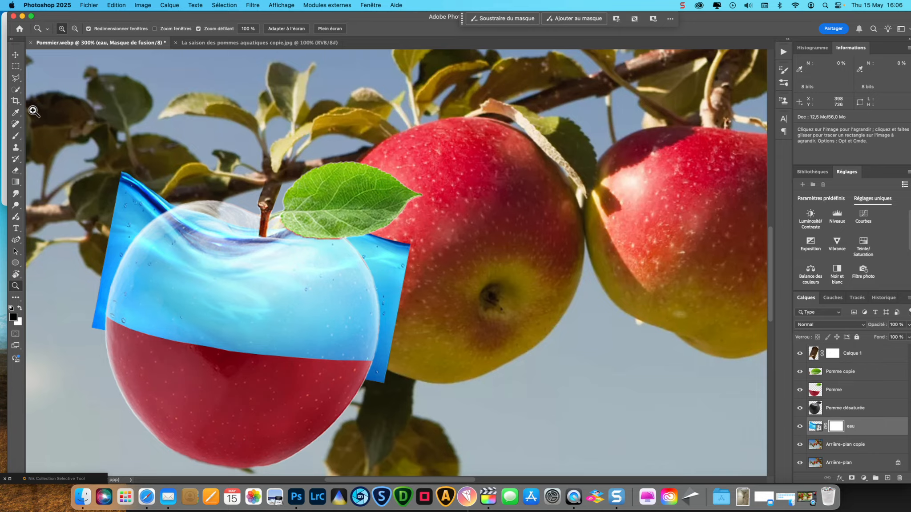
Paint black on the eau layer mask with a 20 px Hard Round brush to hide the water outside the apple's outline.
left_click(15, 136)
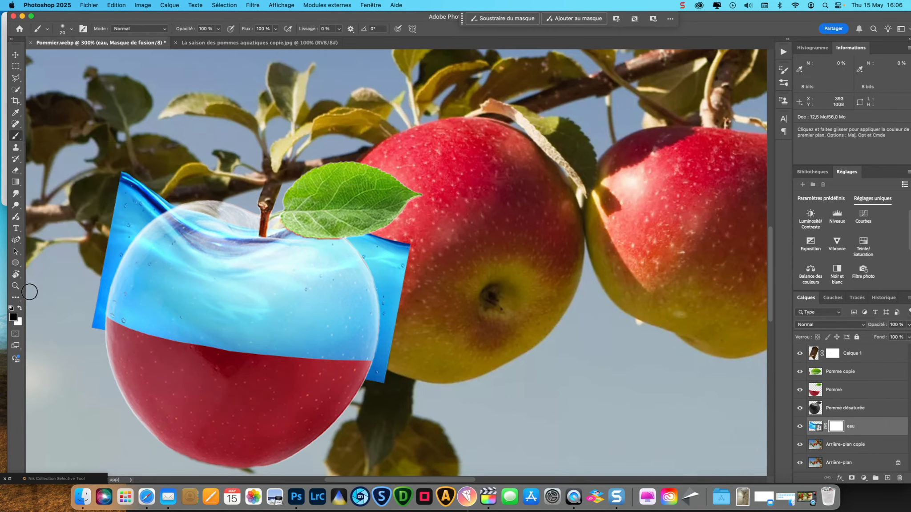
left_click(70, 30)
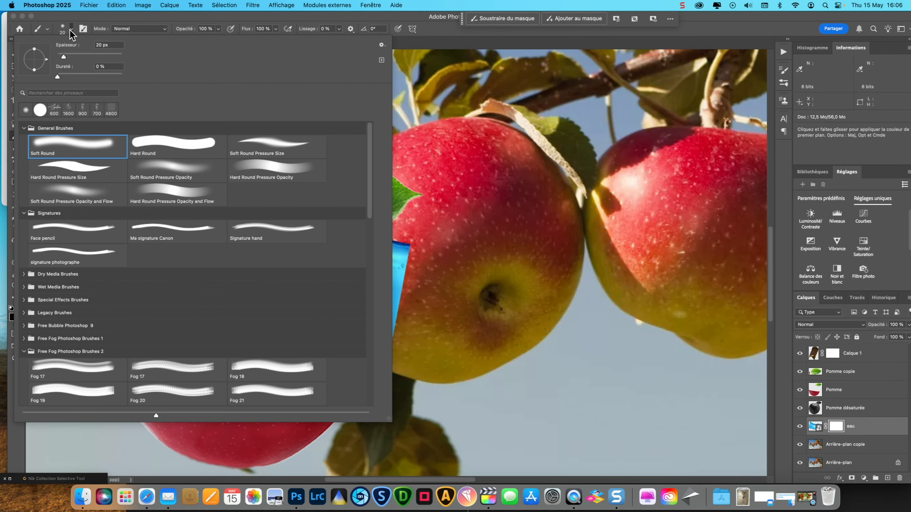
left_click(157, 143)
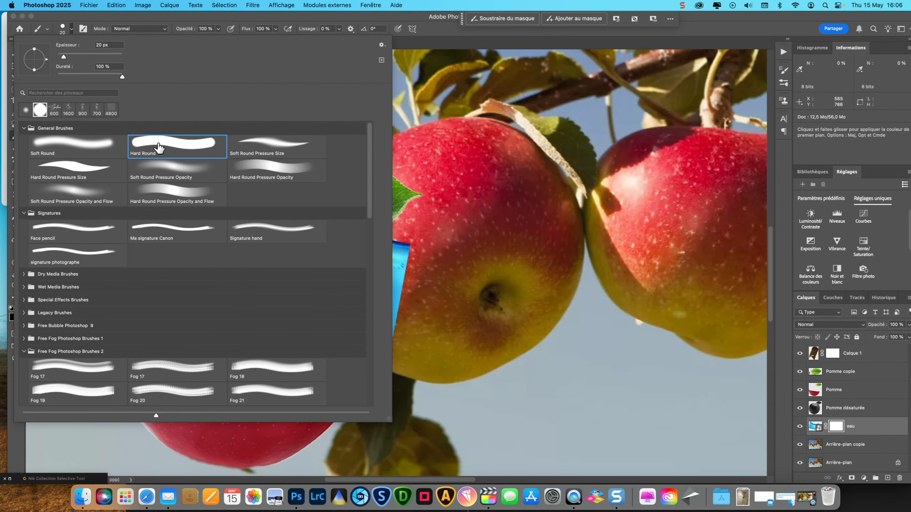
left_click(500, 279)
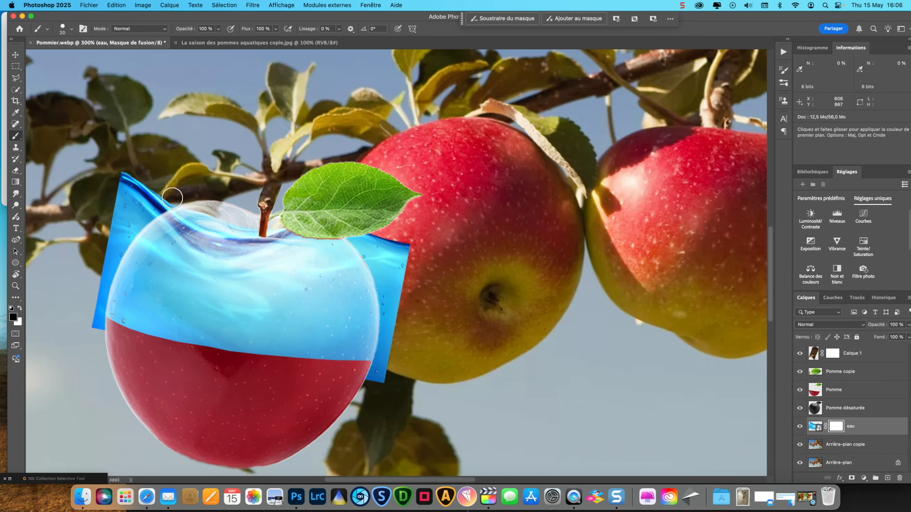
mouse_move(172, 198)
left_mouse_down()
mouse_move(138, 226)
mouse_move(136, 206)
mouse_move(97, 333)
left_mouse_up()
mouse_move(95, 262)
left_mouse_down()
mouse_move(137, 169)
mouse_move(116, 200)
mouse_move(134, 191)
mouse_move(158, 199)
mouse_move(111, 214)
mouse_move(131, 217)
mouse_move(109, 233)
mouse_move(123, 231)
mouse_move(97, 272)
mouse_move(95, 281)
mouse_move(104, 276)
mouse_move(96, 278)
mouse_move(97, 326)
left_mouse_up()
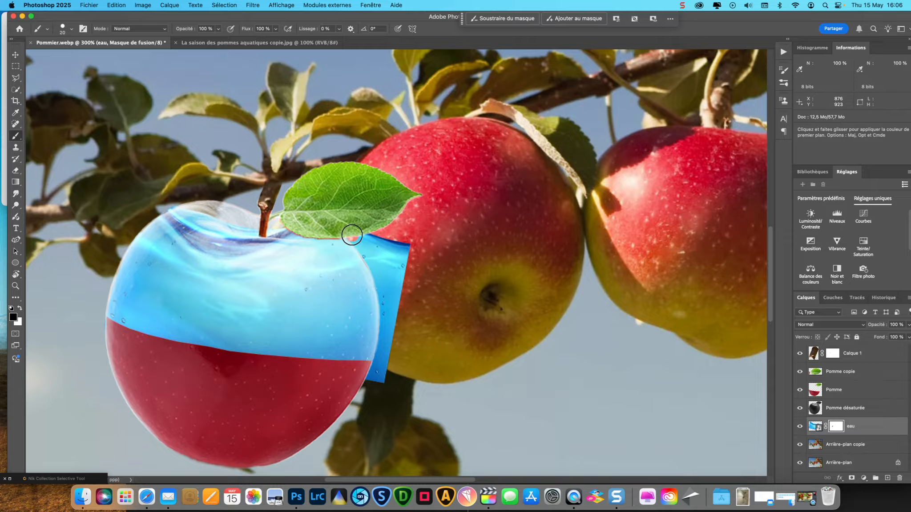
mouse_move(351, 235)
left_mouse_down()
mouse_move(381, 302)
mouse_move(372, 389)
mouse_move(413, 248)
mouse_move(400, 231)
mouse_move(356, 234)
mouse_move(403, 248)
mouse_move(391, 243)
mouse_move(374, 254)
mouse_move(402, 265)
mouse_move(391, 304)
mouse_move(386, 274)
mouse_move(390, 283)
left_mouse_up()
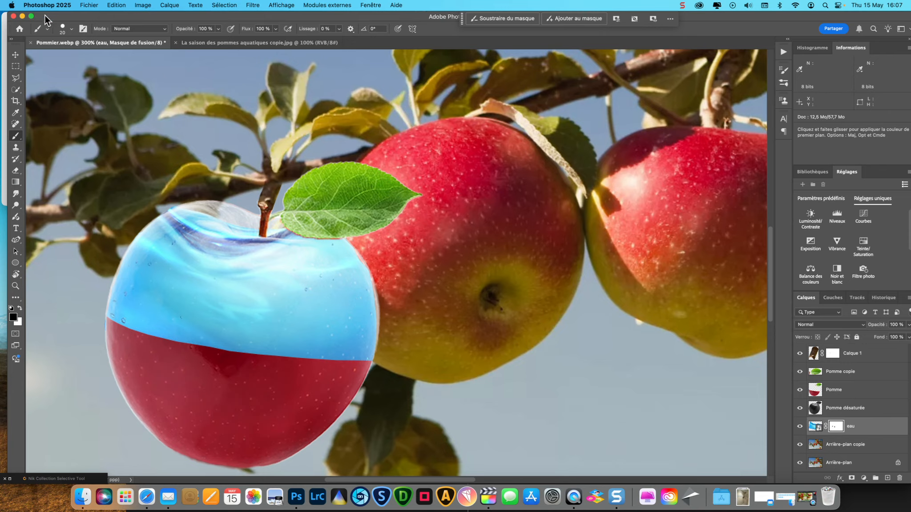
Reduce the brush to 9 px and swap the painting colour to white and back to black for retouching the eau mask.
left_click(20, 308)
key("bracketleft")
key("bracketleft")
scroll(348, 296, "down", 1)
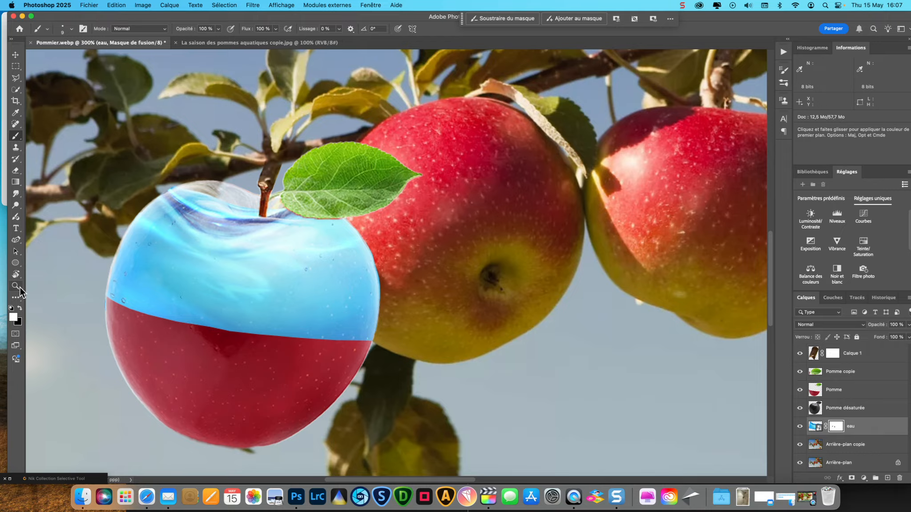
left_click(20, 308)
scroll(444, 221, "down", 3)
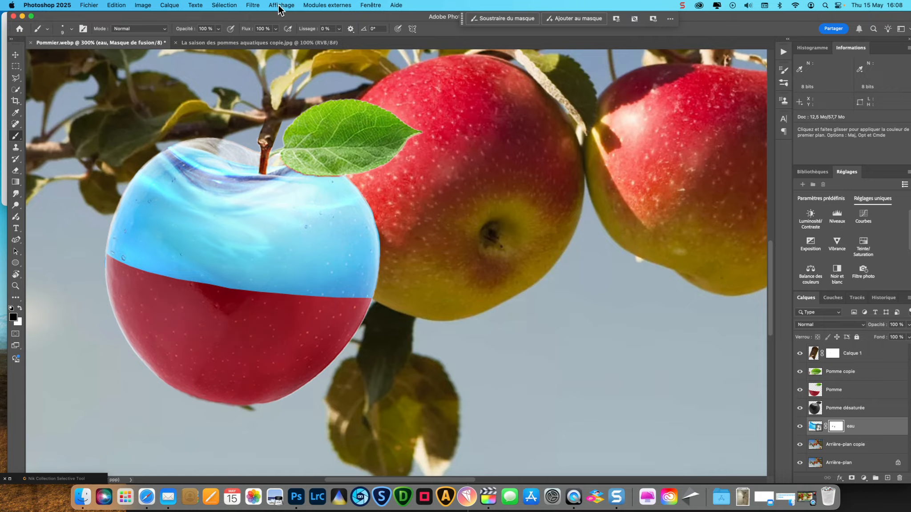
Place tranche pomme copie.png from the images folder as an embedded layer above the eau layer.
left_click(90, 5)
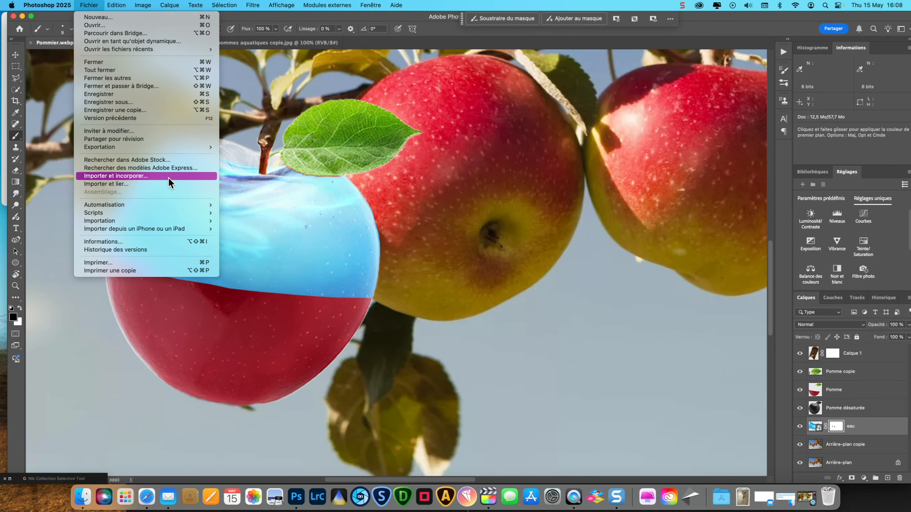
left_click(435, 304)
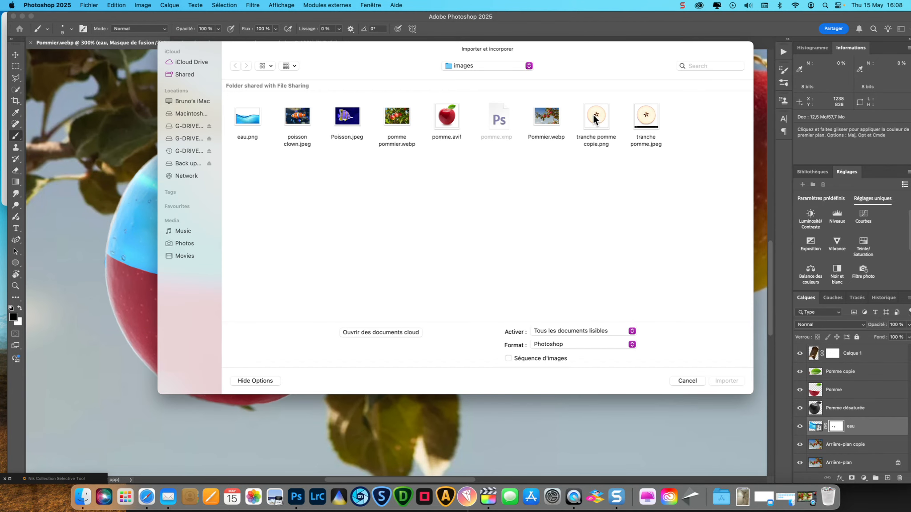
left_click(594, 117)
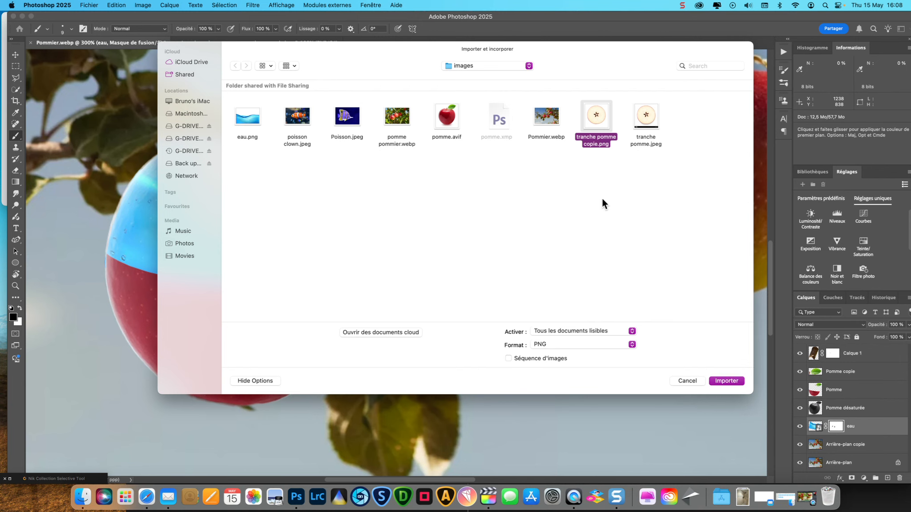
left_click(725, 381)
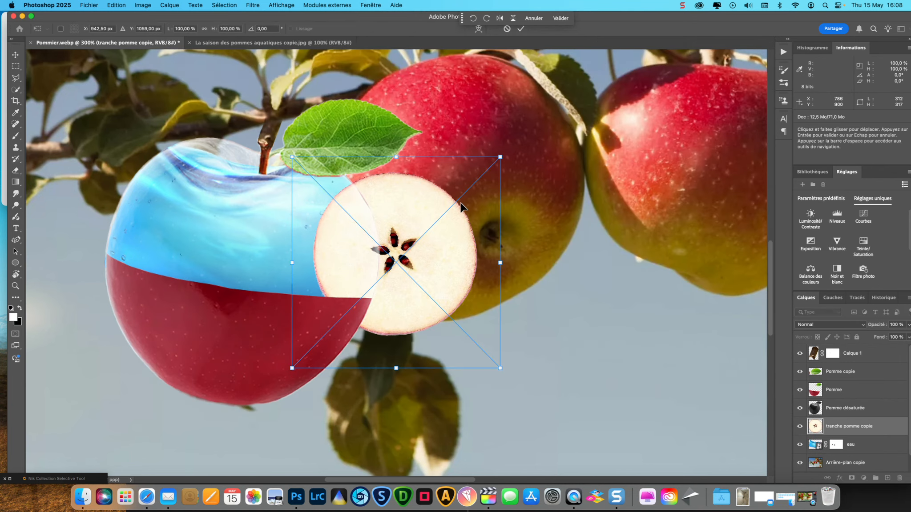
left_click(521, 28)
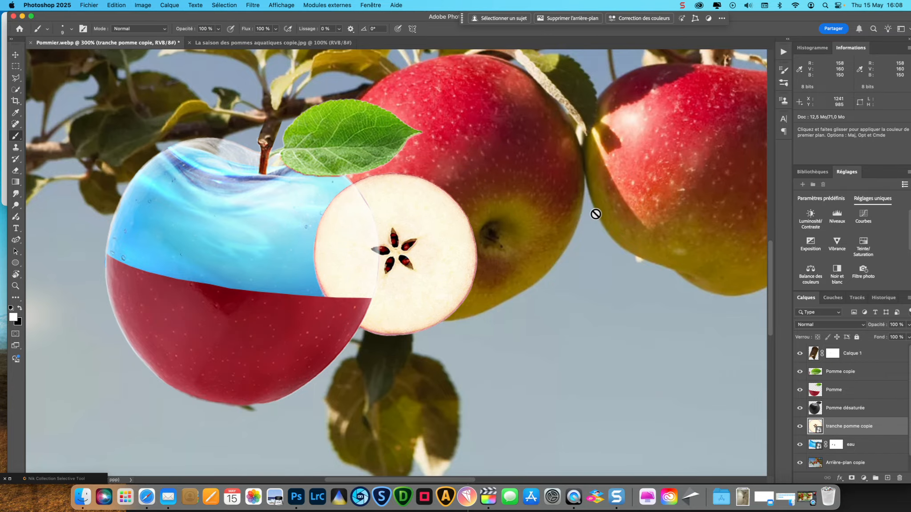
Rotate the apple slice about 10.8°, widen it to about 169%, and position it over the apple's cut edge.
key("super")
key("super+t")
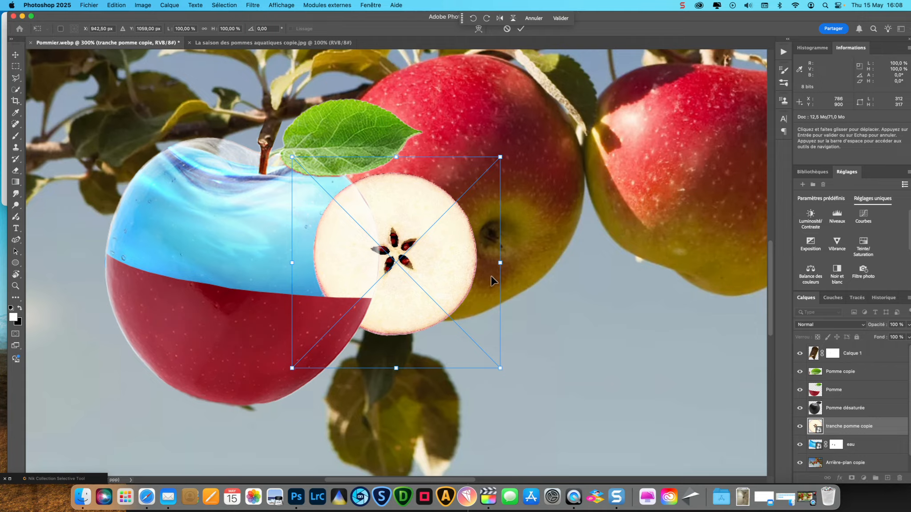
left_click_drag(539, 267, 216, 241)
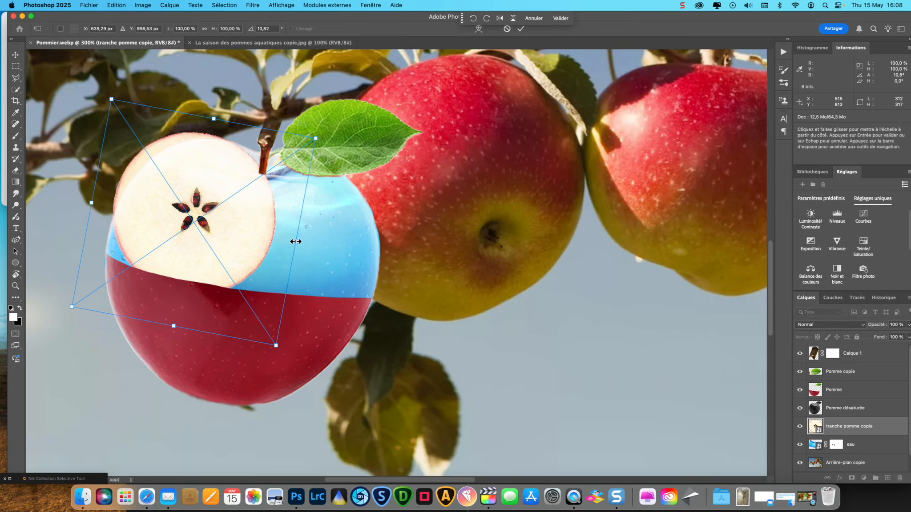
left_click_drag(295, 241, 386, 268)
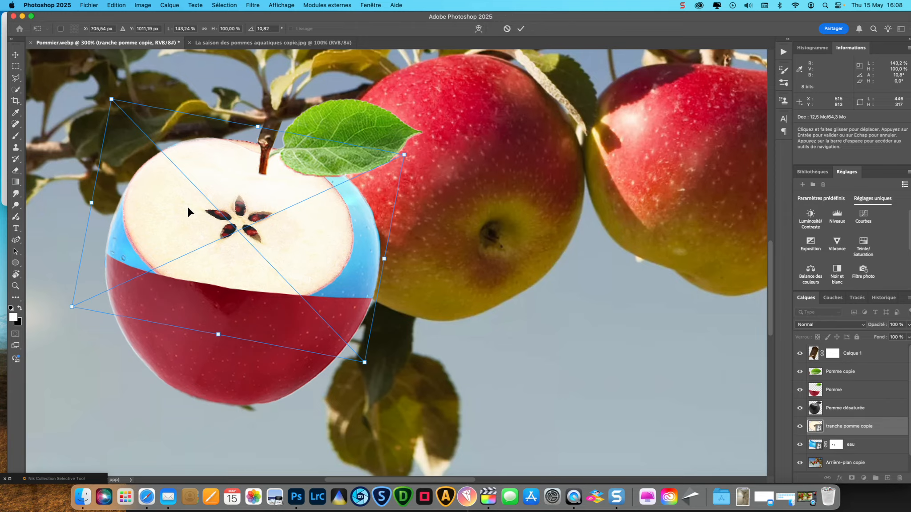
left_click_drag(187, 206, 173, 232)
left_click_drag(371, 287, 417, 294)
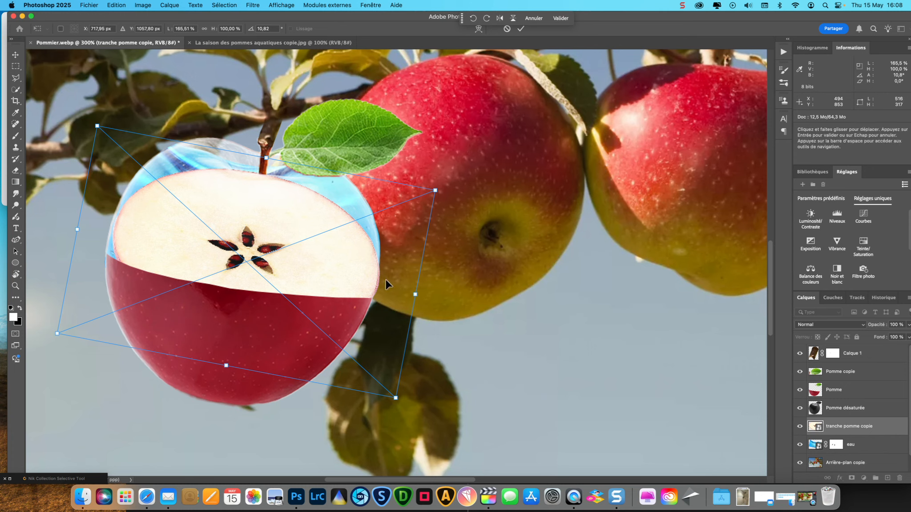
left_click_drag(76, 229, 69, 228)
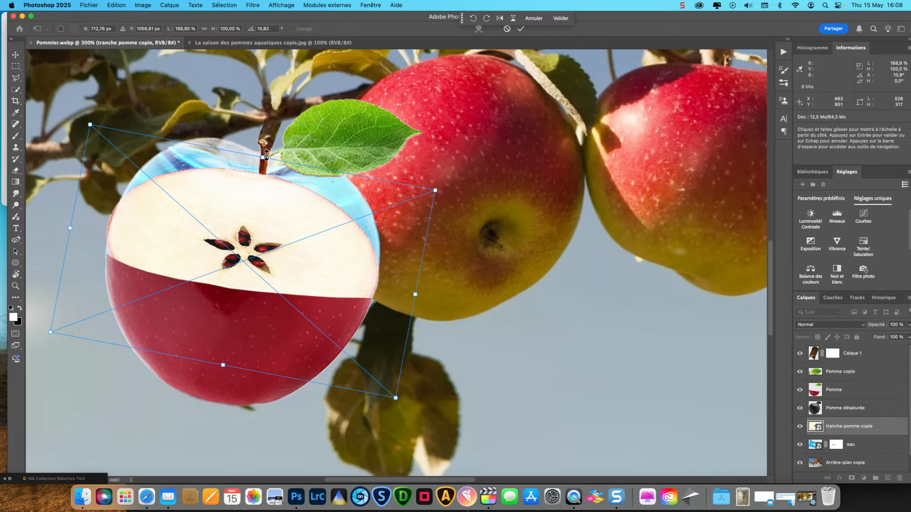
Flatten the apple slice to about 26.5% height, skew it, and adjust its sides to about 166.6% width to match the red half's rim.
left_click_drag(267, 158, 239, 261)
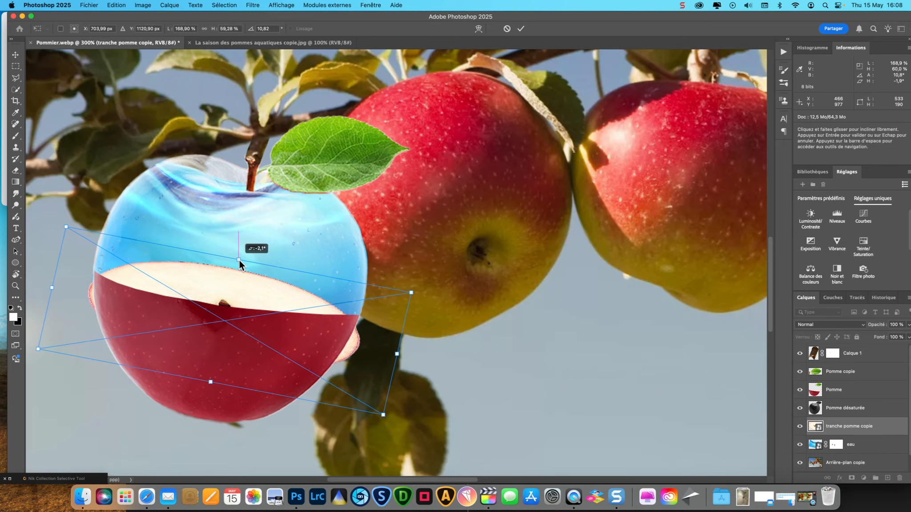
left_click_drag(234, 296, 240, 262)
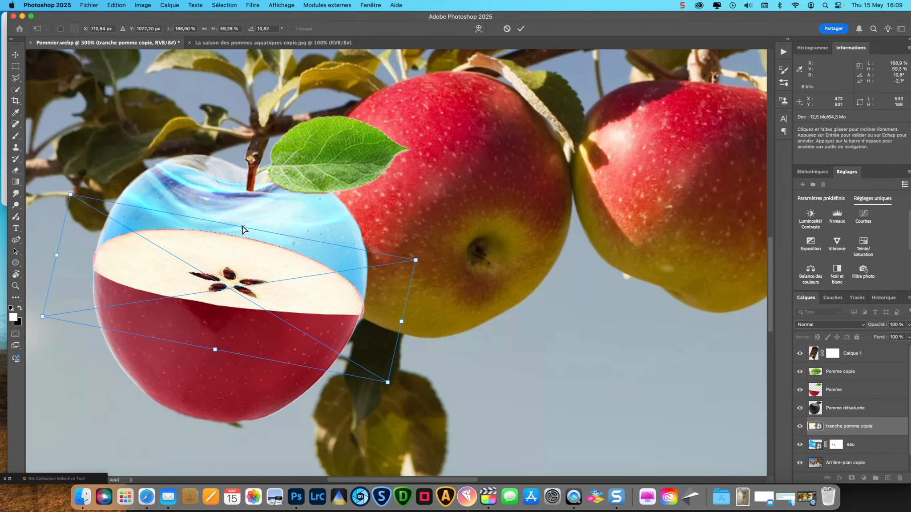
left_click_drag(243, 228, 236, 270)
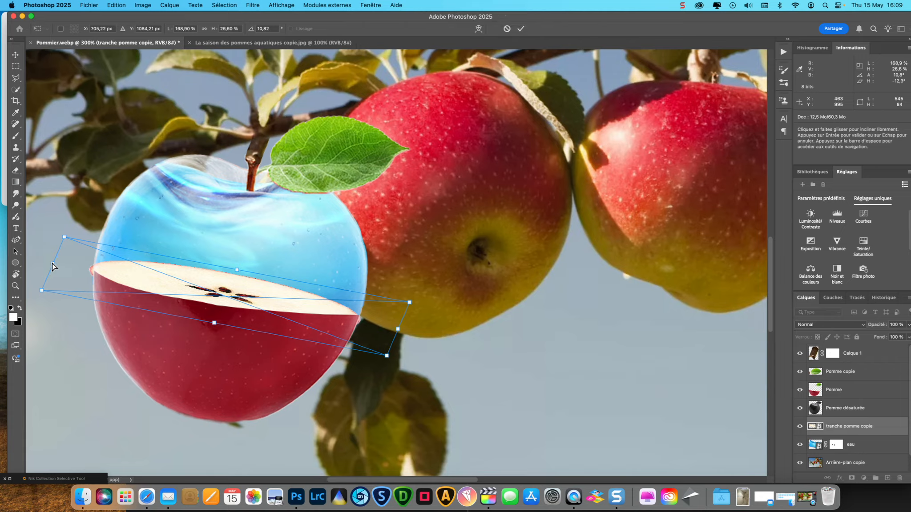
left_click_drag(53, 266, 56, 266)
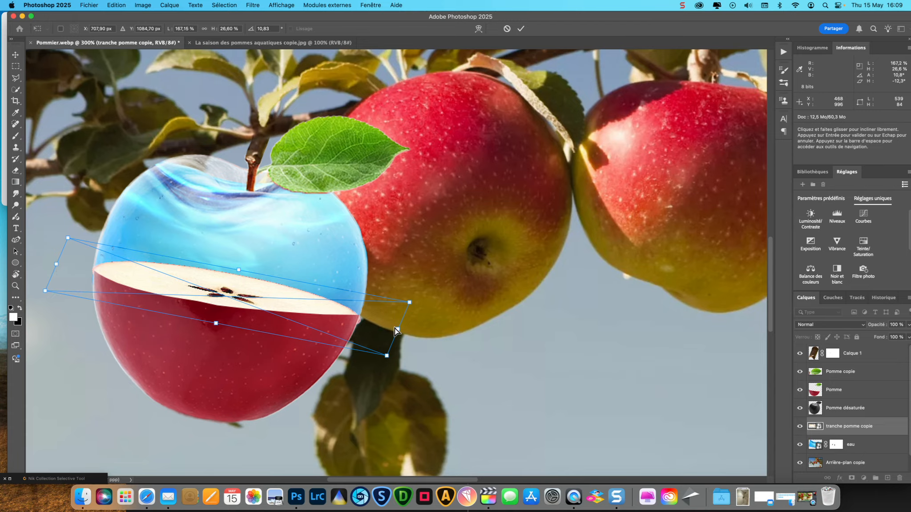
left_click_drag(394, 328, 394, 322)
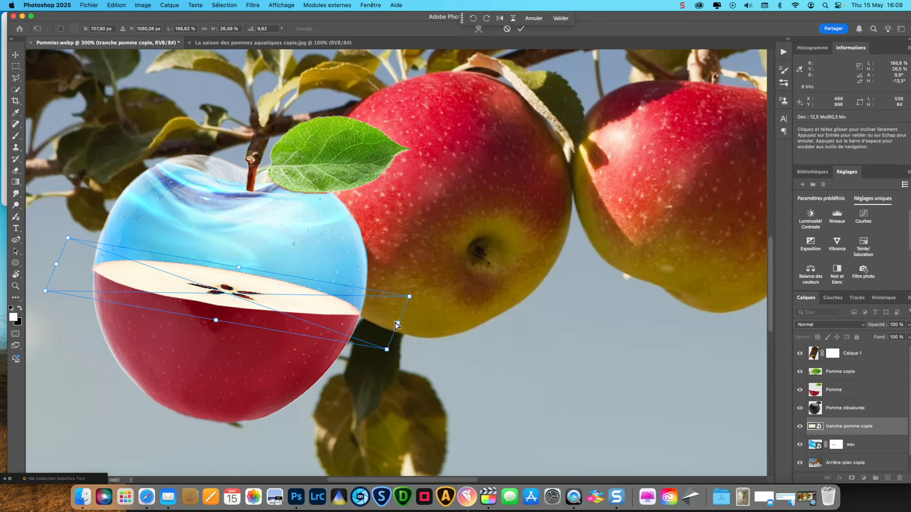
left_click(520, 29)
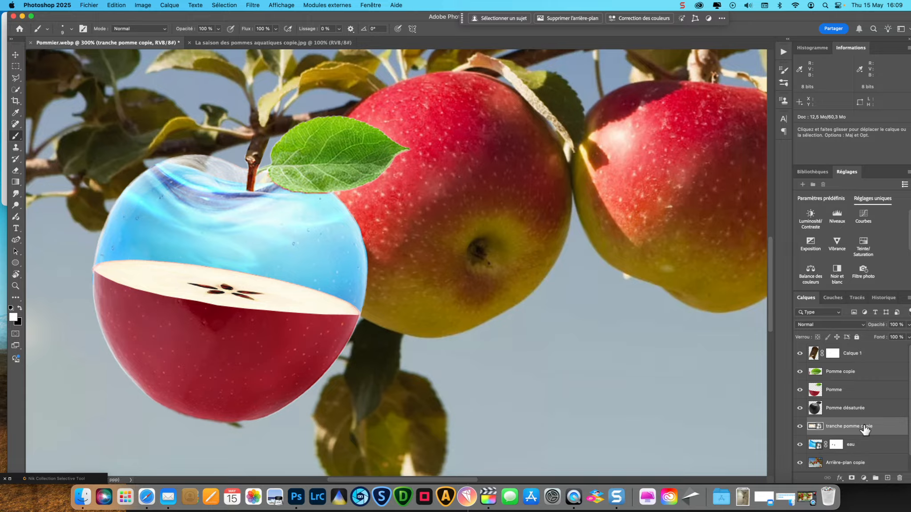
Lower the opacity of the tranche pomme copie and eau layers together to 63%.
left_click_drag(865, 429, 864, 440)
left_click(850, 447, "shift")
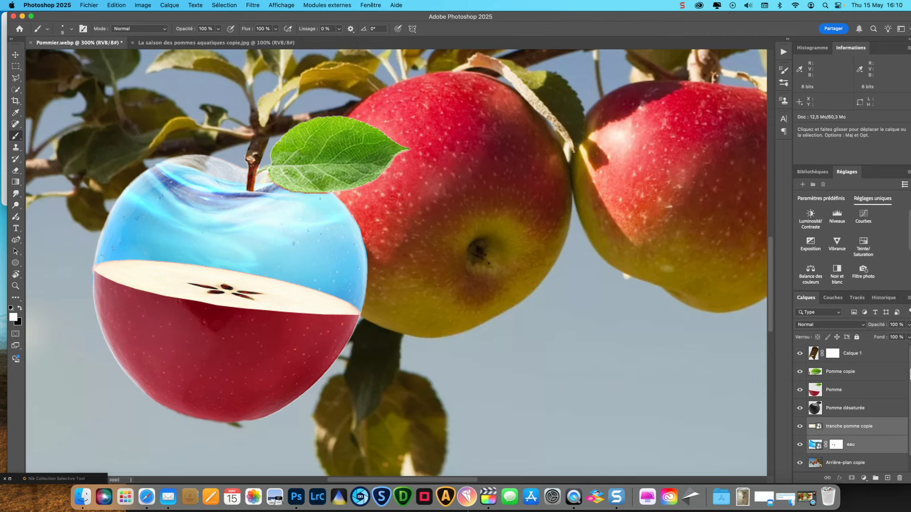
left_click(908, 325)
left_click_drag(905, 339, 889, 339)
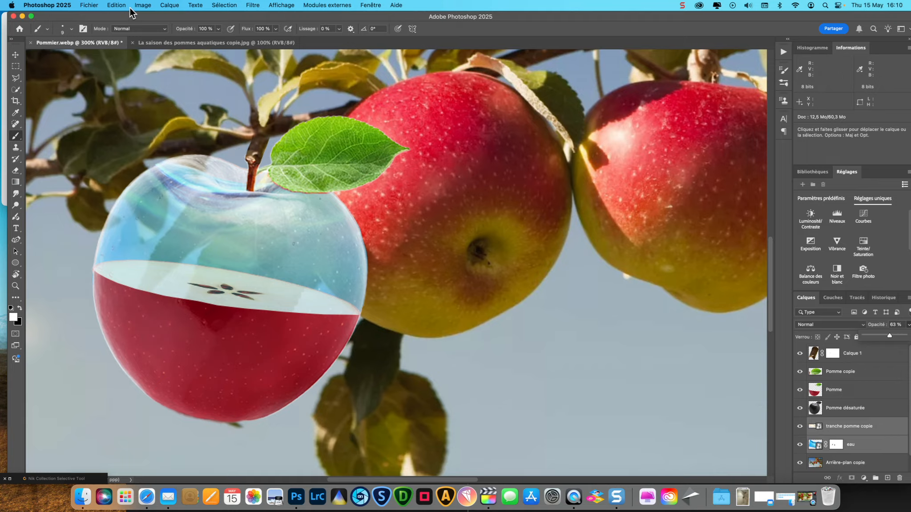
Place Poisson.jpeg from the images folder as an embedded layer above tranche pomme copie, keeping its placed size.
left_click(16, 286)
left_click(286, 29)
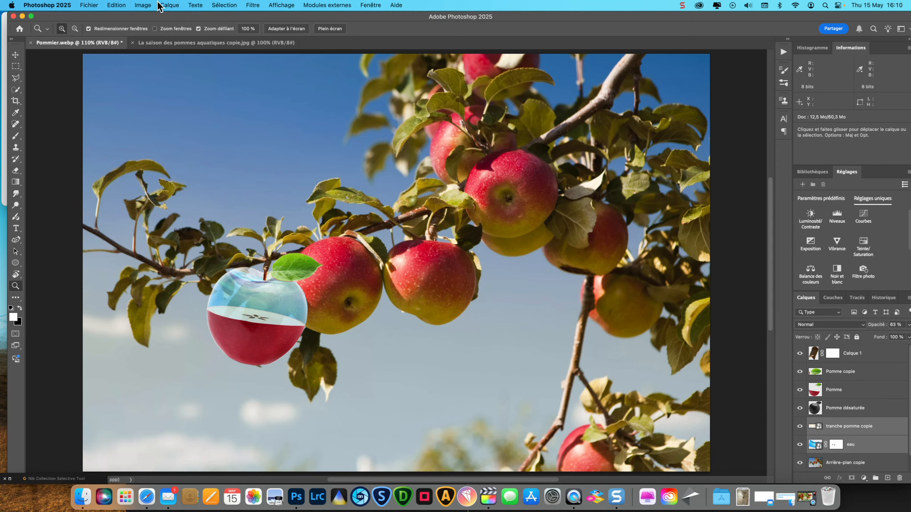
left_click(88, 7)
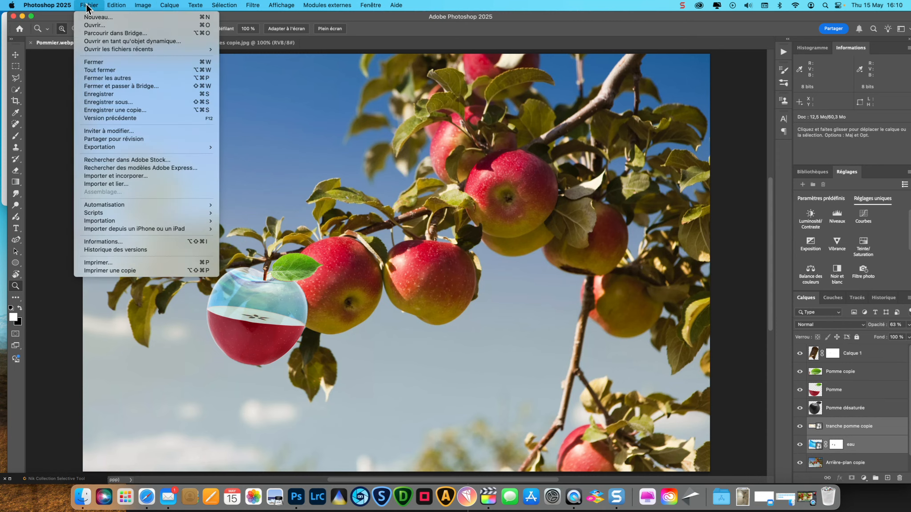
left_click(108, 177)
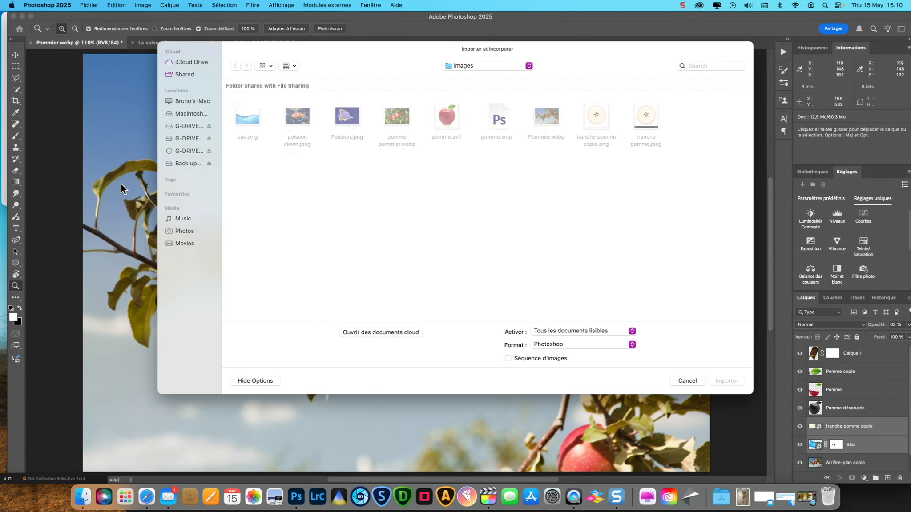
left_click(347, 117)
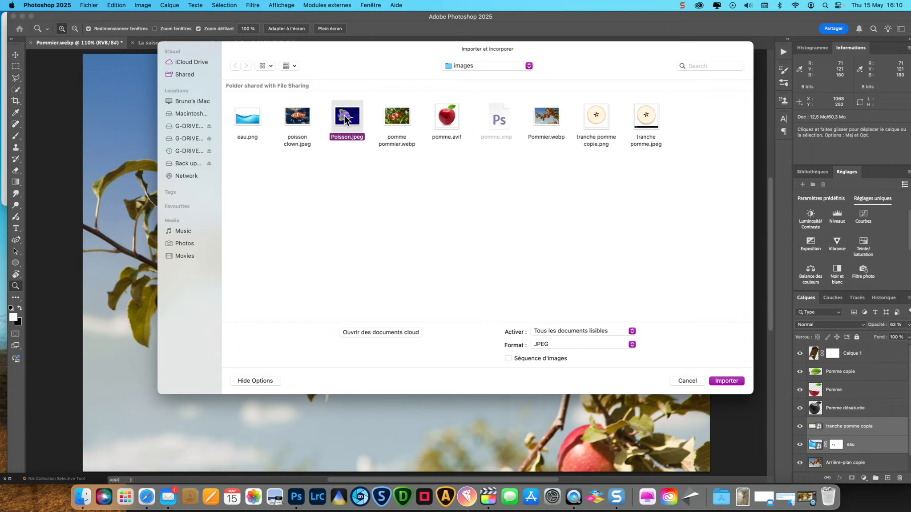
left_click(730, 380)
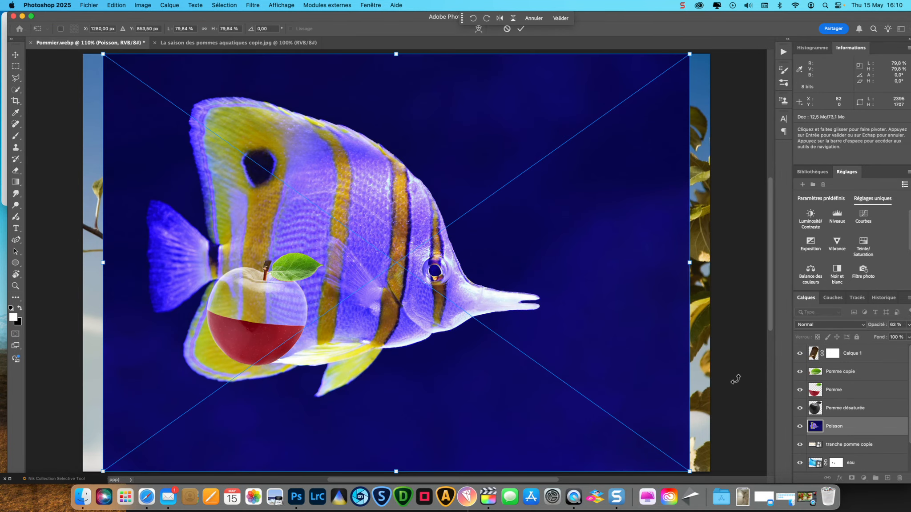
left_click(521, 30)
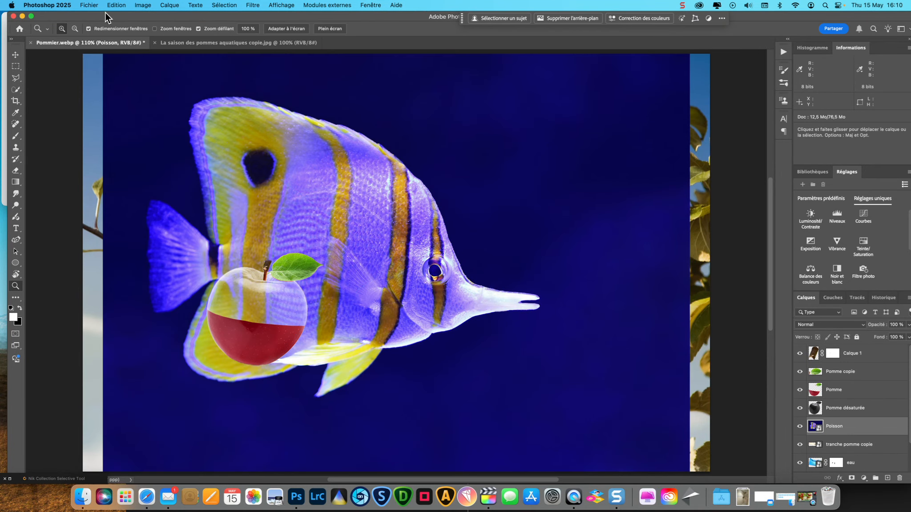
Select the fish in the Poisson layer with the Object Selection tool and copy it to a new layer.
left_click(17, 89)
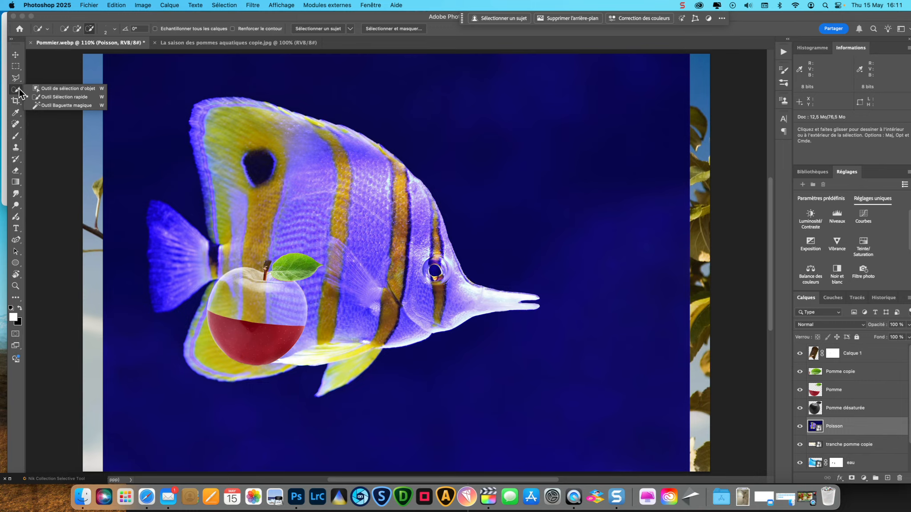
left_click(58, 87)
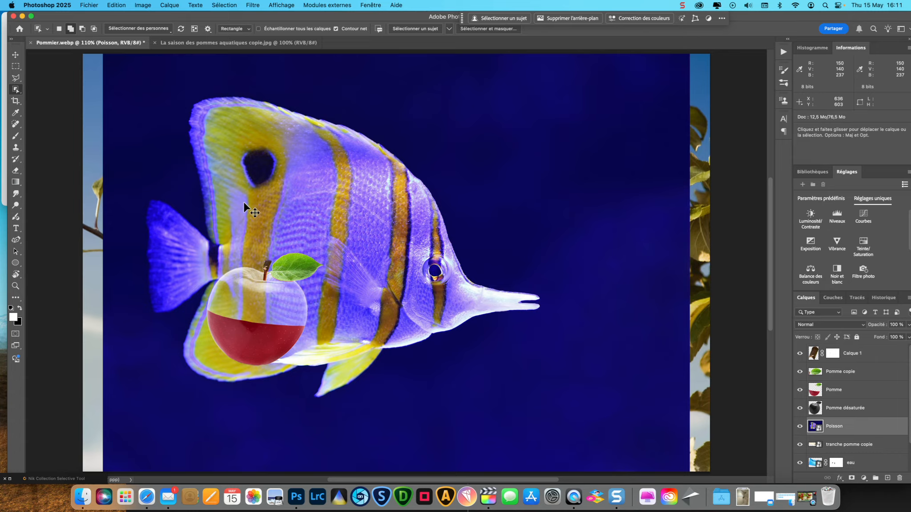
left_click(839, 426, "super")
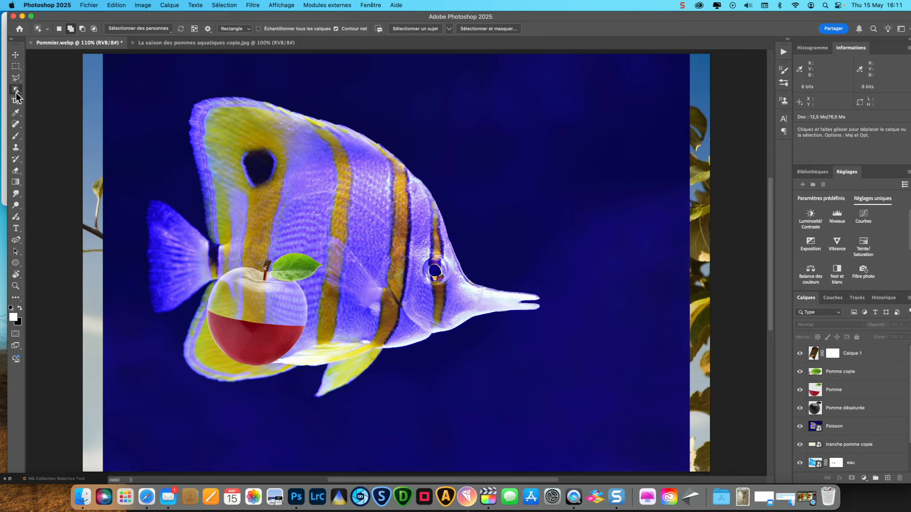
left_click(841, 430)
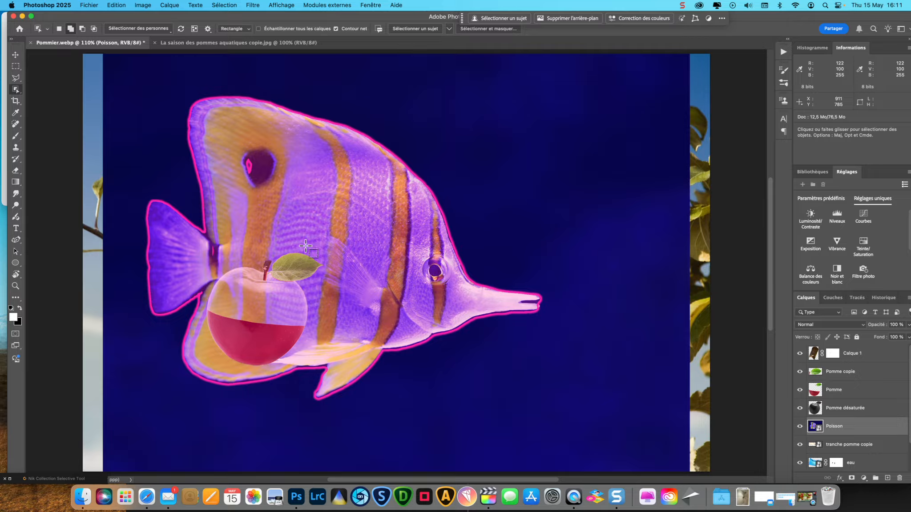
left_click(305, 245)
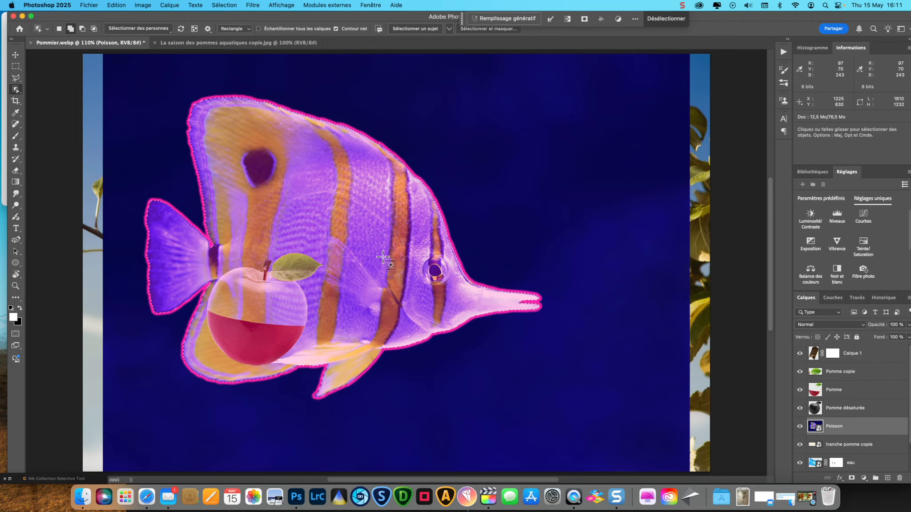
key("super")
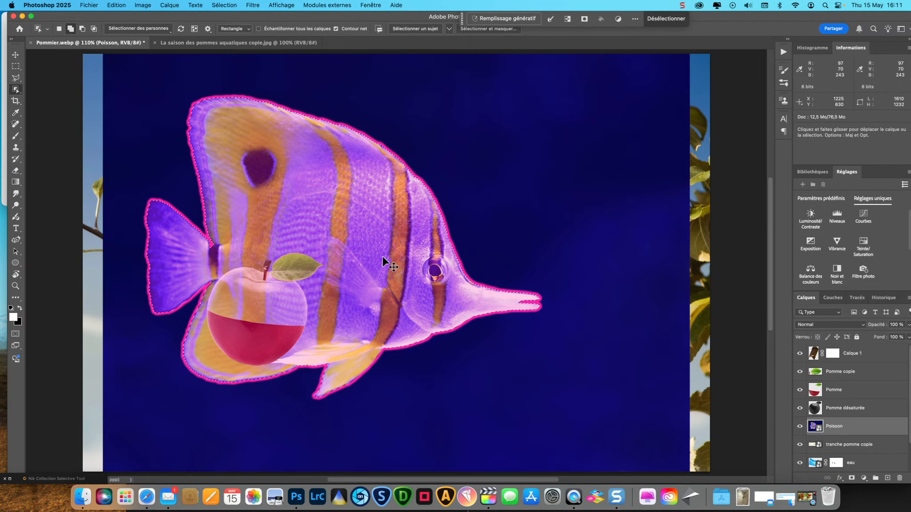
key("super+j")
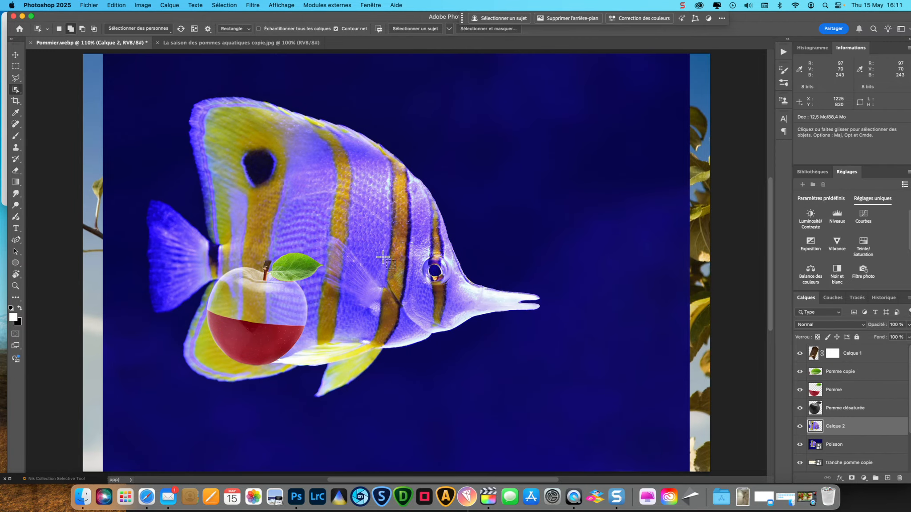
Delete the Poisson layer, keeping the cut-out fish on Calque 2.
left_click(855, 445)
left_click_drag(855, 445, 899, 478)
key("backslash")
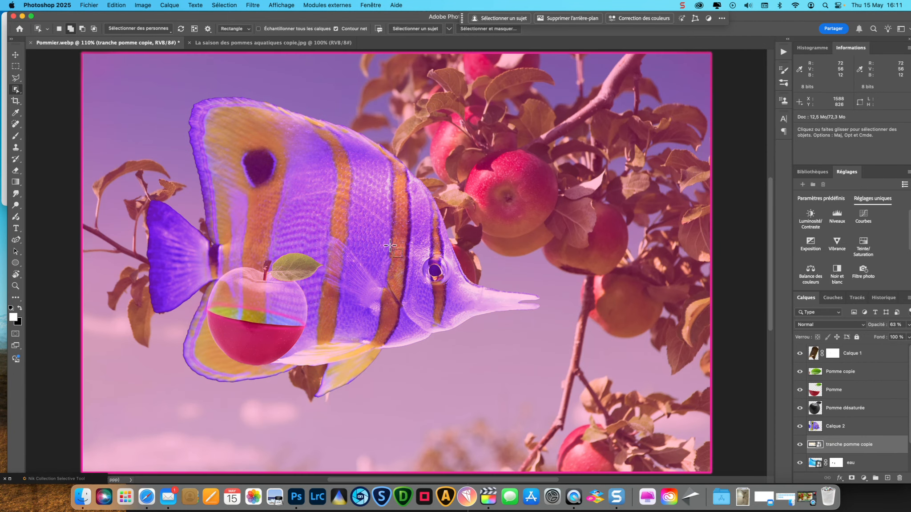
key("backslash")
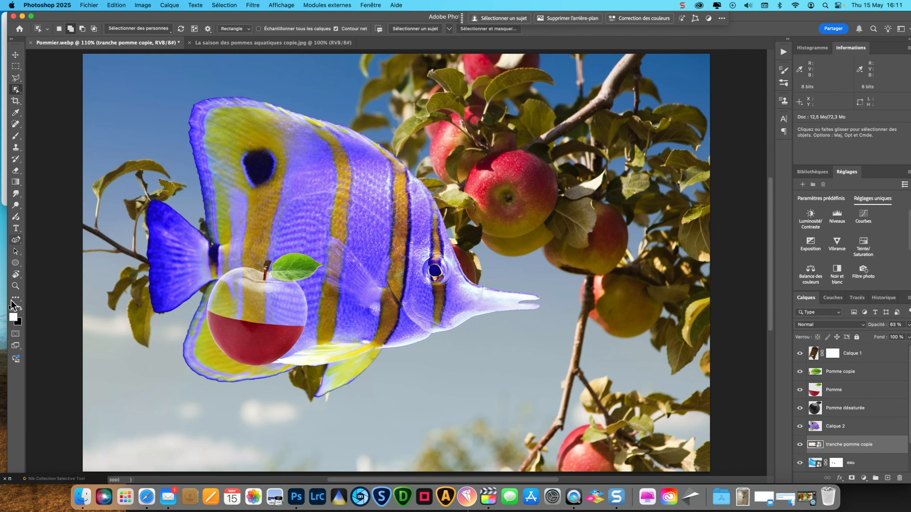
Scale the cut-out fish on Calque 2 to about 8.06%, rotate it about 32.3°, and place it in the left part of the apple's water.
left_click(15, 286)
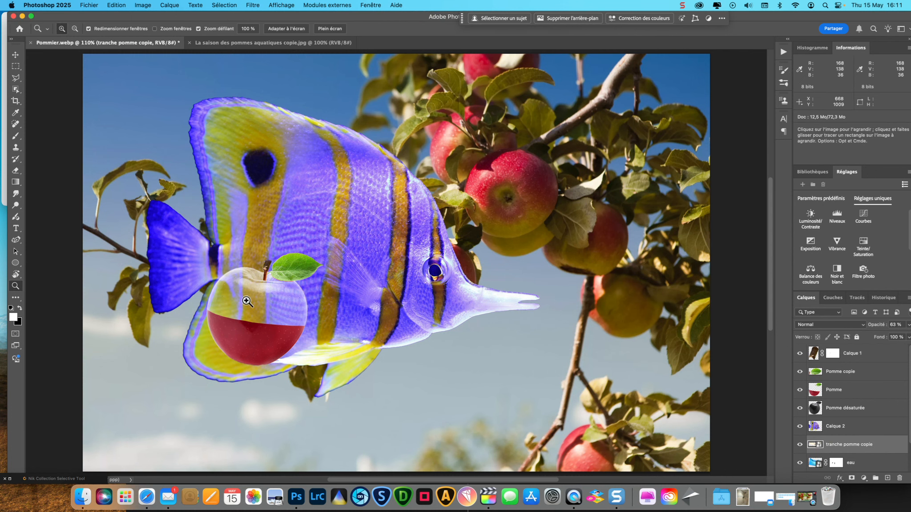
key("super")
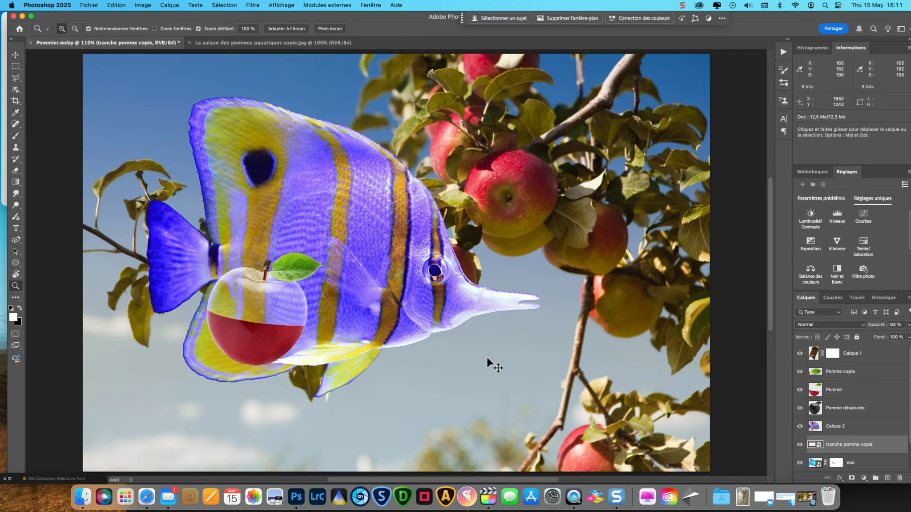
key("super+t")
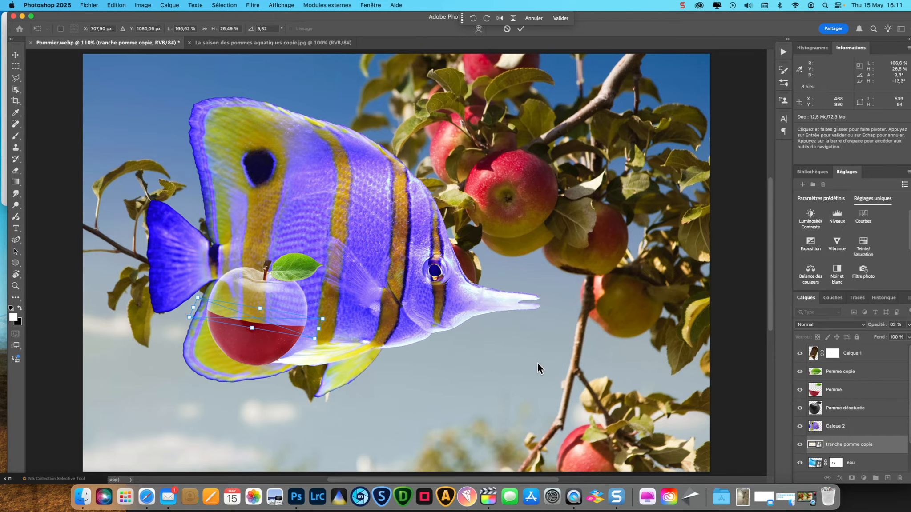
left_click(856, 428)
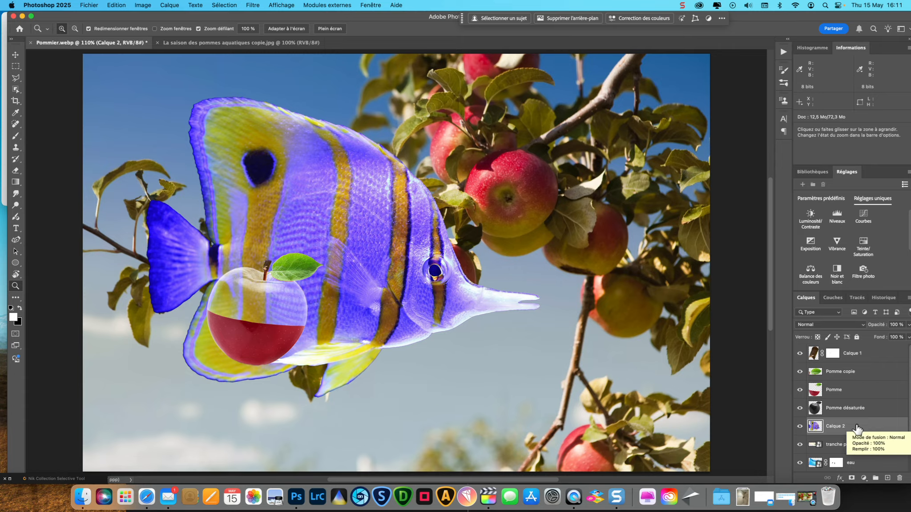
key("super+t")
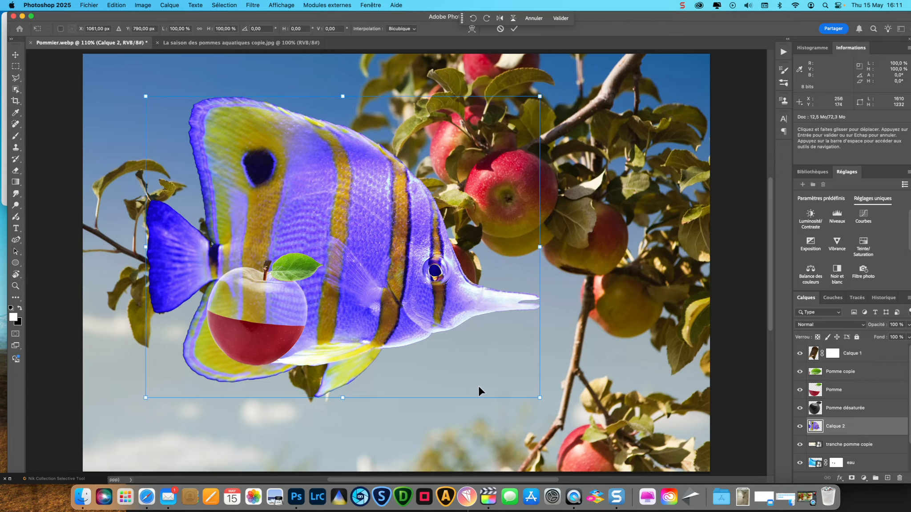
left_click(199, 30)
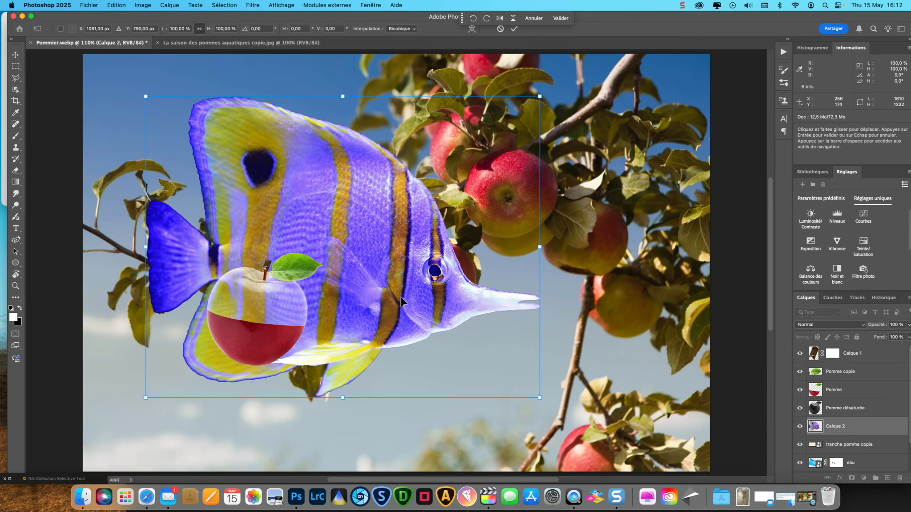
left_click_drag(539, 398, 213, 108)
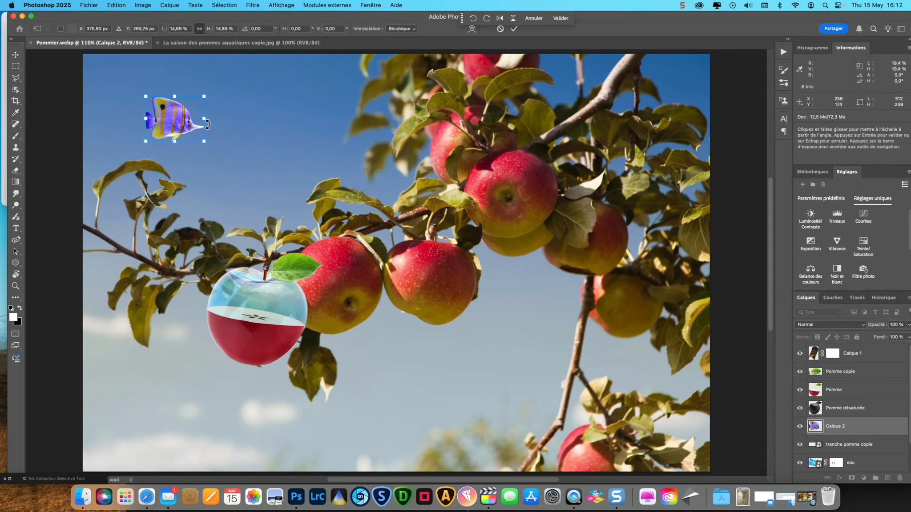
left_click_drag(168, 129, 240, 308)
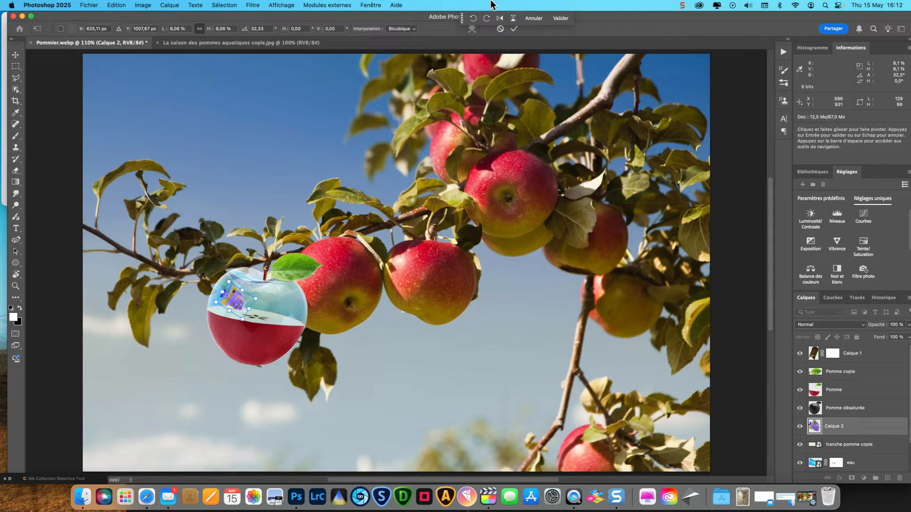
left_click(513, 30)
key("z")
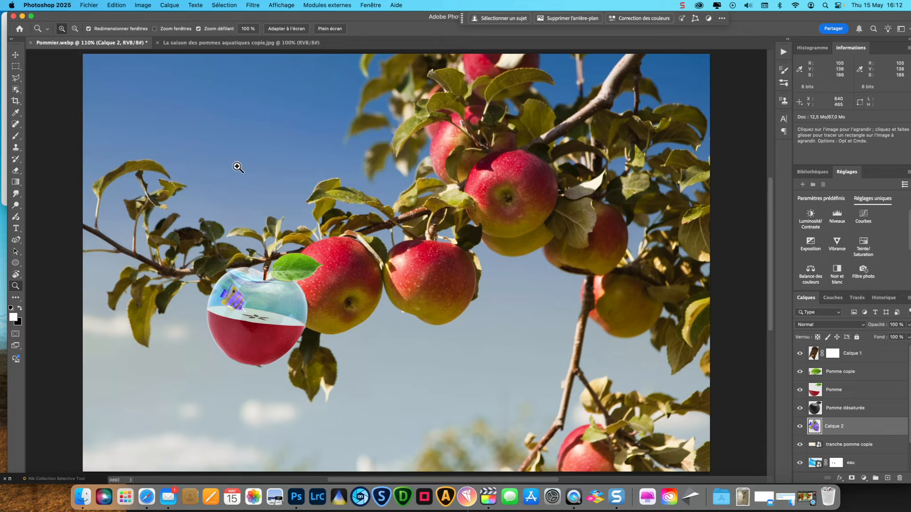
Place poisson clown.jpeg from the images folder as an embedded layer at 100% and move it to the top of the layer stack.
left_click(91, 6)
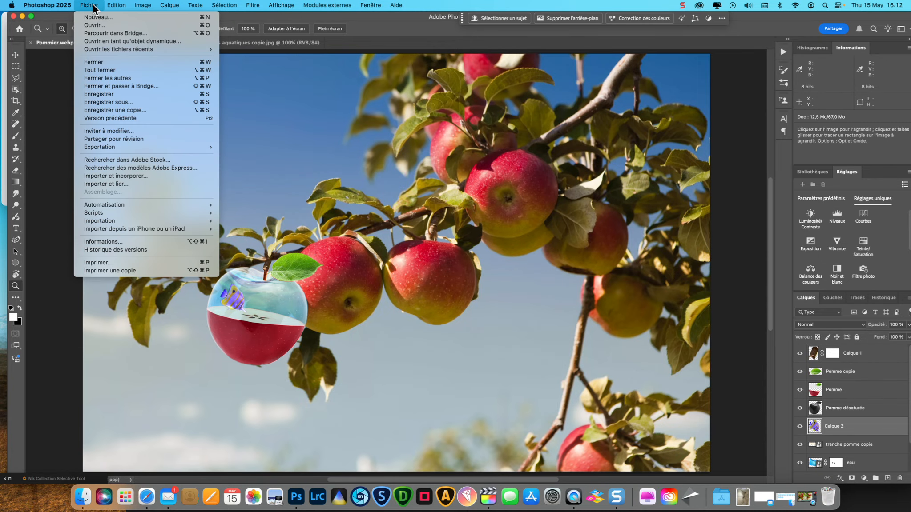
left_click(117, 176)
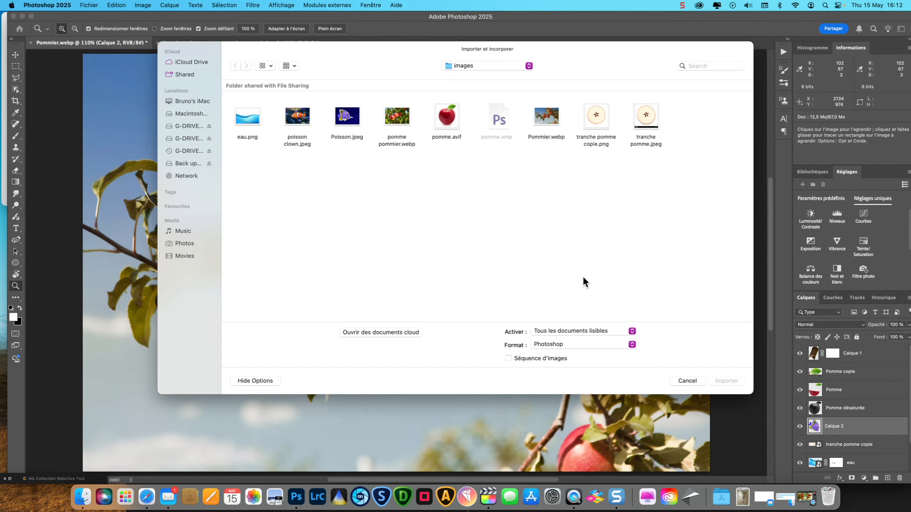
left_click(289, 116)
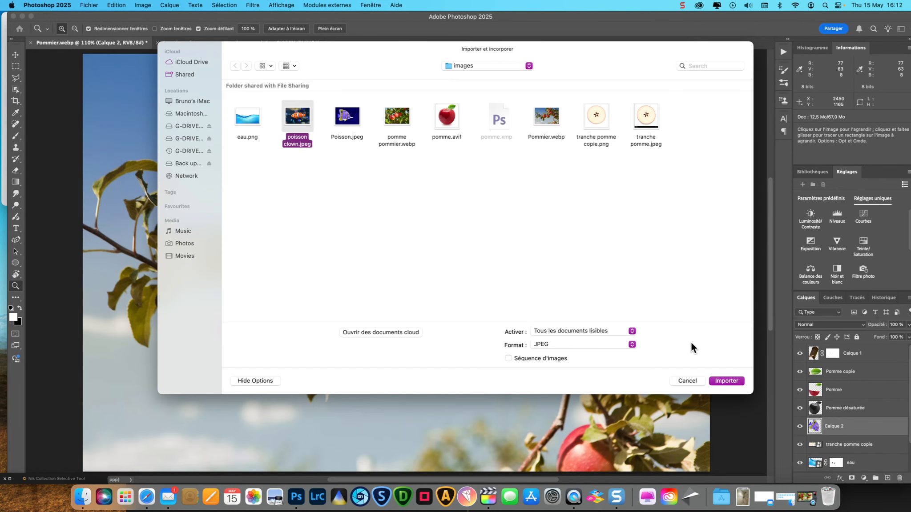
left_click(737, 383)
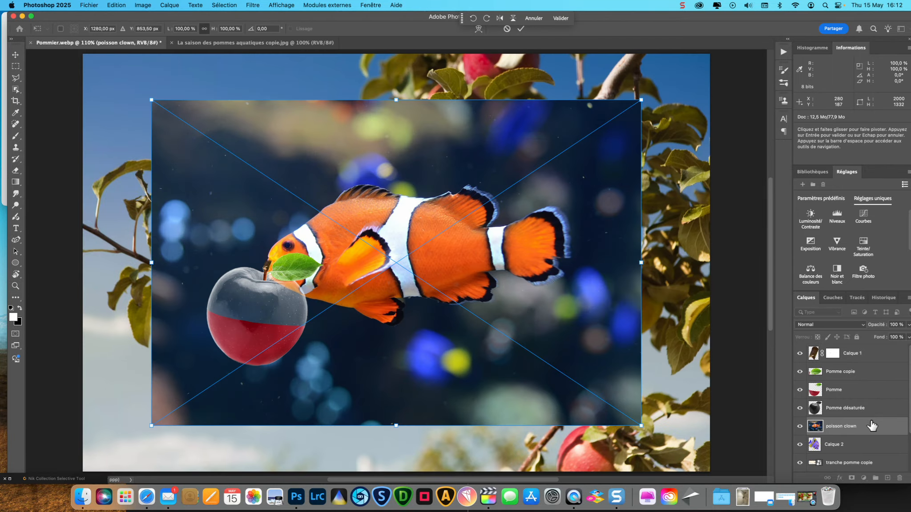
key("z")
left_click_drag(873, 426, 870, 350)
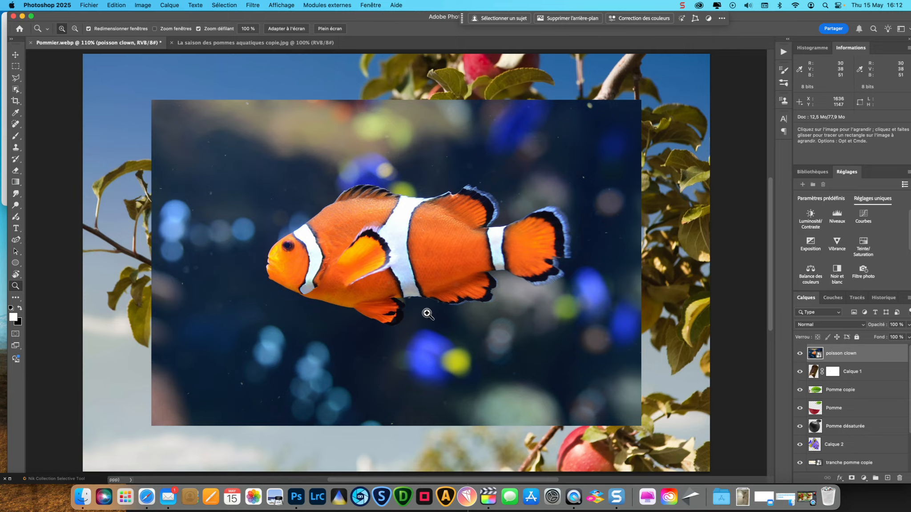
Copy the clownfish to a new layer using an object selection, and delete the poisson clown layer.
left_click(16, 91)
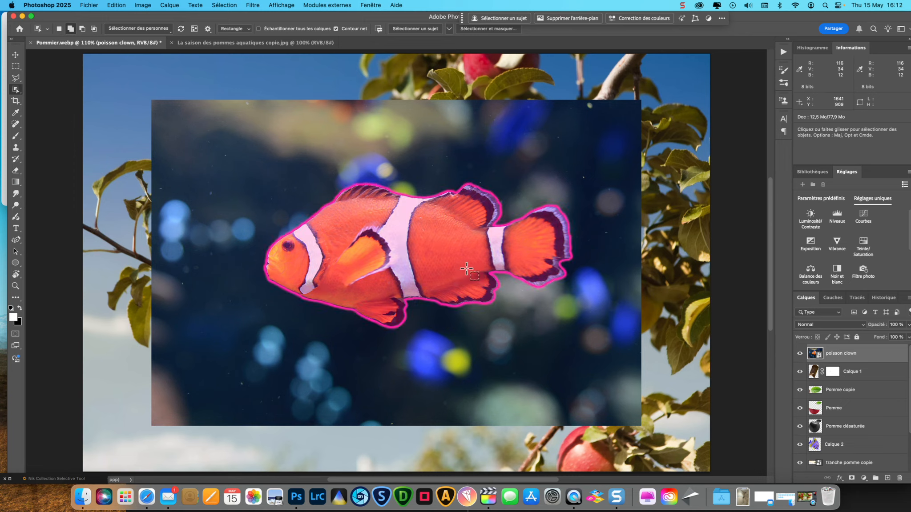
left_click(440, 261)
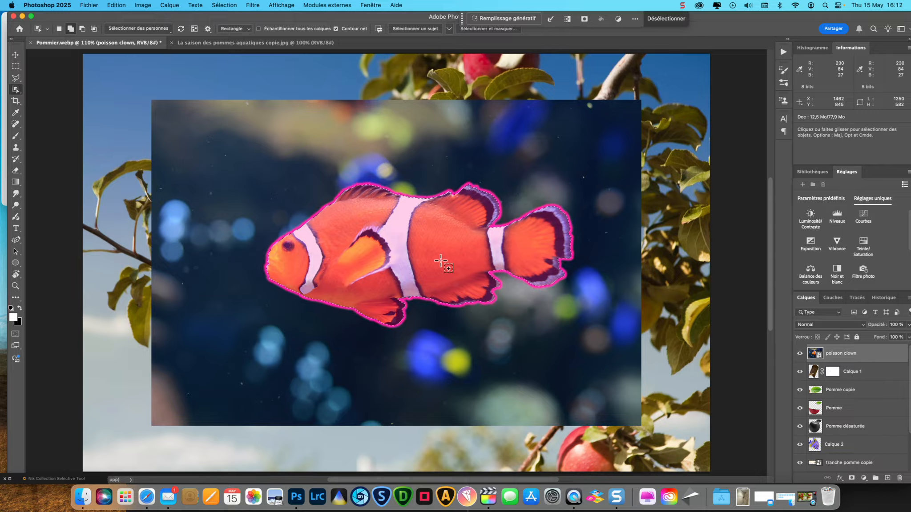
key("super+j")
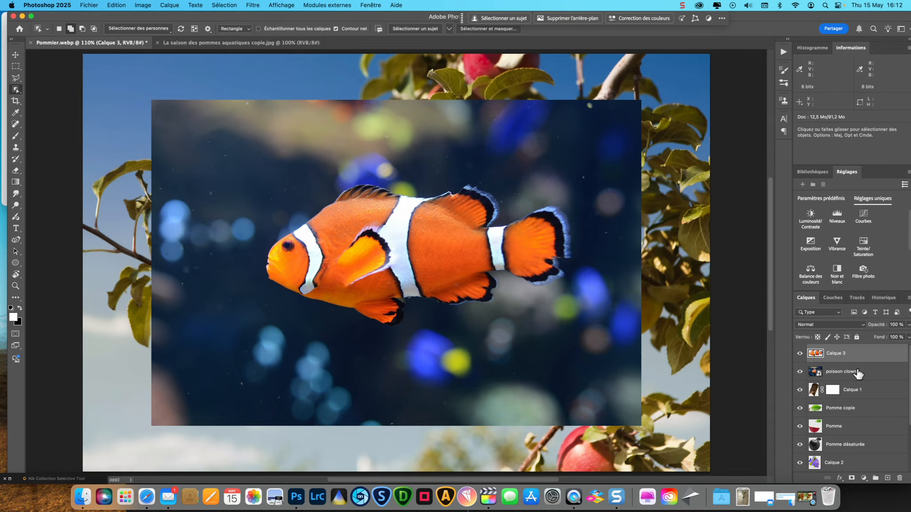
left_click_drag(858, 377, 899, 478)
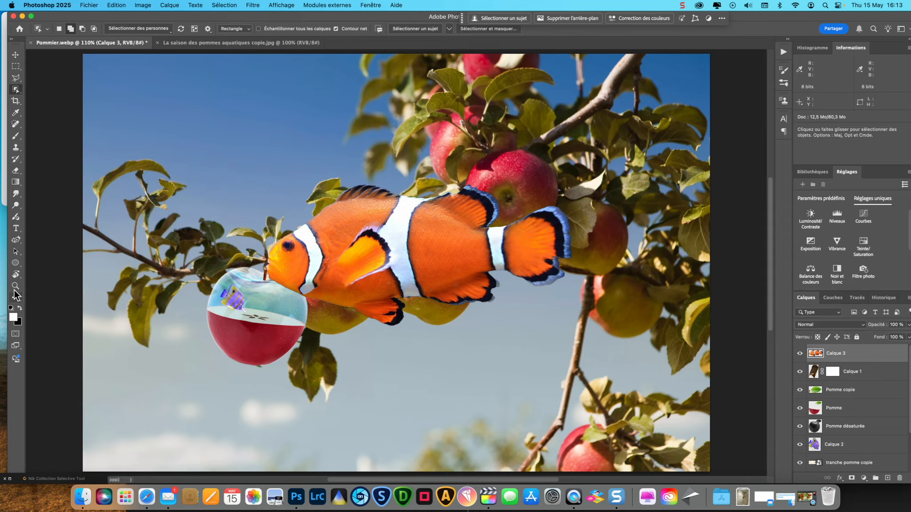
Scale the clownfish to about 11.9%, rotate it about -7.9°, and place it in the right part of the apple's water.
left_click(15, 286)
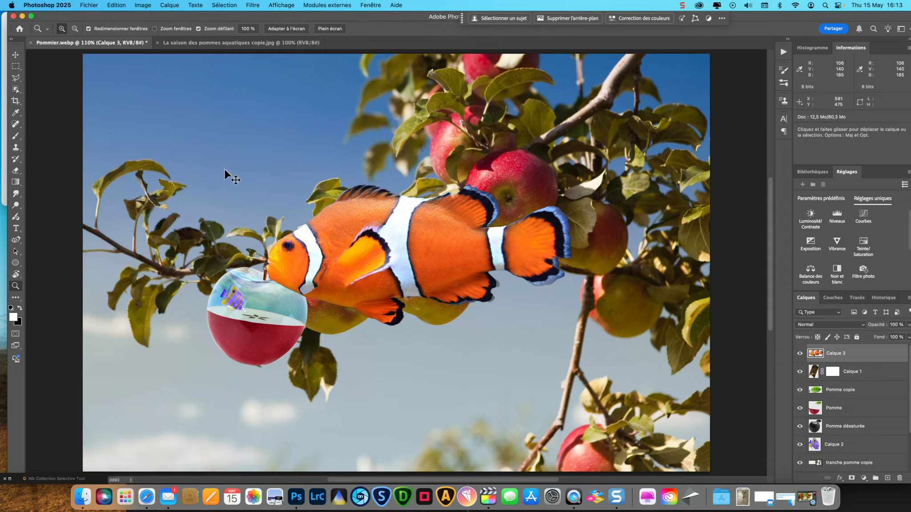
key("super+t")
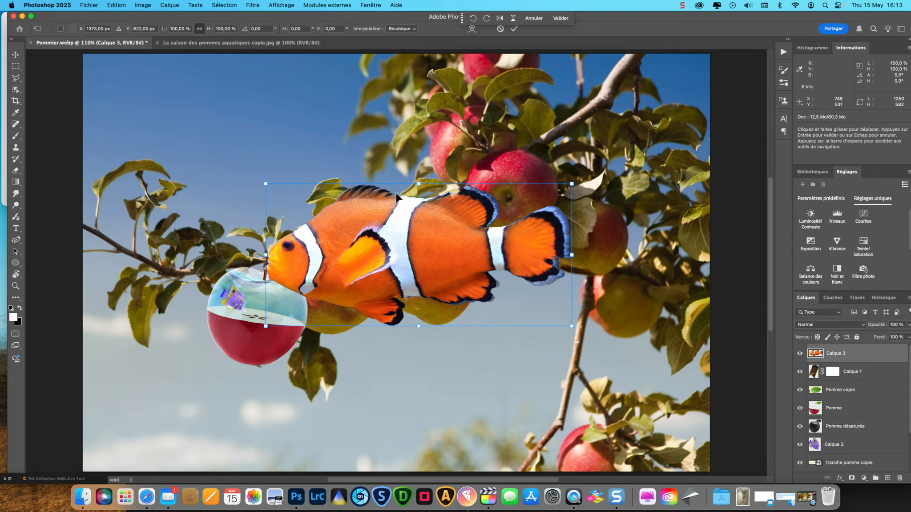
left_click_drag(571, 184, 315, 301)
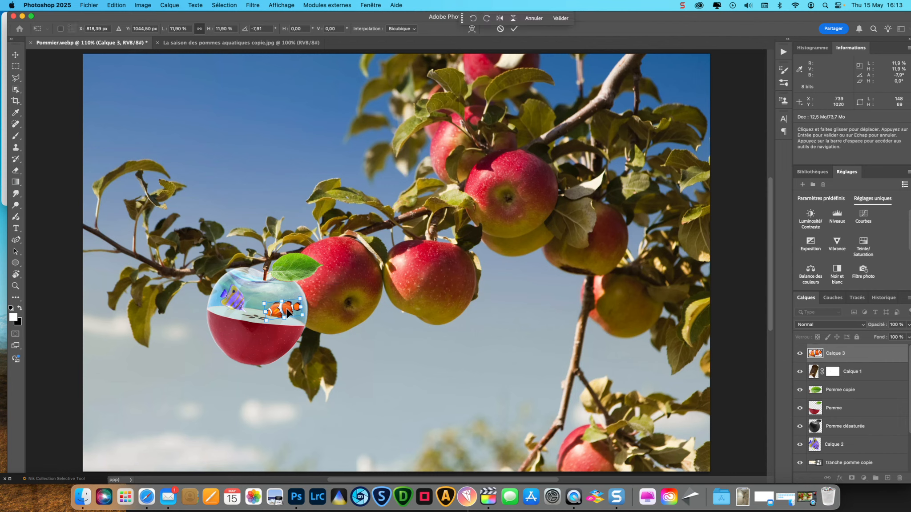
left_click(513, 28)
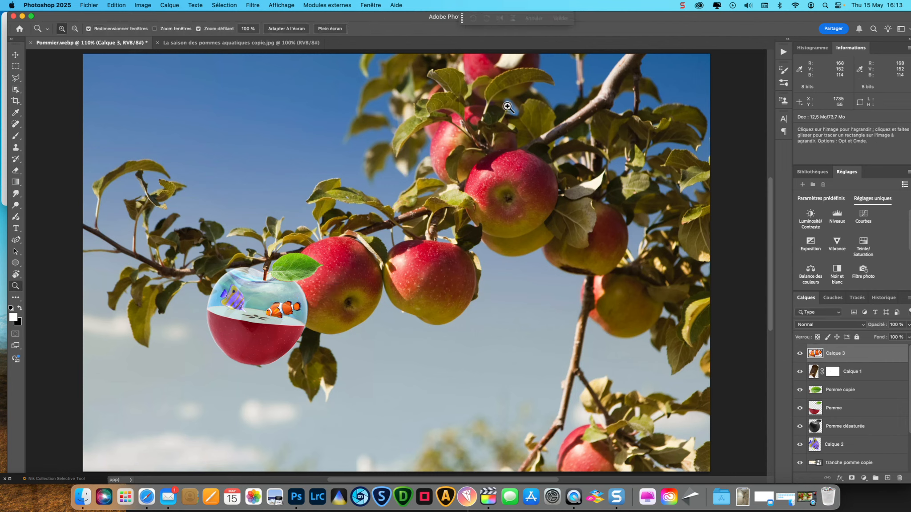
key("z")
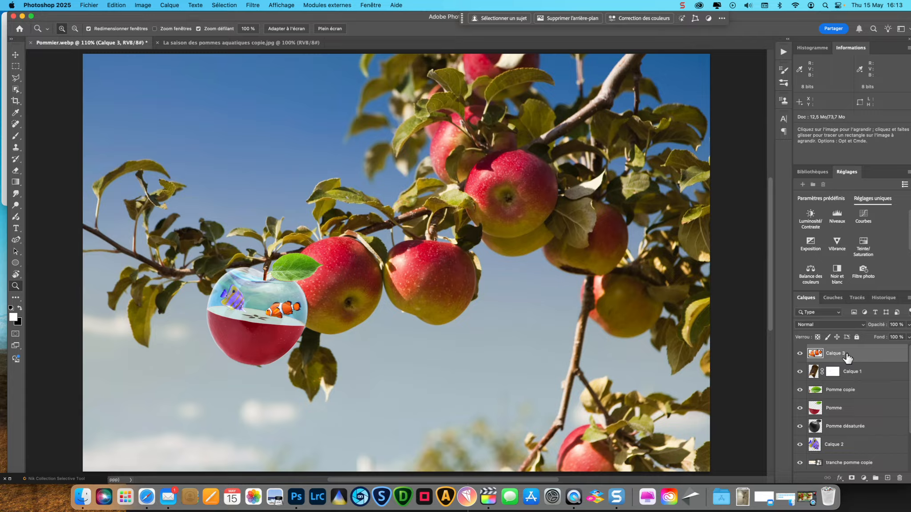
Move the clownfish layer Calque 3 directly below Pomme désaturée, and select the striped fish layer Calque 2.
left_click_drag(847, 358, 851, 435)
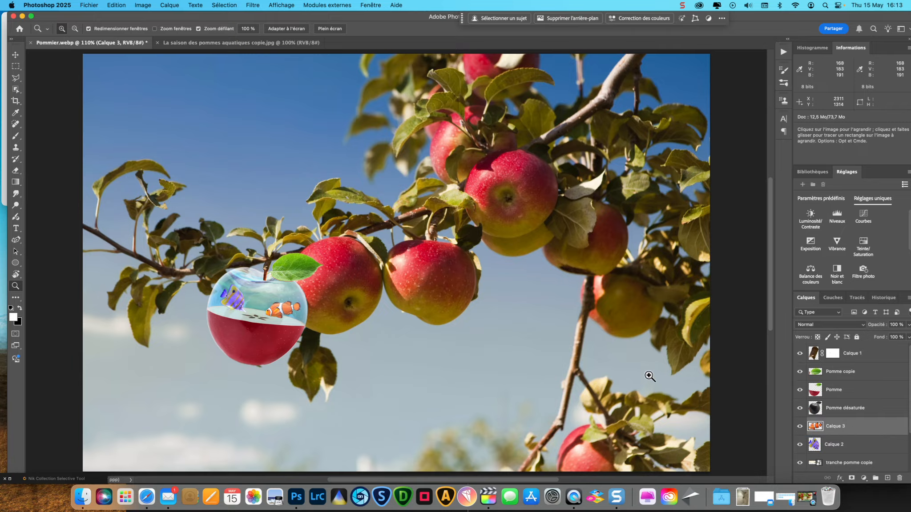
scroll(900, 424, "down", 2)
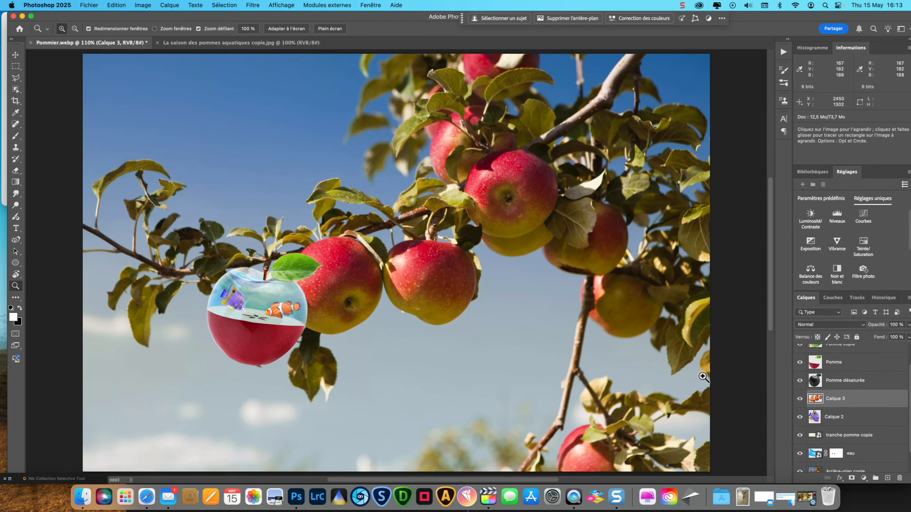
left_click(850, 420)
scroll(850, 419, "down", 1)
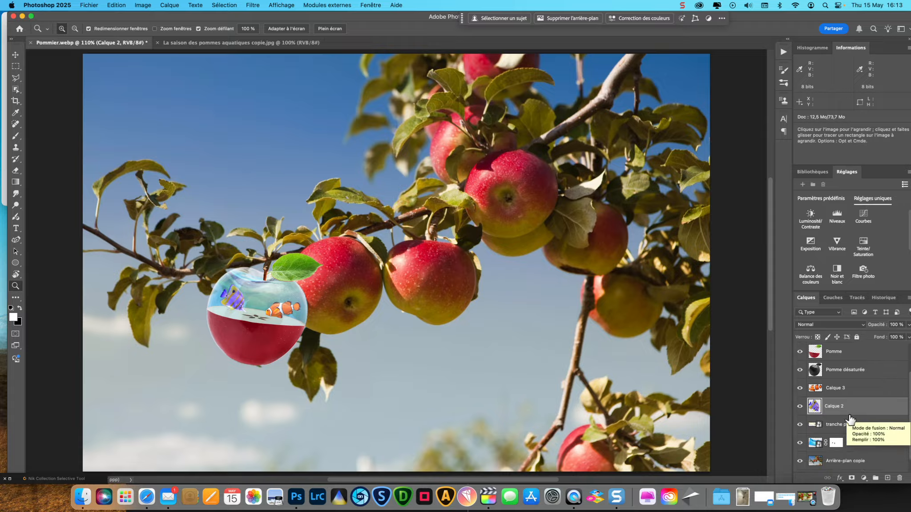
Rename the striped fish layer Calque 2 as poisson 1 and the clownfish layer Calque 3 as Poisson 2.
scroll(847, 406, "down", 1)
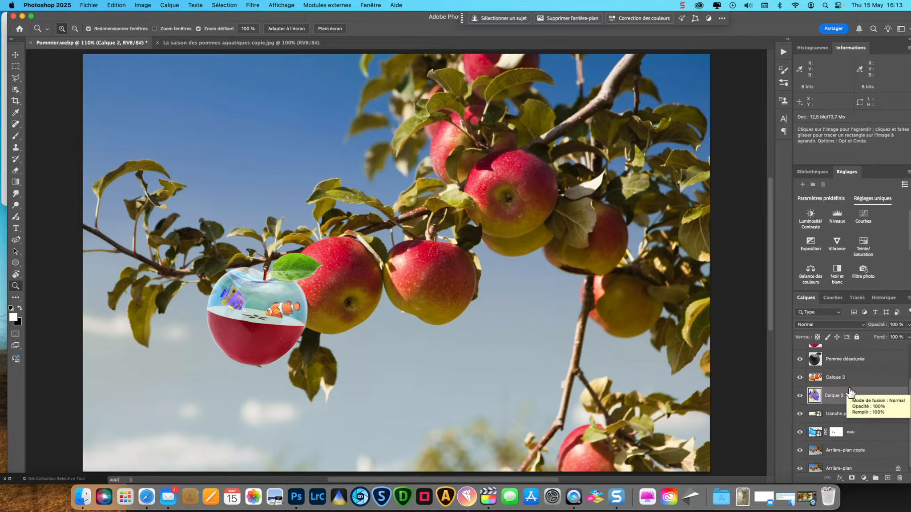
double_click(840, 394)
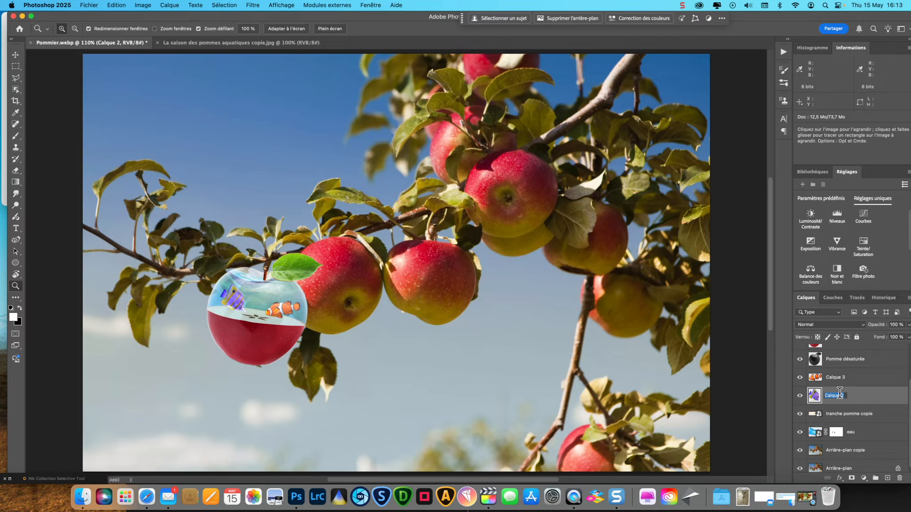
type("poisson 1")
left_click(842, 378)
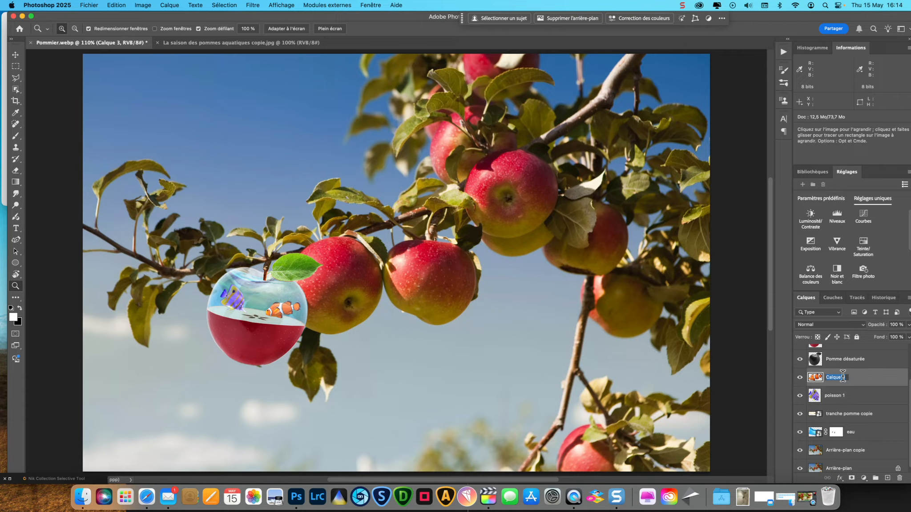
type("Poisson 2")
key("Return")
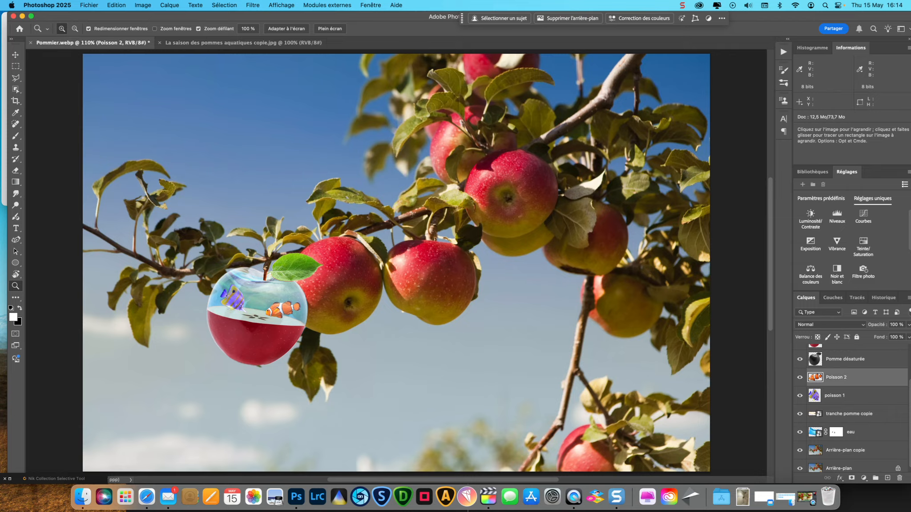
Add a drop shadow style to the poisson 1 layer in Produit mode with 100% opacity and zero distance, spread and size.
left_click(845, 399)
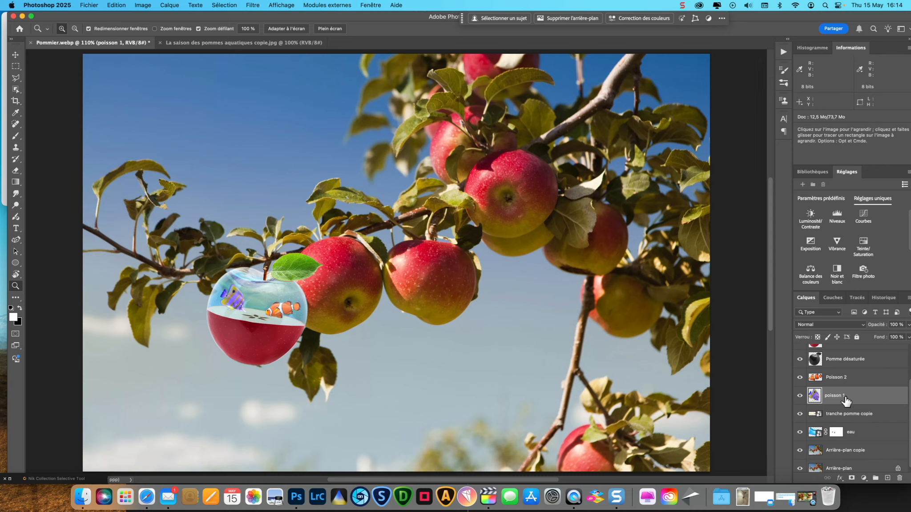
left_click(840, 479)
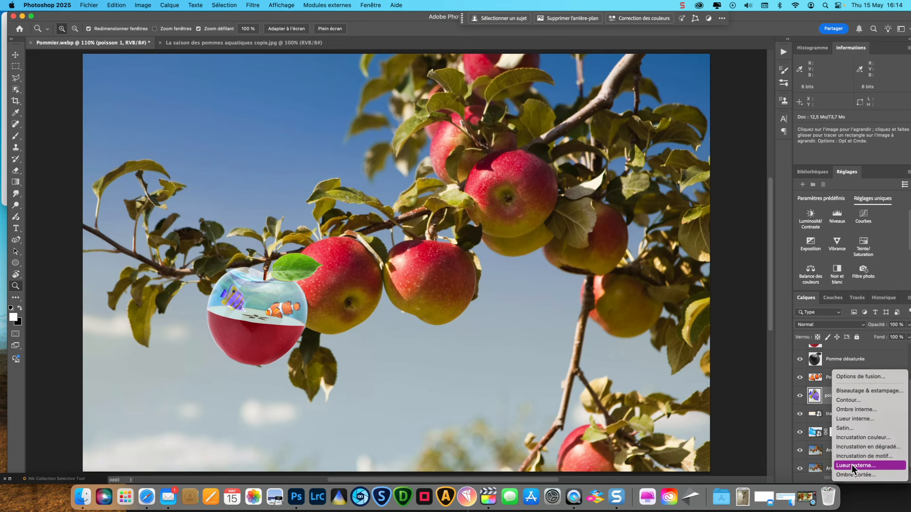
left_click(853, 475)
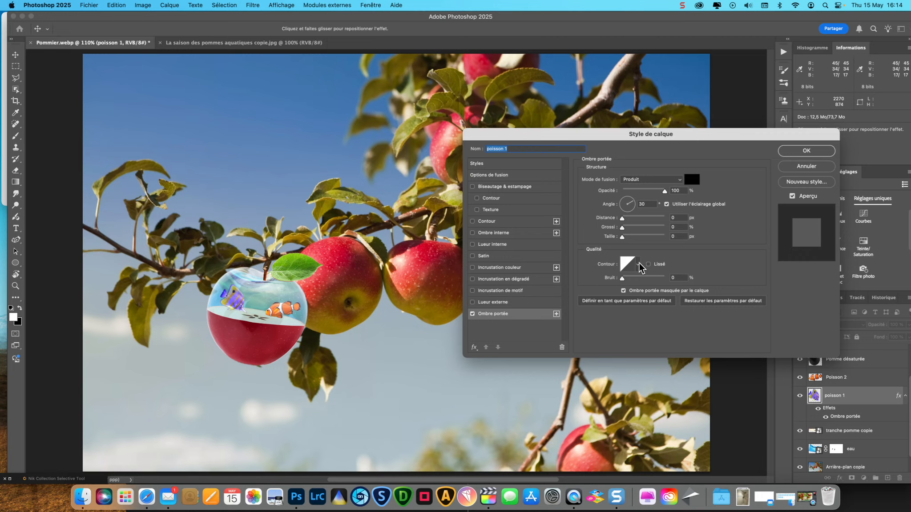
left_click(798, 151)
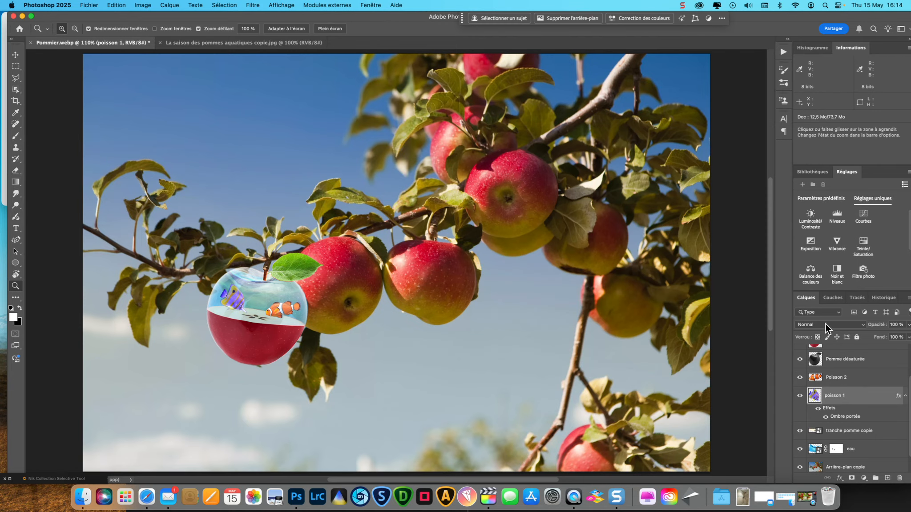
Convert the drop shadow effect of poisson 1 into its own separate layer.
right_click(846, 415)
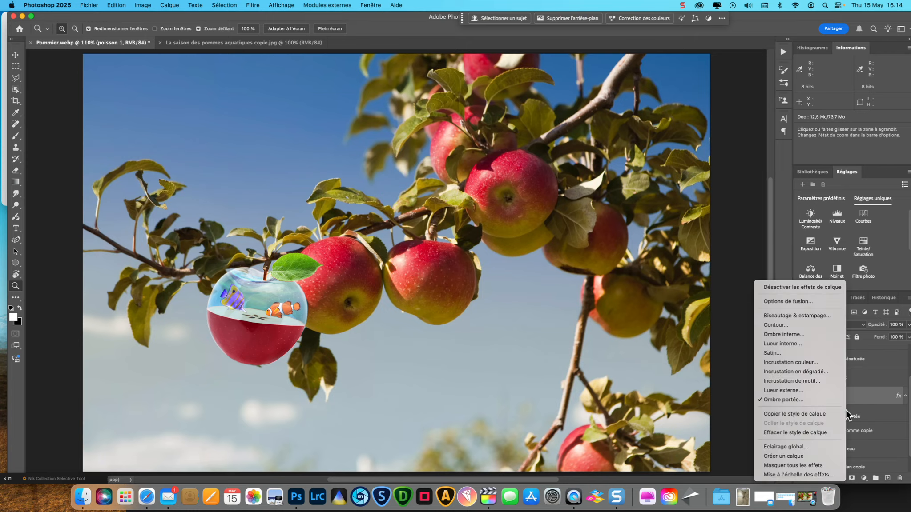
left_click(794, 456)
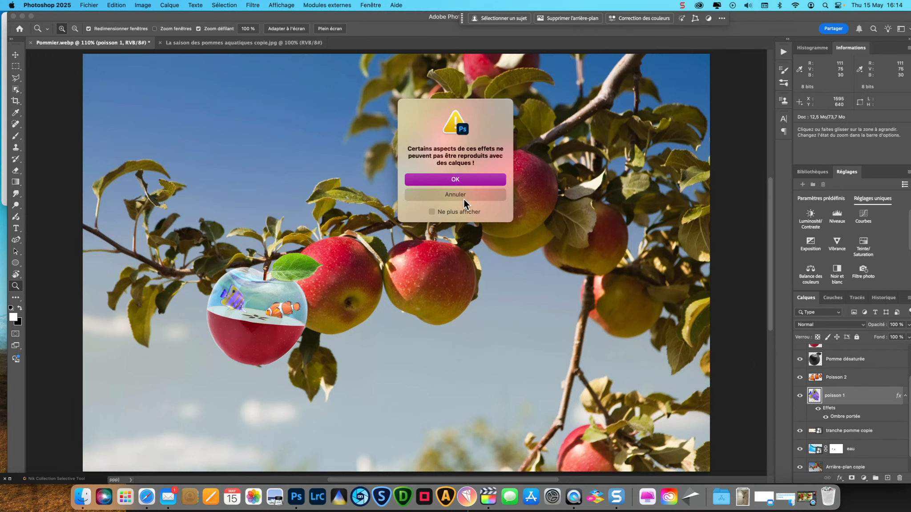
left_click(449, 178)
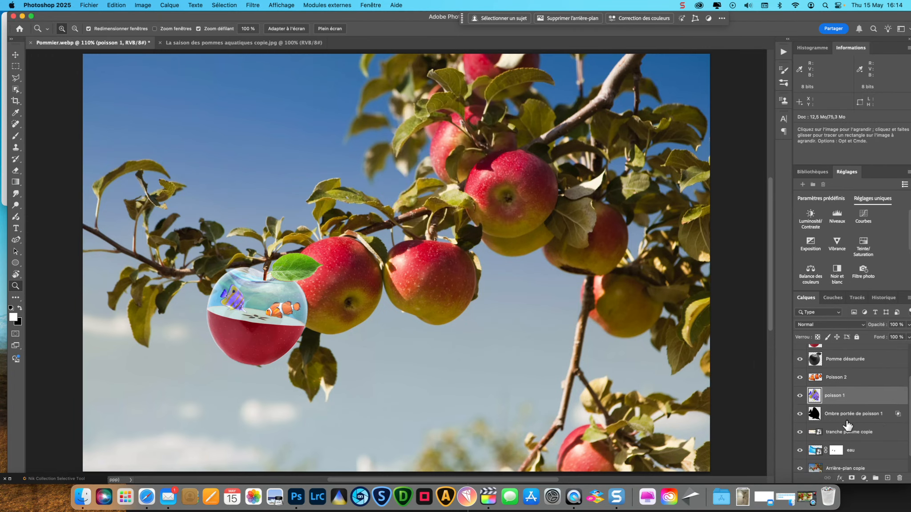
left_click(800, 414)
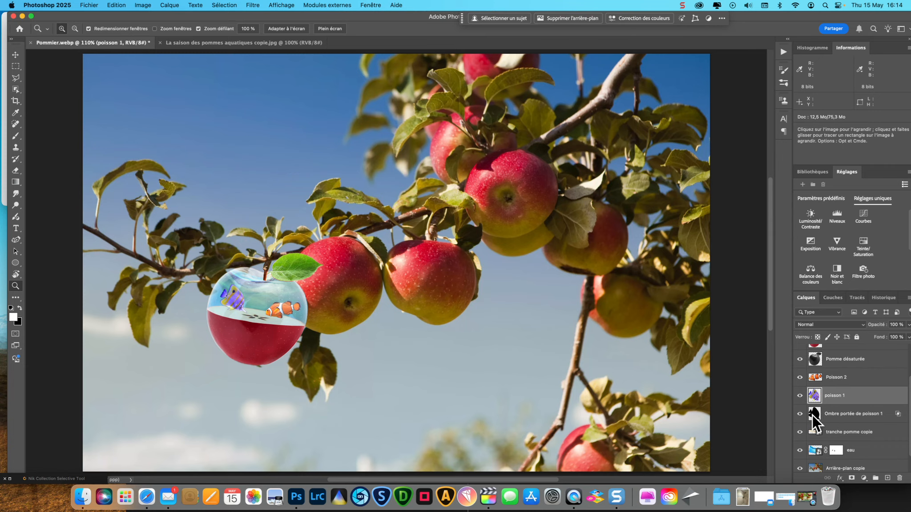
Move the striped fish's shadow layer about 20 px right and 21 px down from the fish.
left_click(842, 418)
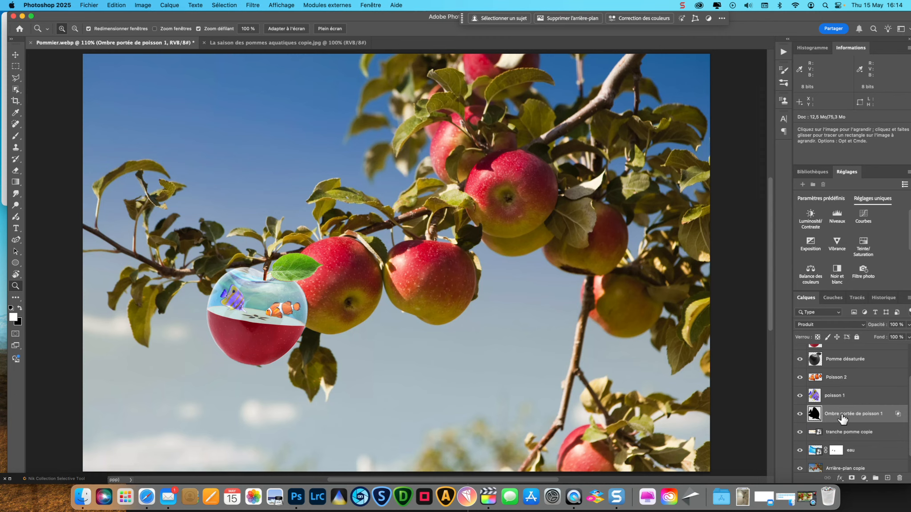
key("super+t")
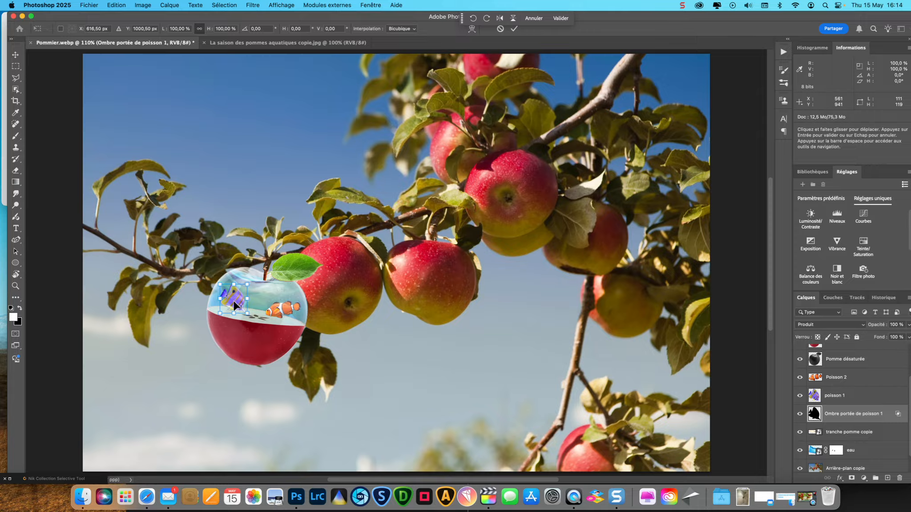
left_click_drag(232, 305, 239, 308)
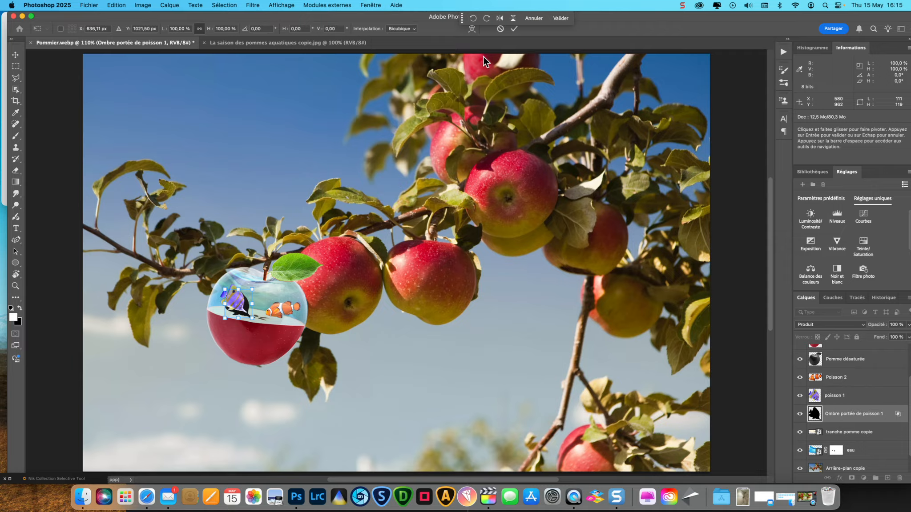
left_click(514, 28)
Start a Puppet Warp on the striped fish's shadow layer and place pins along its lower fins, snout and right edge.
key("z")
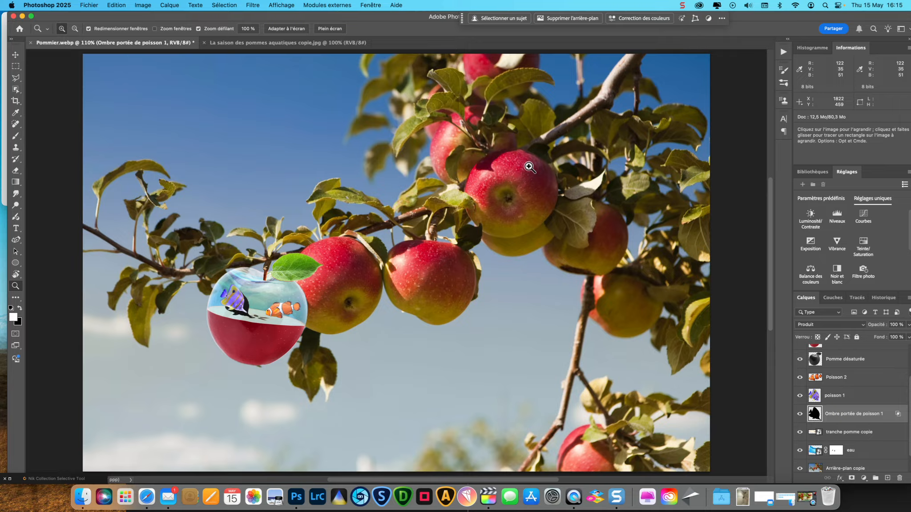
left_click(256, 303)
left_click(256, 302)
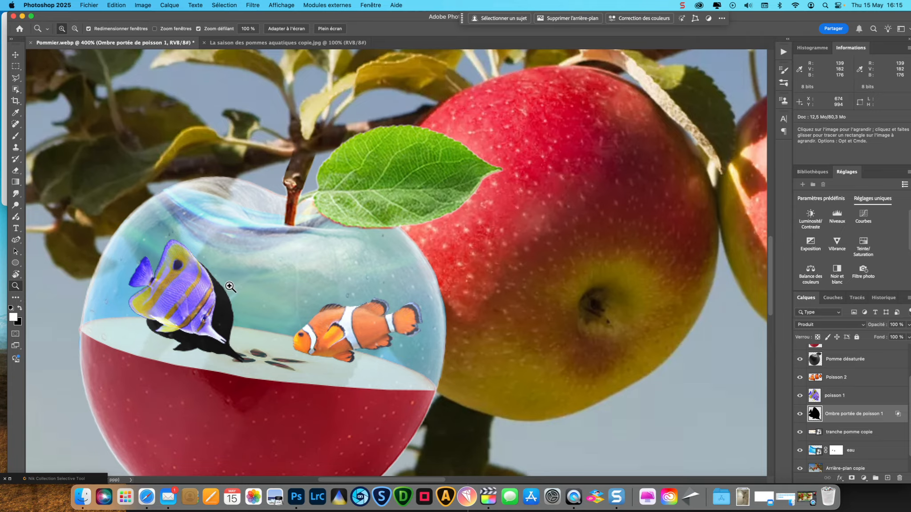
scroll(111, 56, "up", 1)
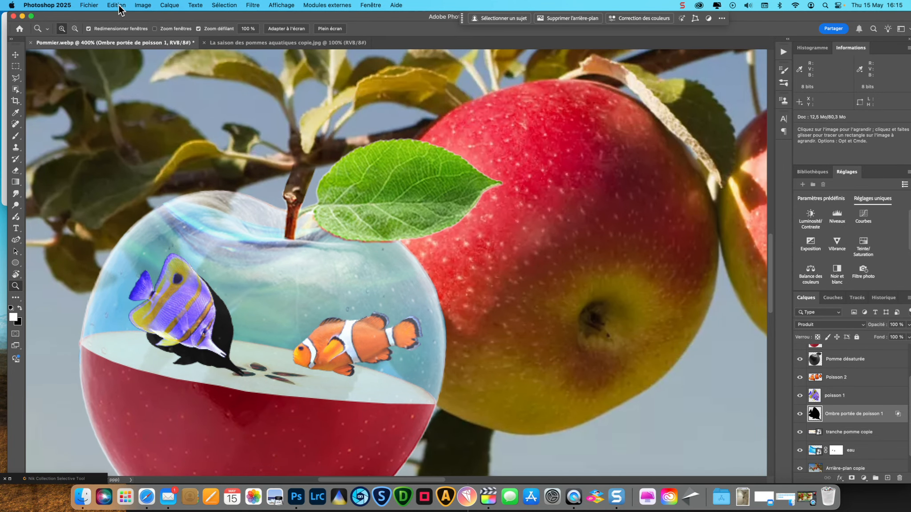
left_click(116, 6)
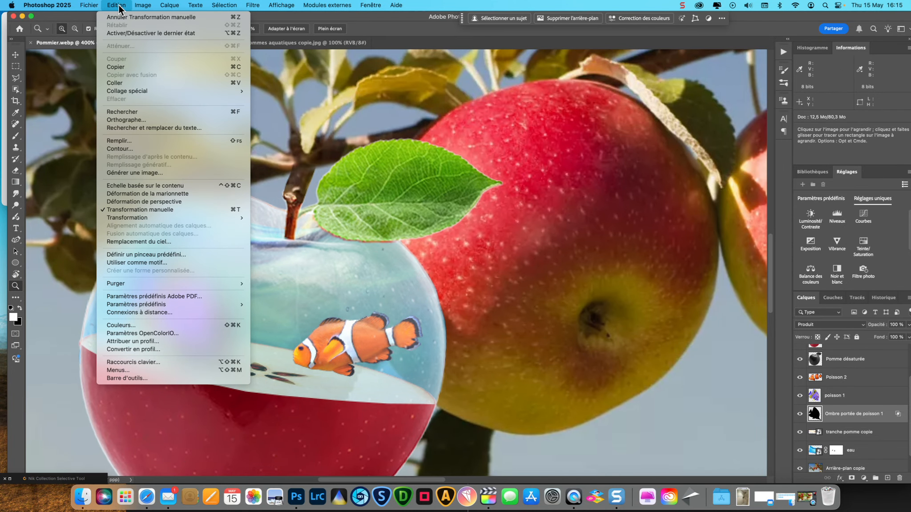
left_click(151, 193)
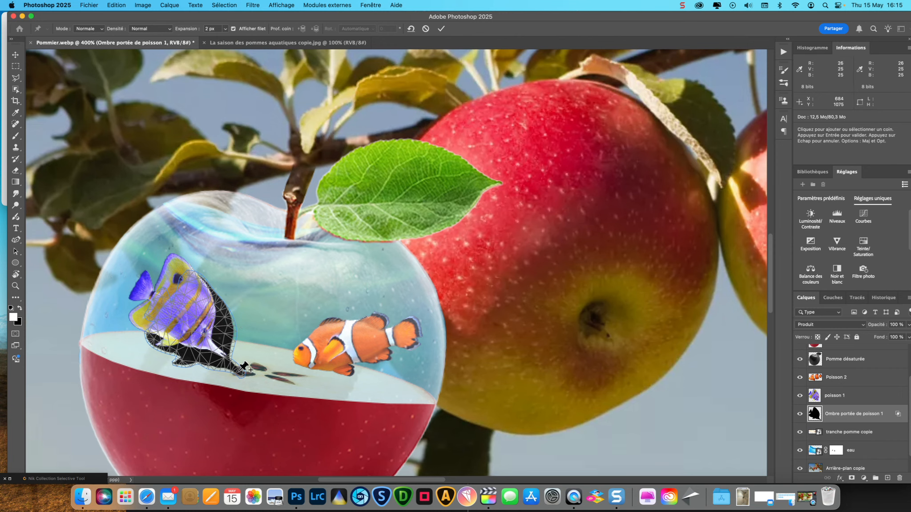
left_click(241, 372)
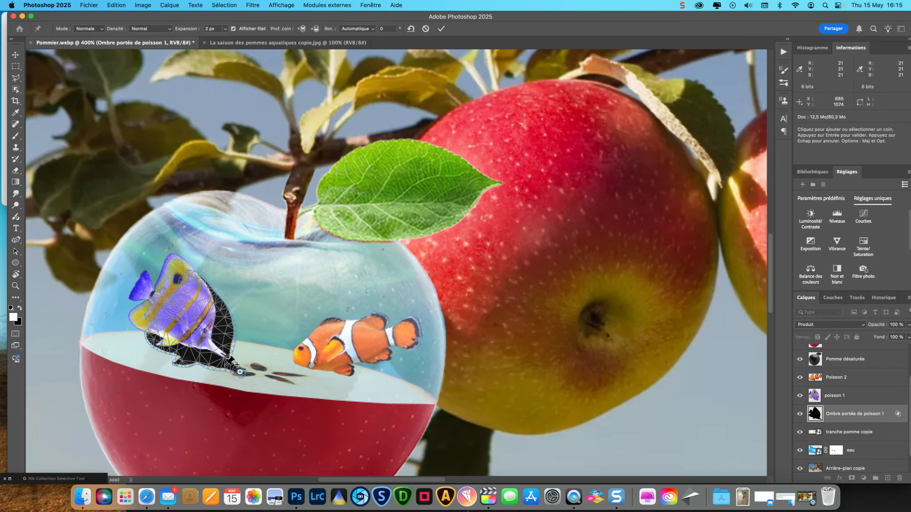
left_click(183, 364)
left_click(149, 341)
left_click(231, 338)
left_click(219, 337)
left_click(212, 337)
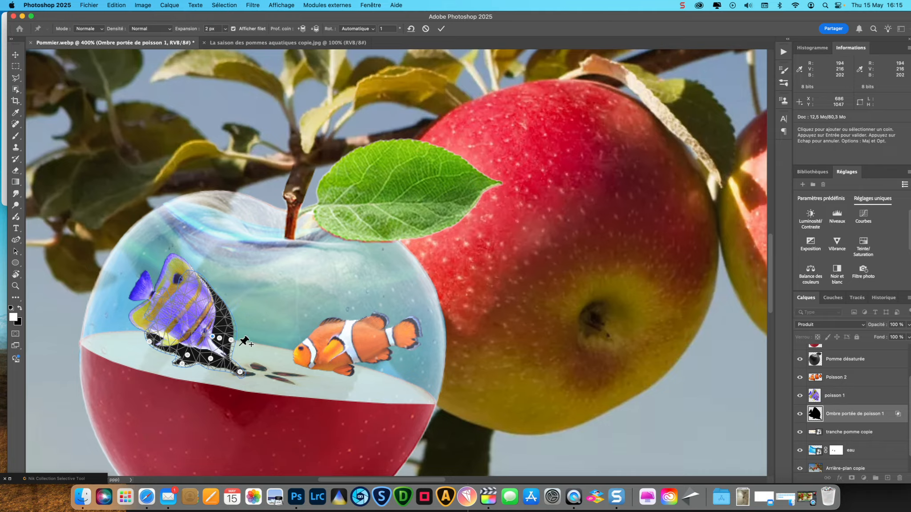
Adjust the shadow's right edge with the warp pins, adding pins along its upper part, and apply the Puppet Warp.
mouse_move(232, 341)
left_mouse_down()
mouse_move(221, 341)
mouse_move(230, 348)
mouse_move(213, 339)
mouse_move(234, 320)
mouse_move(239, 328)
left_mouse_up()
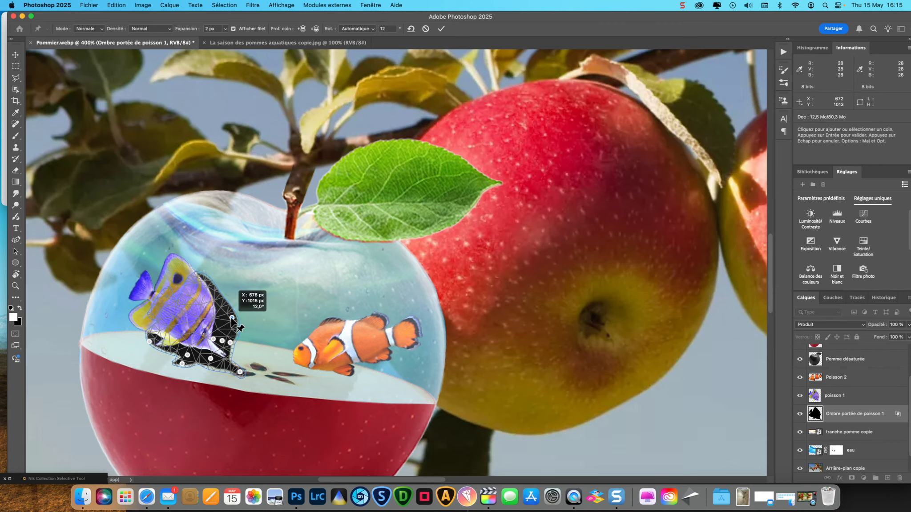
left_click(194, 276)
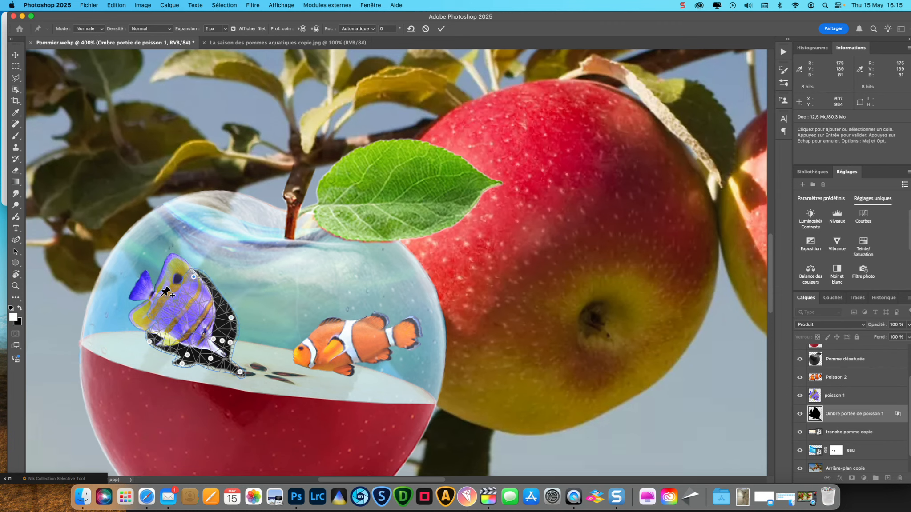
left_click_drag(155, 296, 154, 297)
left_click_drag(218, 296, 217, 296)
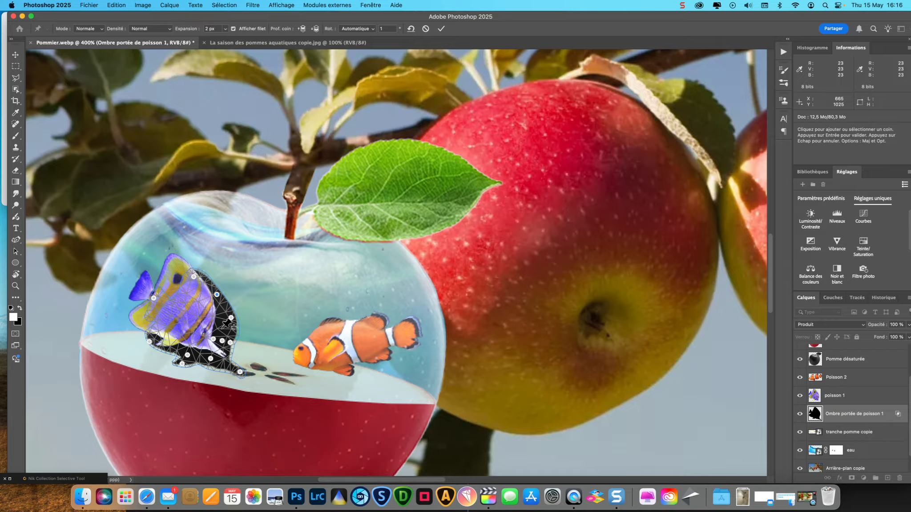
left_click(225, 342)
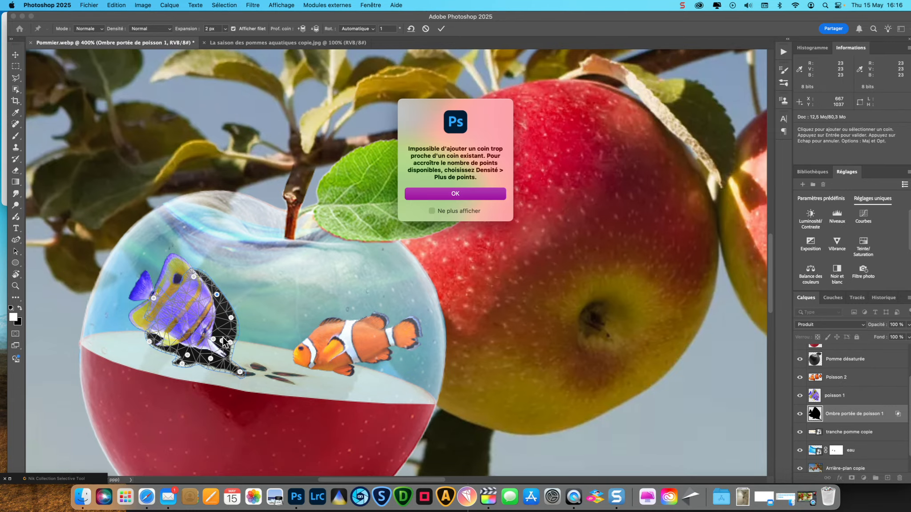
left_click(495, 193)
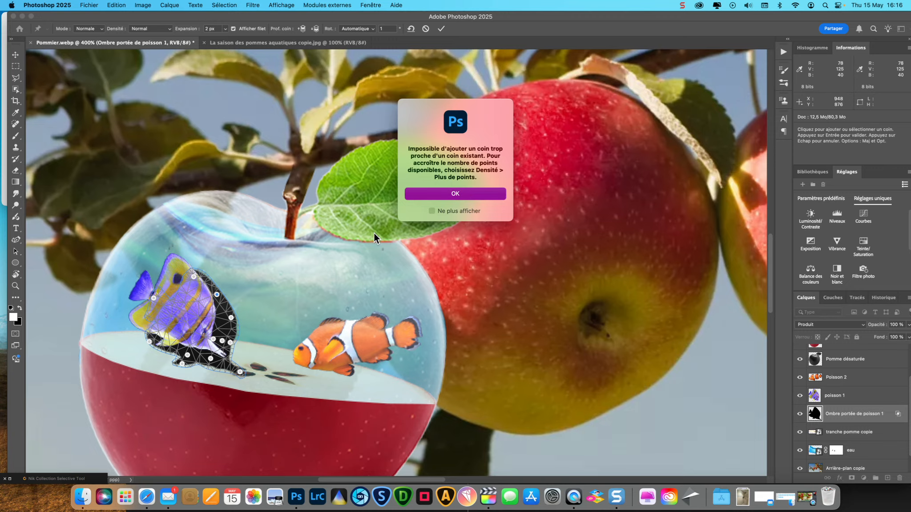
left_click(222, 338)
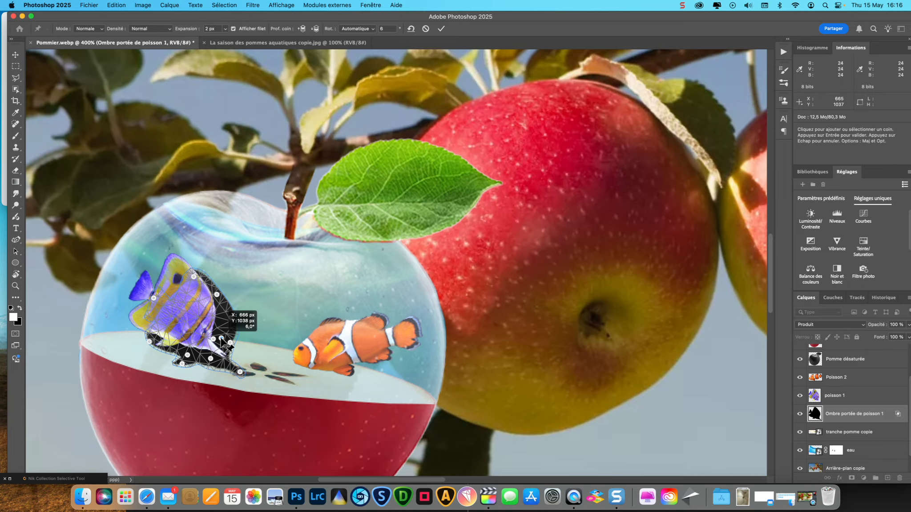
left_click_drag(230, 342, 213, 338)
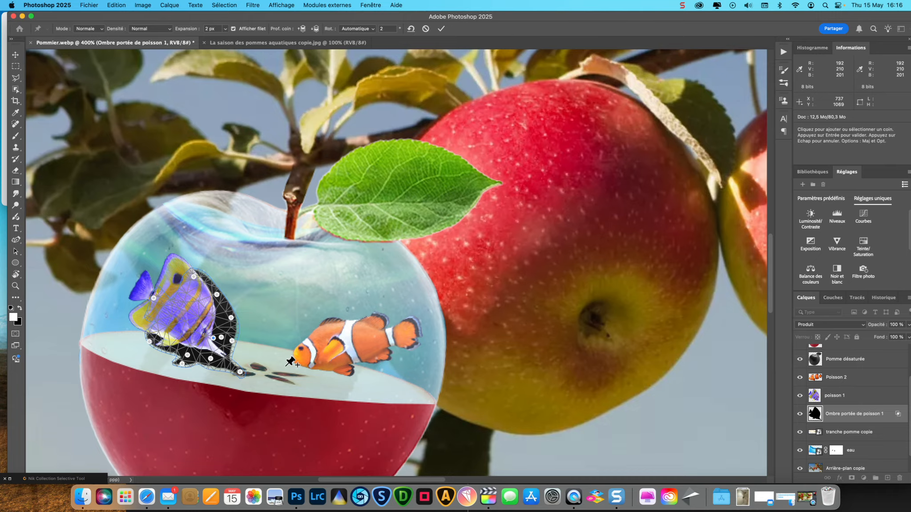
left_click(441, 28)
Set the opacity of the striped fish's shadow layer to 35%.
key("z")
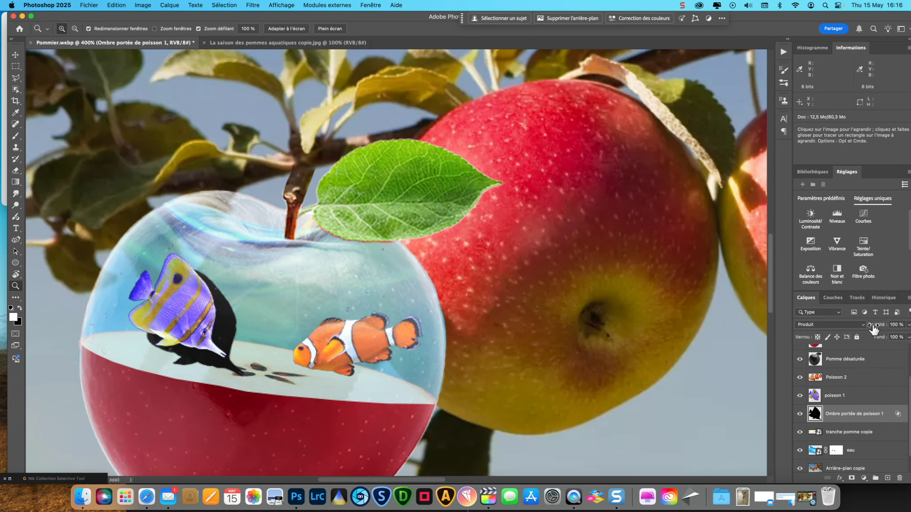
left_click(909, 326)
left_click_drag(905, 338, 879, 338)
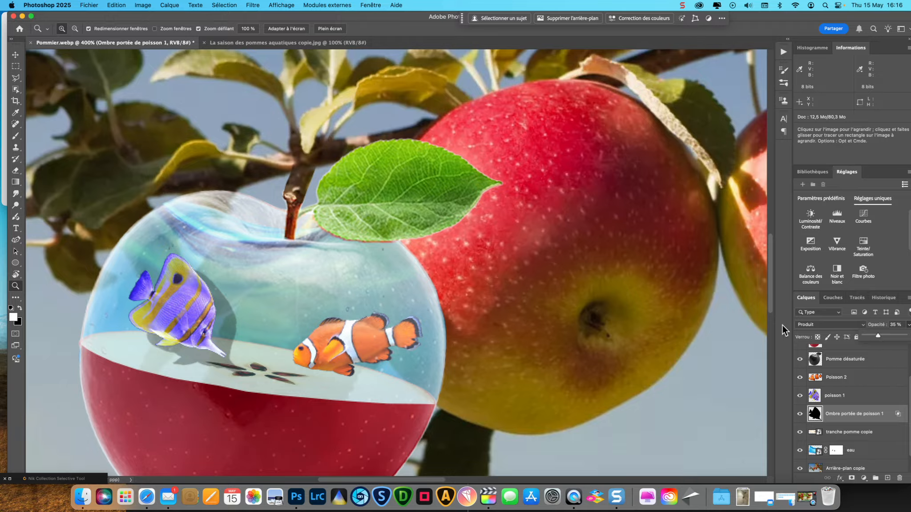
Add a drop shadow style to the clownfish layer Poisson 2.
left_click(841, 378)
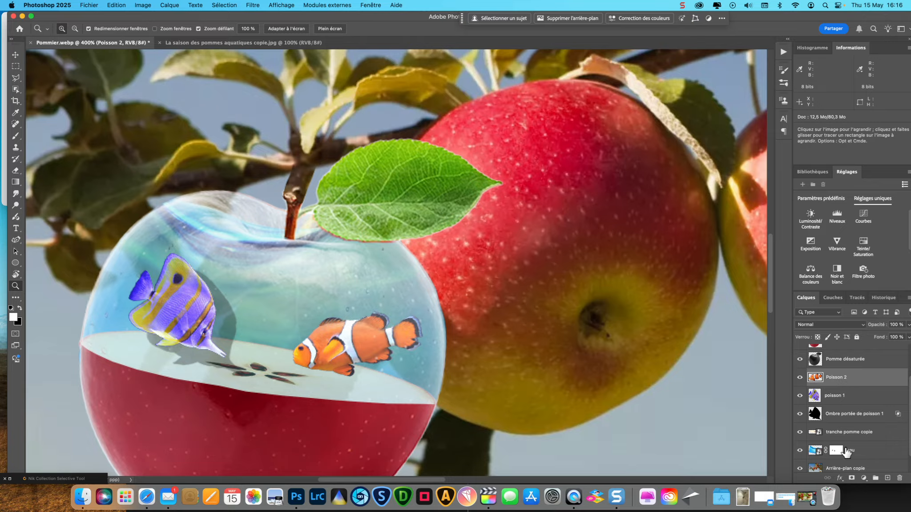
left_click(840, 478)
scroll(856, 460, "down", 3)
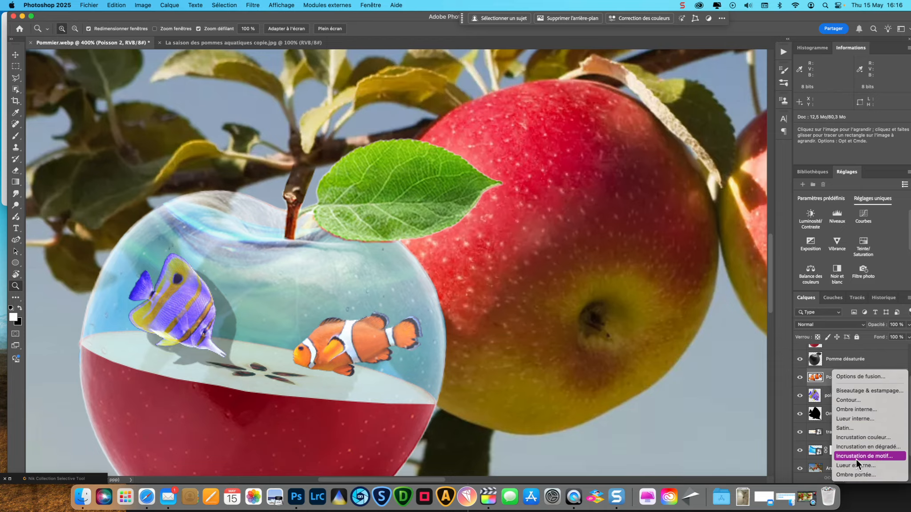
left_click(858, 475)
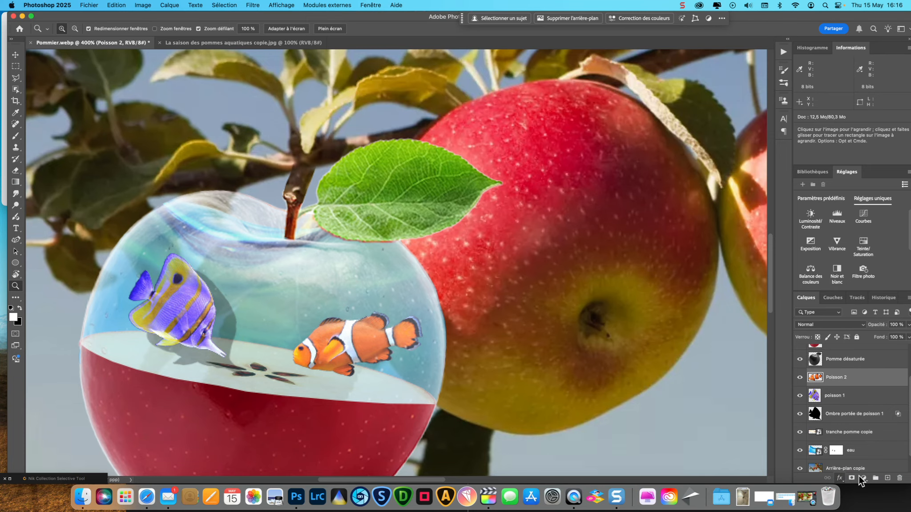
left_click(805, 151)
key("z")
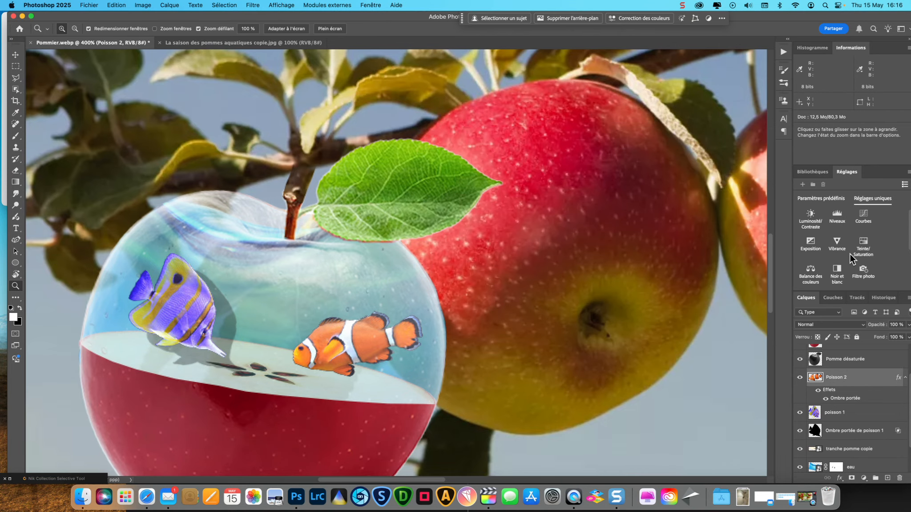
Convert the drop shadow effect of the Poisson 2 layer into its own separate layer.
right_click(855, 395)
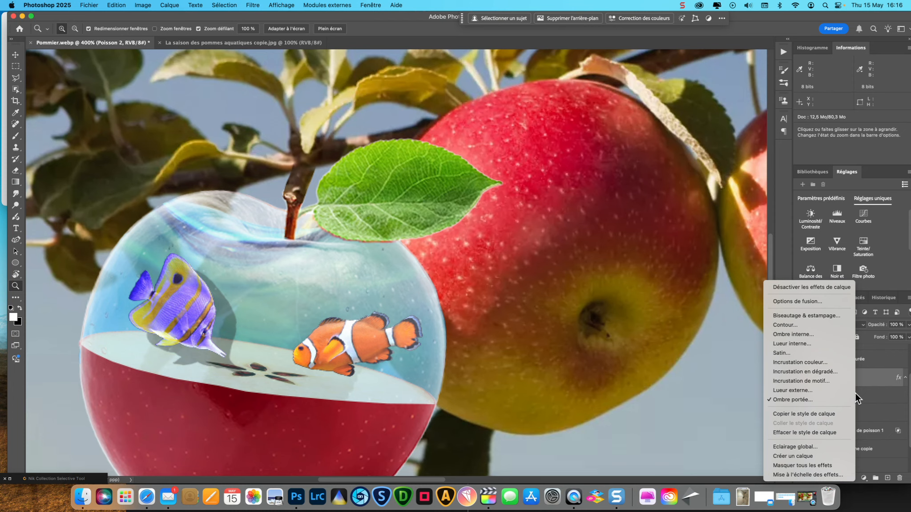
left_click(812, 455)
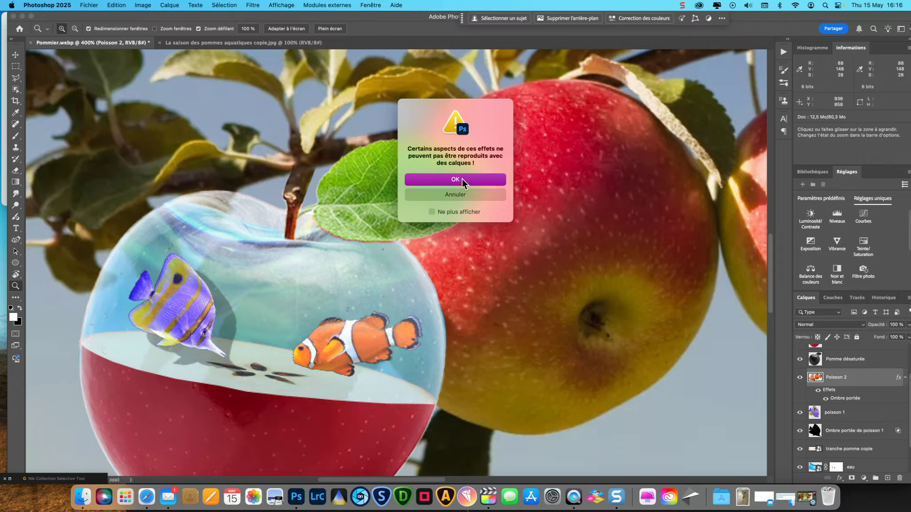
left_click(455, 180)
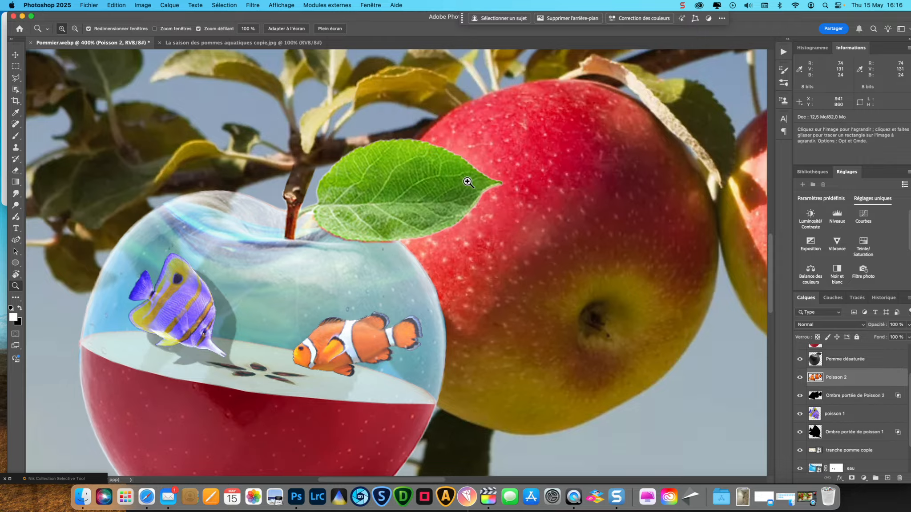
Move the clownfish's shadow layer about 21 px right and 21 px down with Free Transform.
left_click(850, 396)
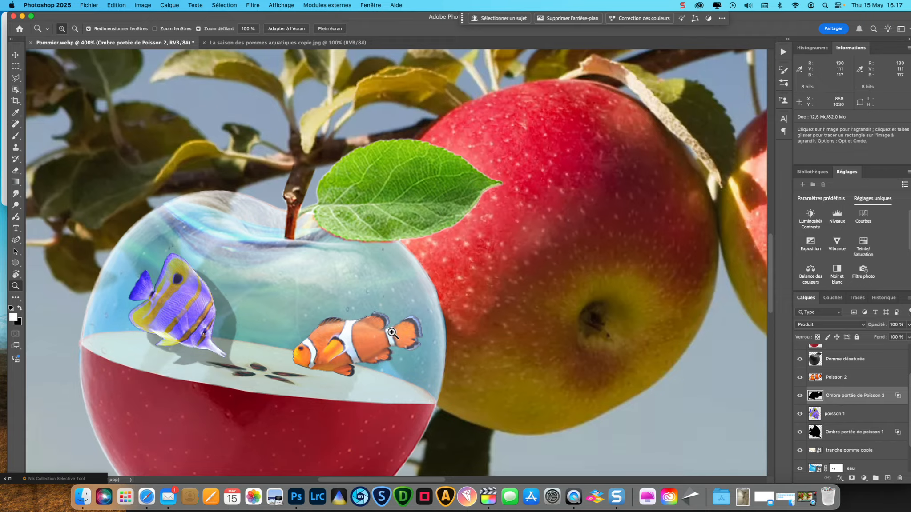
key("super+t")
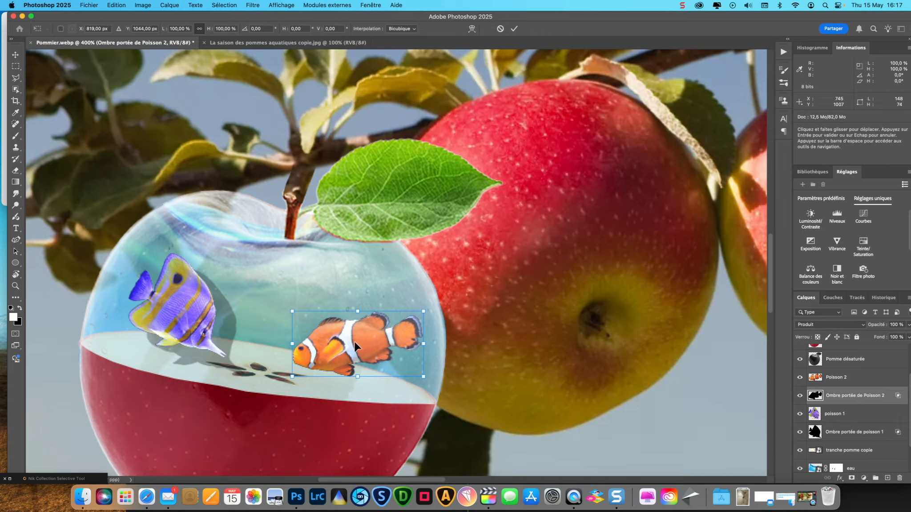
left_click_drag(355, 340, 374, 363)
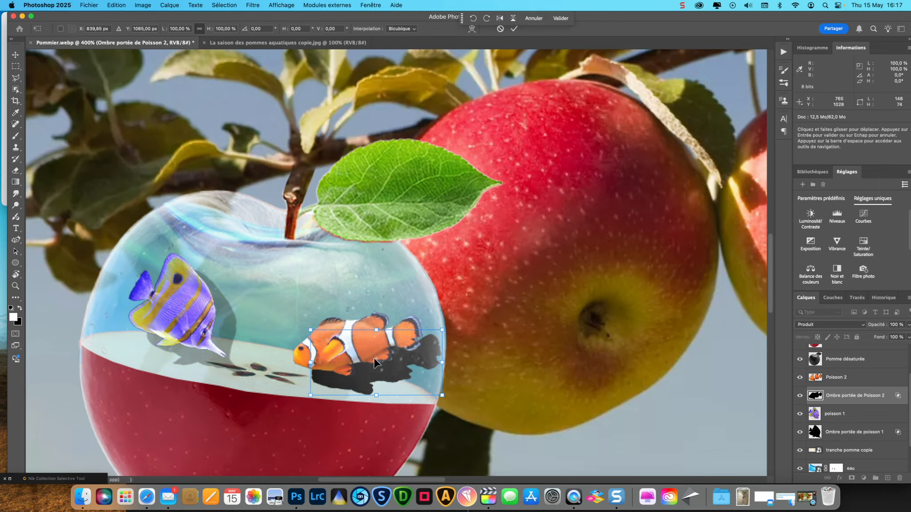
left_click(515, 29)
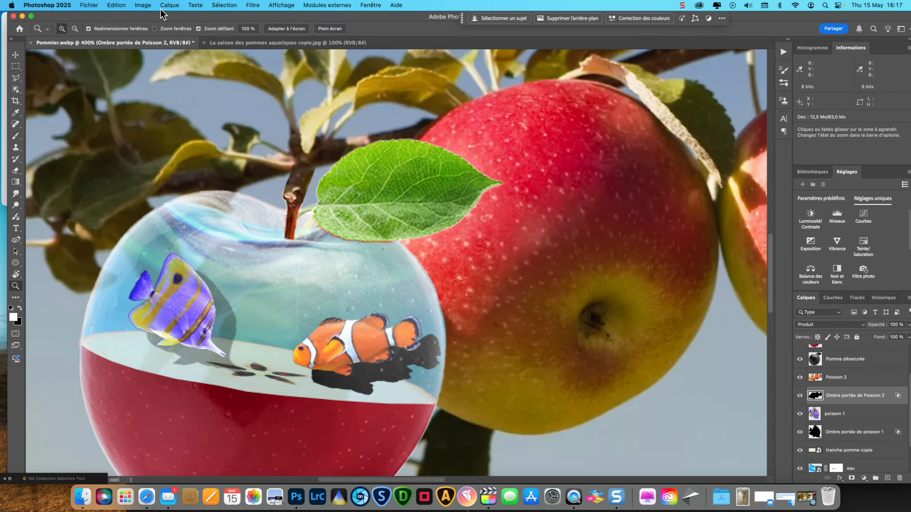
Start a Puppet Warp on the clownfish's shadow layer and place pins along its head, lower fins and body.
left_click(118, 5)
left_click(170, 194)
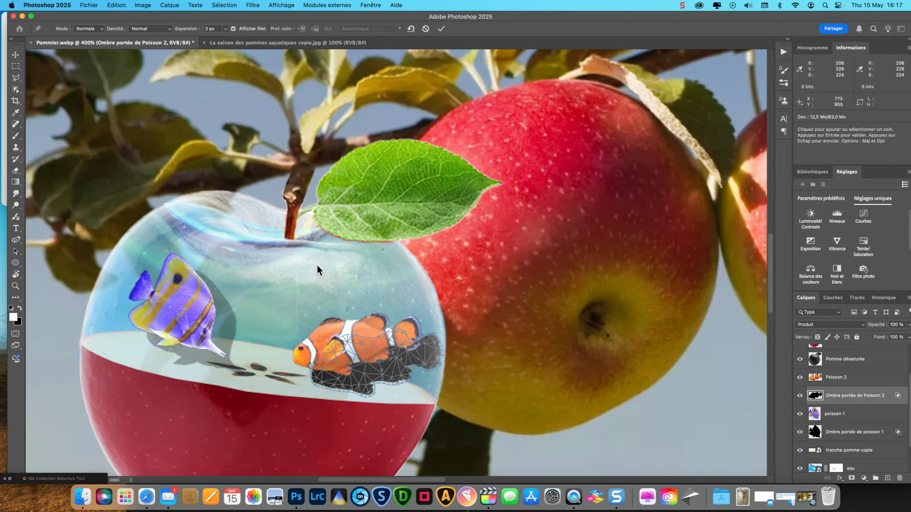
left_click(322, 378)
left_click(355, 385)
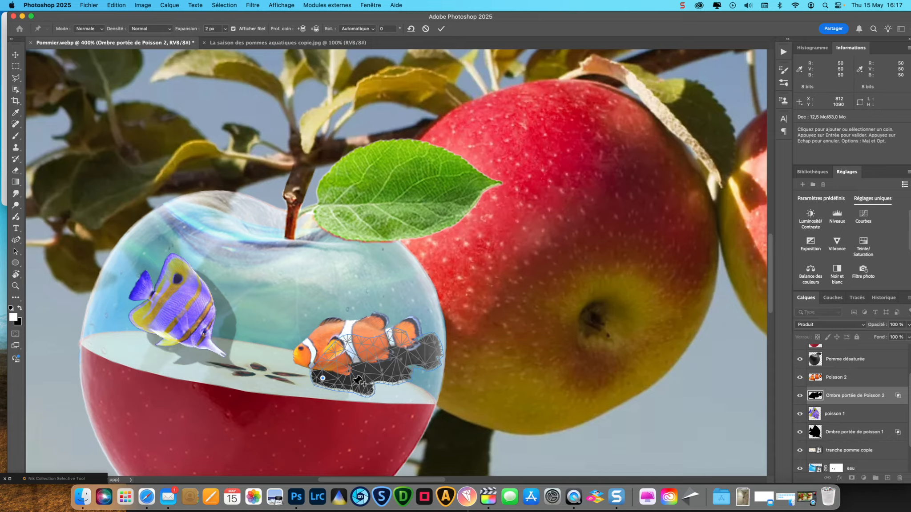
left_click(365, 374)
left_click(399, 377)
left_click(389, 373)
left_click(384, 368)
left_click(378, 365)
left_click(370, 363)
Bend the shadow's tail slightly downward and inward with pins inside the apple's edge, and apply the Puppet Warp.
left_click_drag(428, 351, 429, 360)
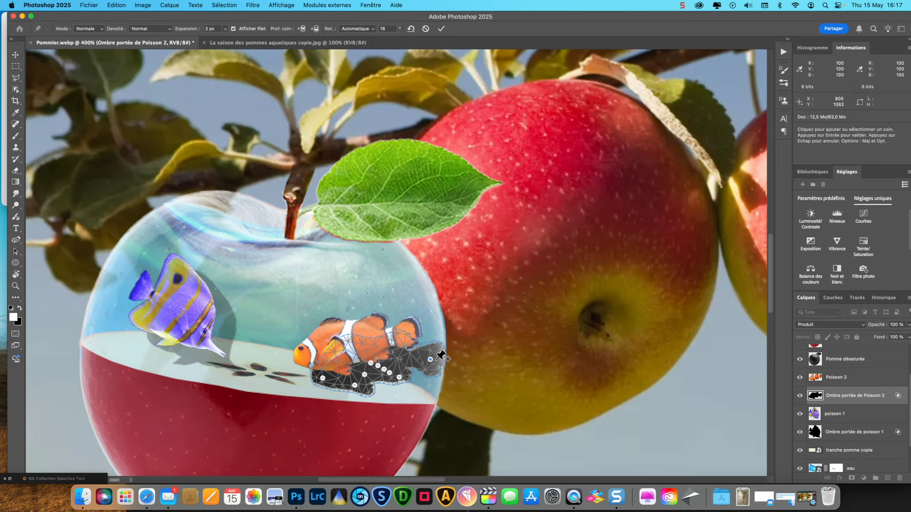
left_click(440, 362)
left_click_drag(440, 362, 437, 364)
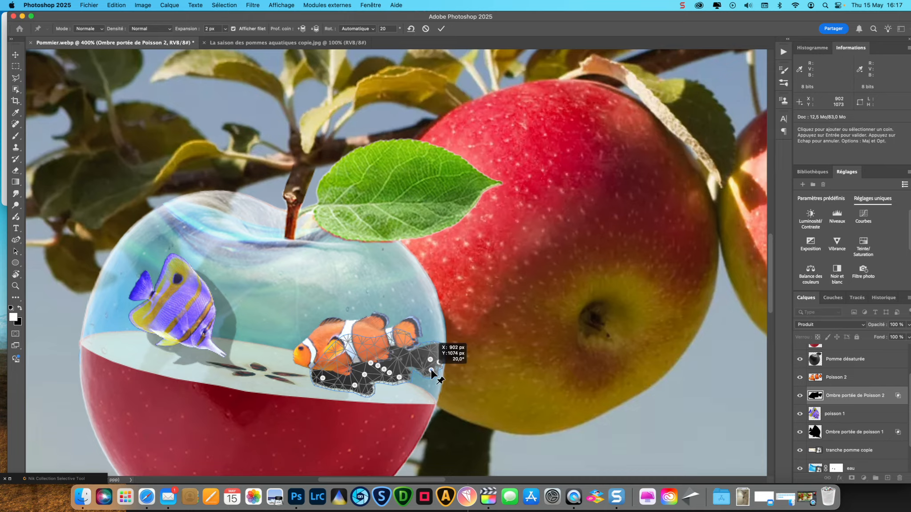
left_click(431, 370)
left_click_drag(437, 350, 436, 350)
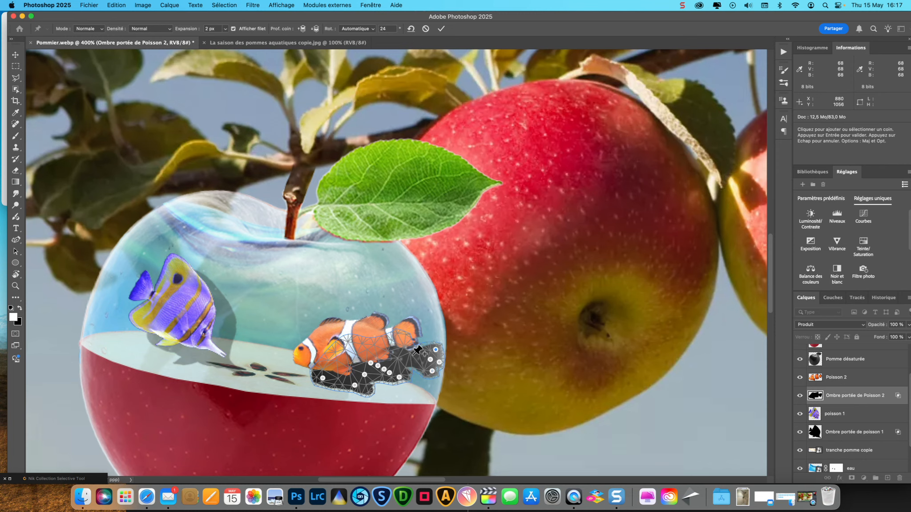
left_click(439, 29)
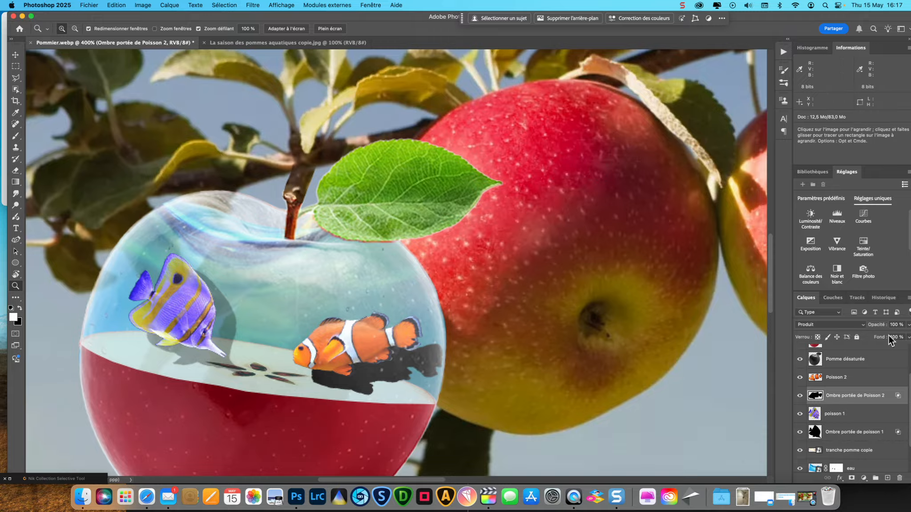
Set the opacity of the clownfish's shadow layer to 35% and check the whole composite and its layer stack.
left_click(909, 325)
left_click_drag(906, 338, 881, 337)
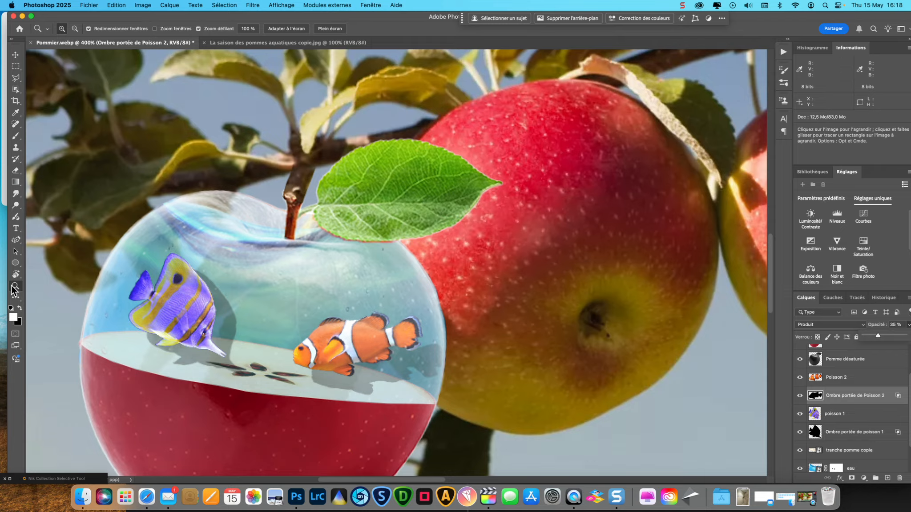
left_click(289, 28)
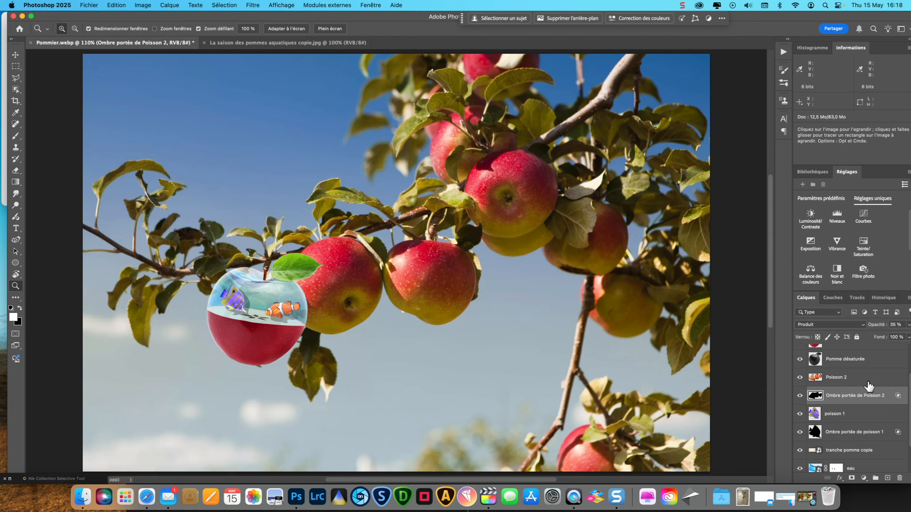
scroll(868, 386, "down", 3)
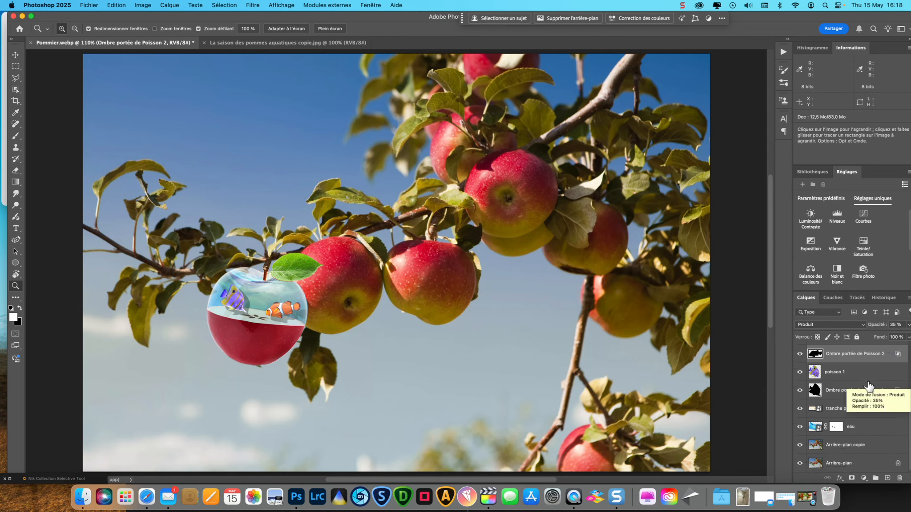
scroll(868, 385, "up", 5)
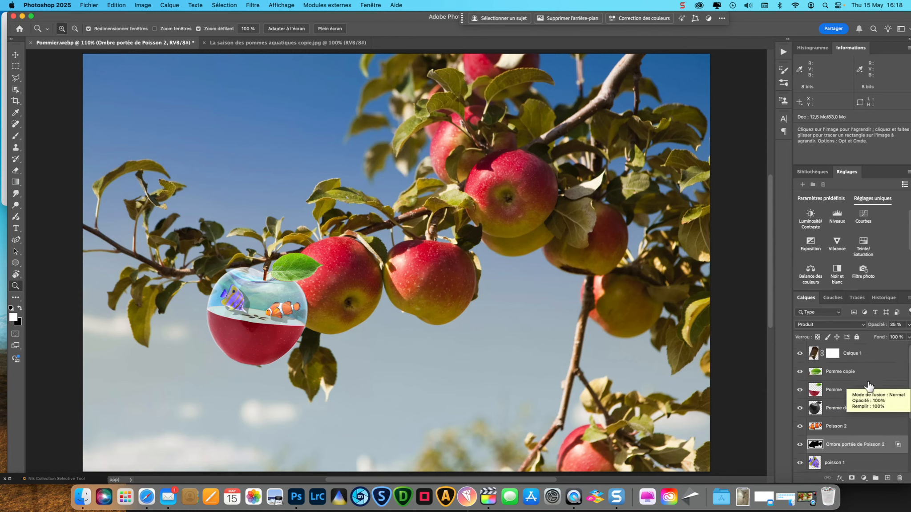